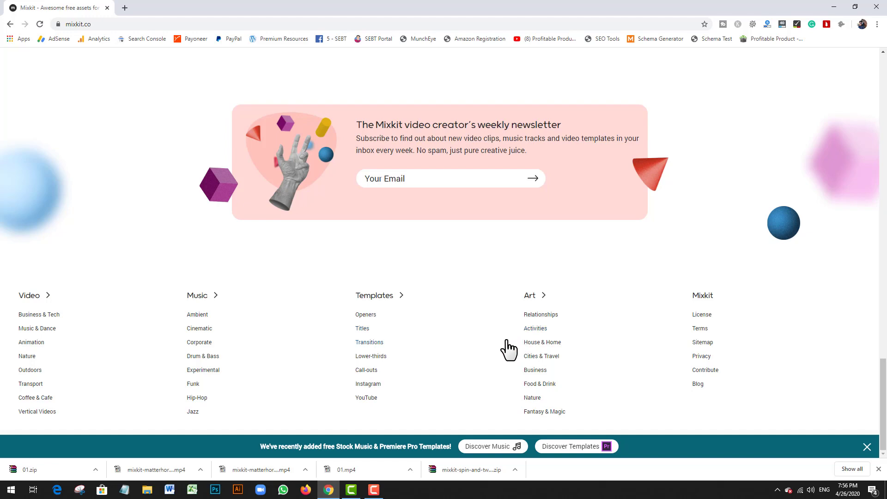
Dismiss the banner about new stock music and Premiere Pro templates, and open the free stock videos page.
left_click(867, 447)
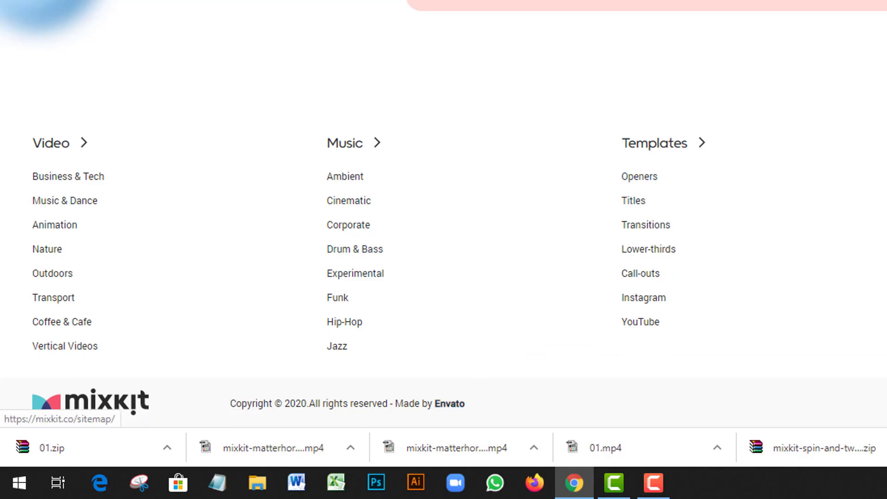
scroll(788, 266, "up", 15)
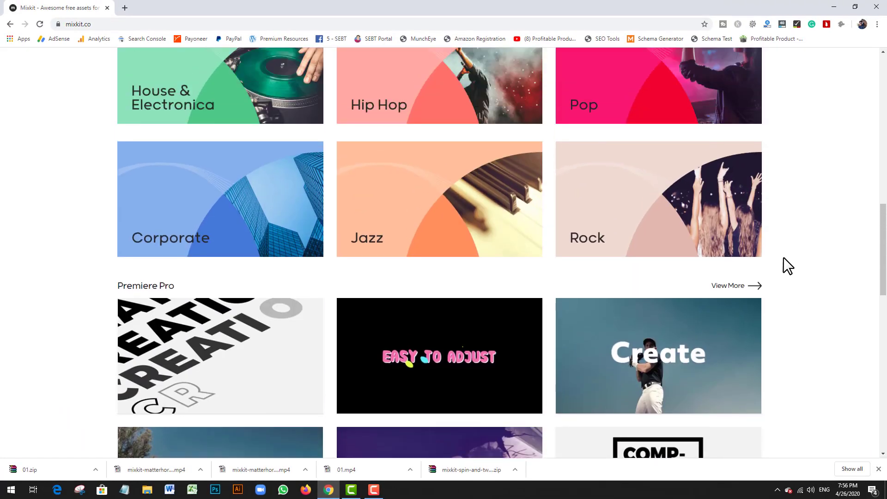
scroll(788, 266, "up", 4)
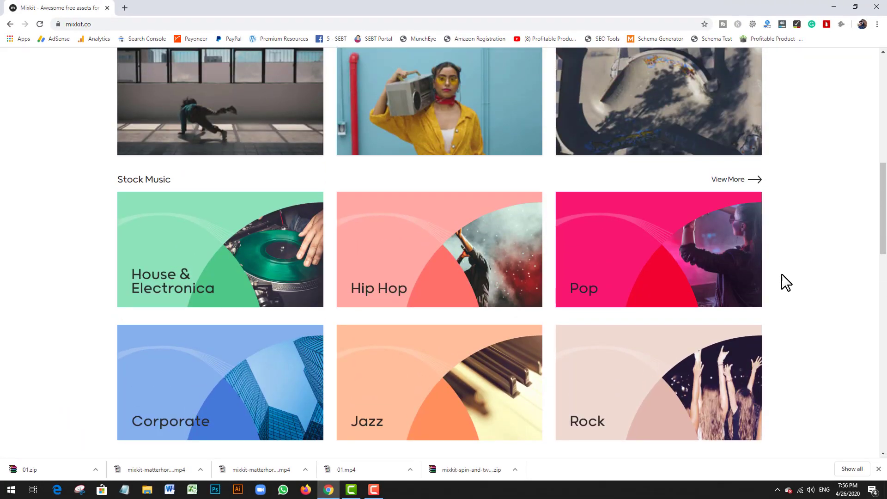
scroll(781, 274, "up", 9)
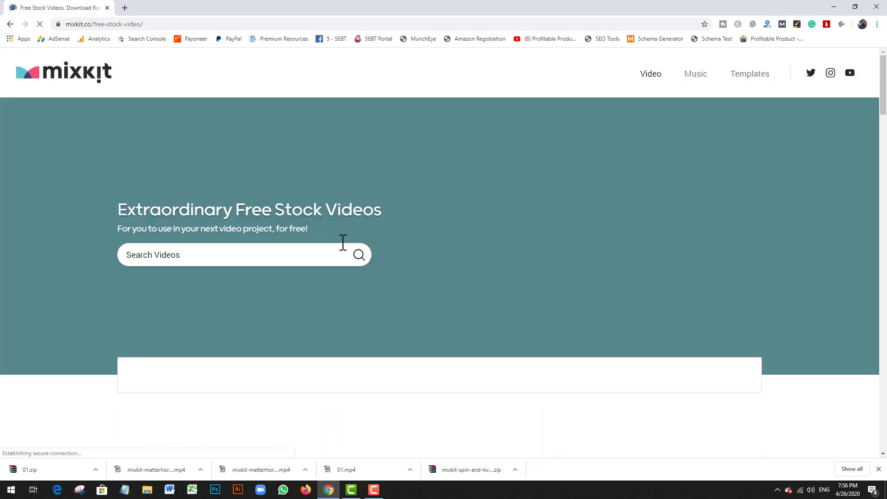
Download the Matterhorn mountain clip as 01 into the Desktop's Mixkit Asstes folder and close the download notice.
scroll(470, 251, "down", 6)
scroll(639, 174, "down", 3)
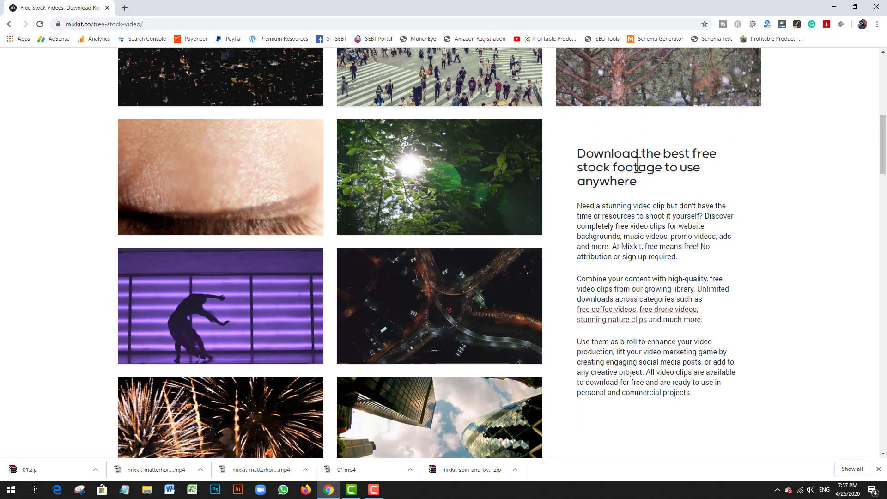
scroll(640, 157, "down", 10)
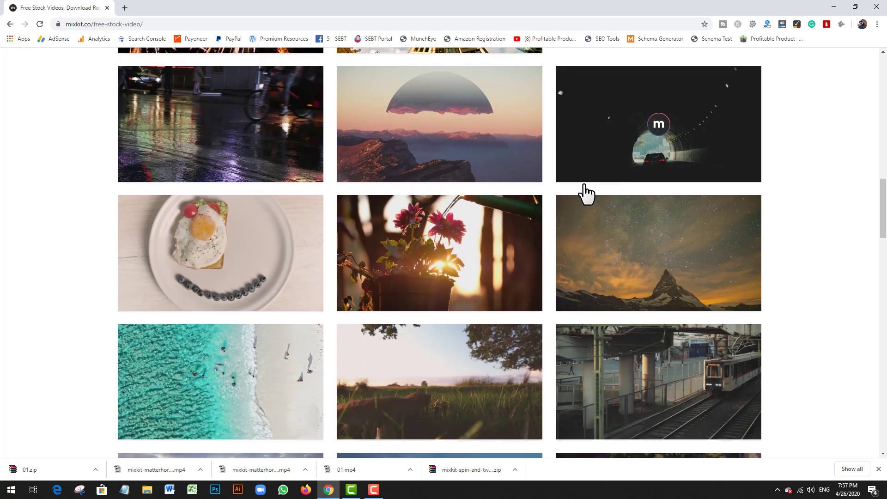
scroll(737, 224, "down", 1)
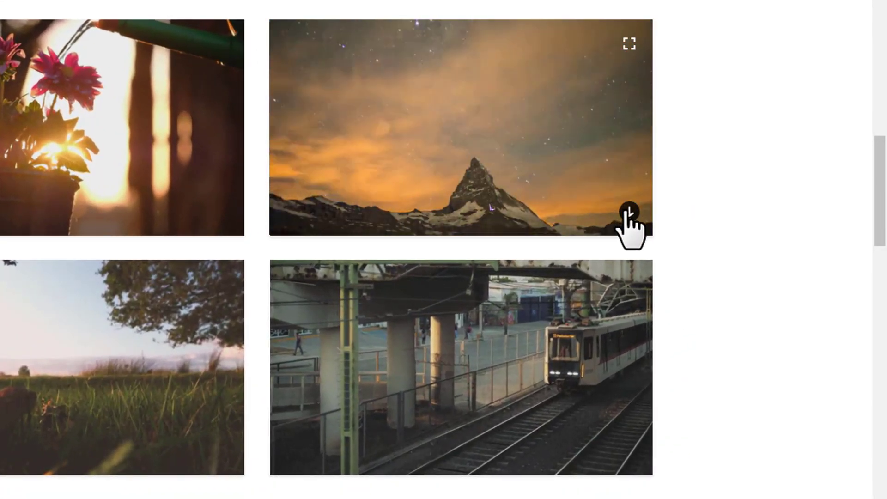
left_click(630, 213)
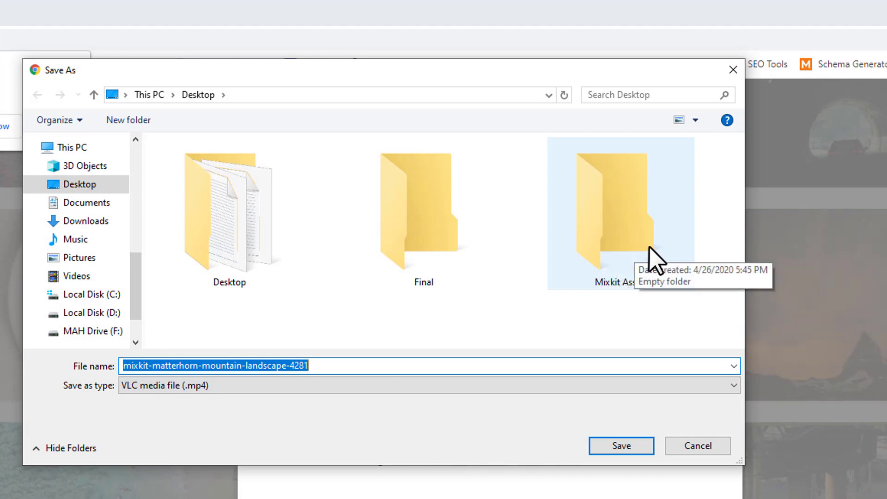
double_click(640, 255)
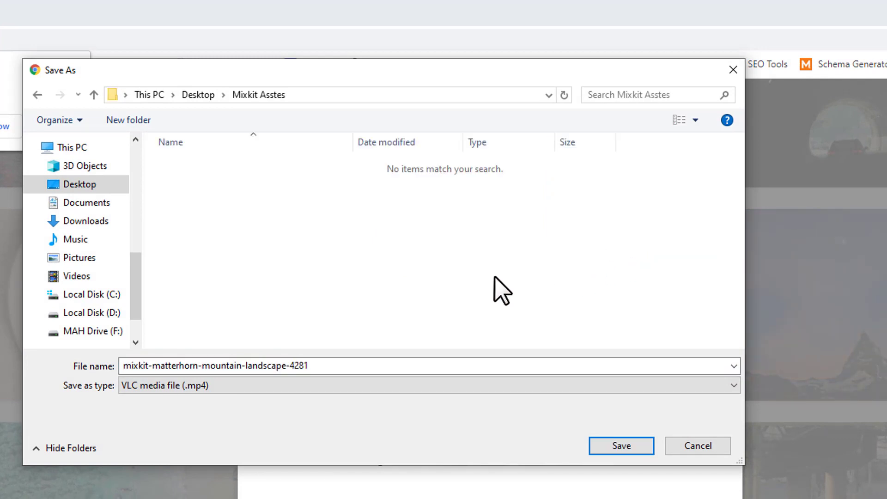
left_click(358, 366)
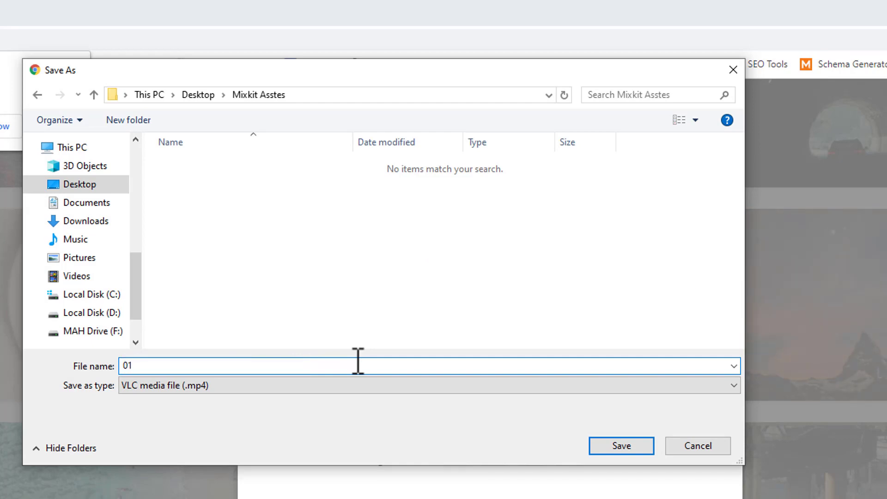
key("Return")
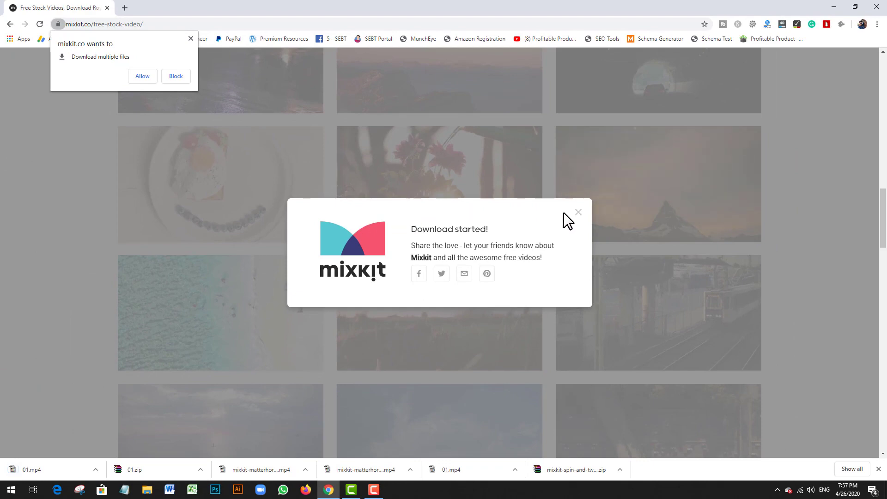
left_click(578, 213)
Start downloading the clip of the large mushroom in the grass, with the Desktop's Mixkit Asstes folder as destination.
scroll(678, 242, "down", 4)
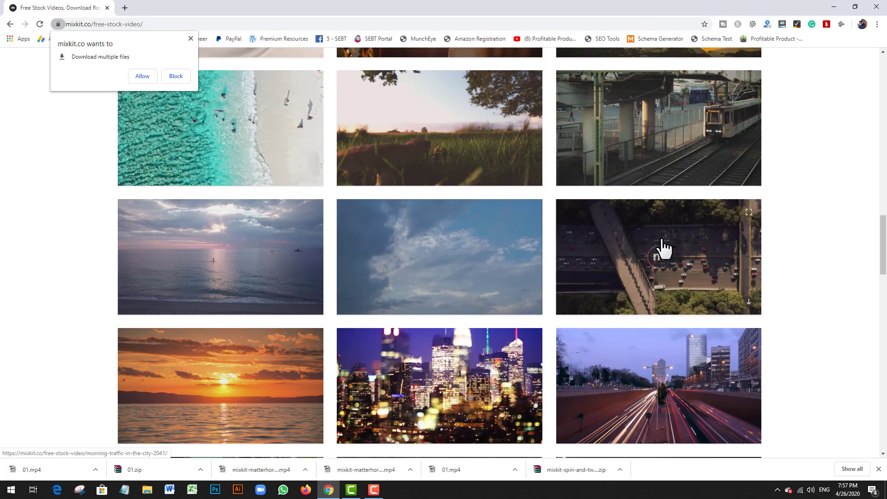
scroll(664, 247, "up", 1)
scroll(664, 247, "up", 1)
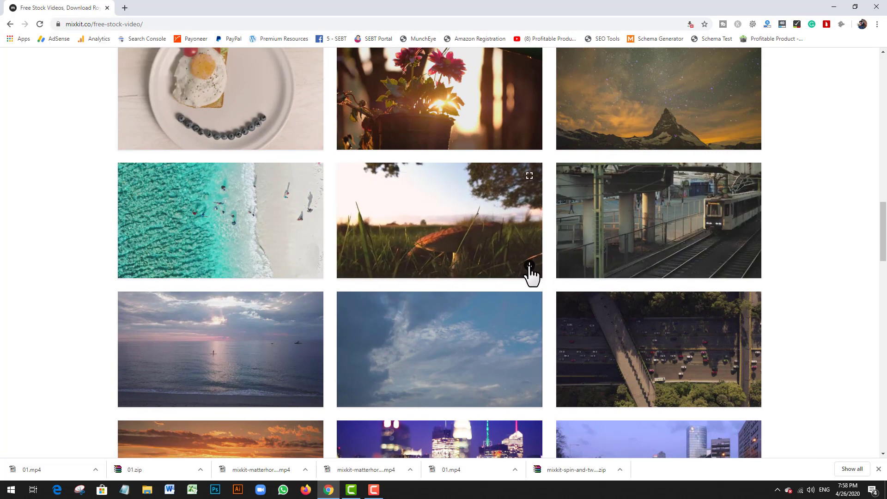
left_click(530, 266)
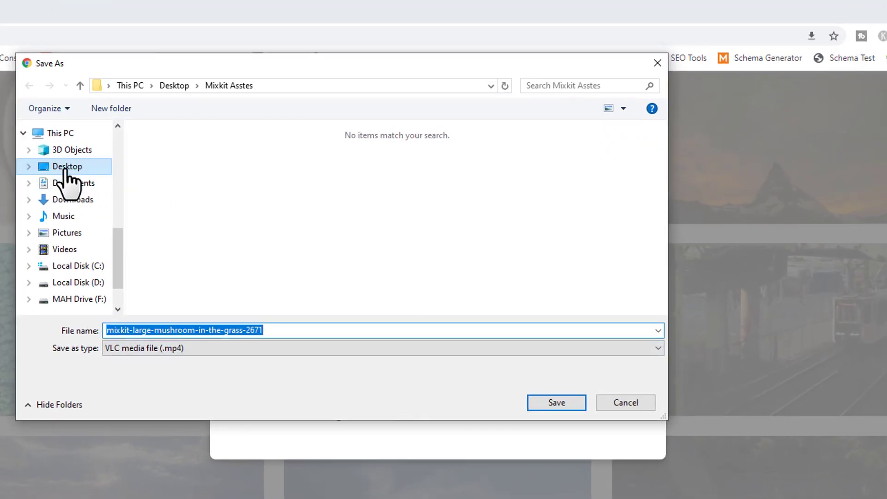
left_click(67, 167)
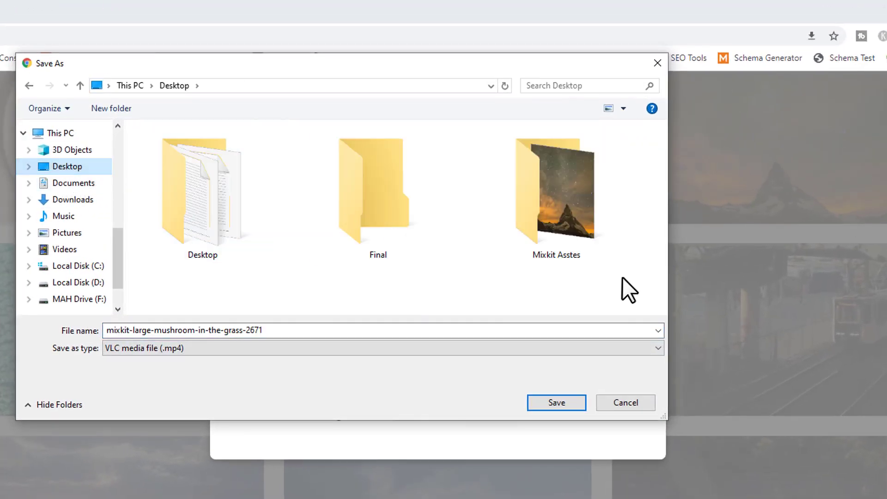
double_click(575, 234)
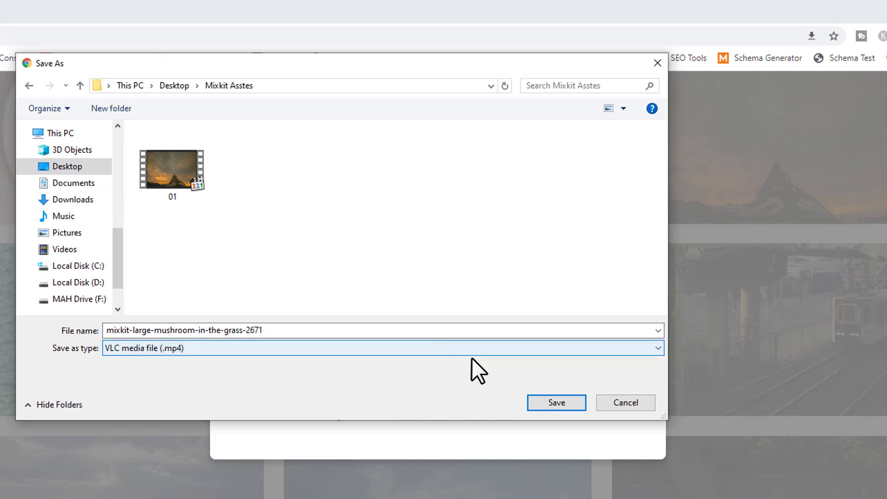
Save the mushroom clip as 02, cancelling the duplicate save request and closing the download notice.
left_click(484, 331)
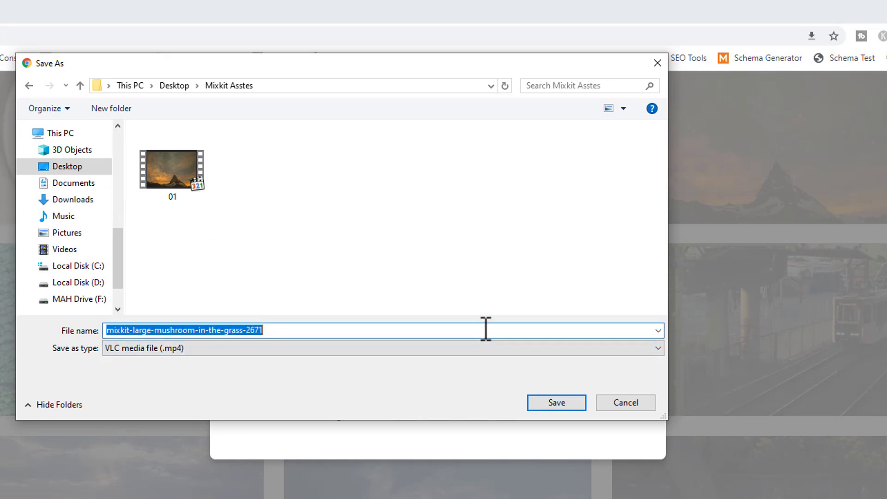
type("0")
type("1")
key("Return")
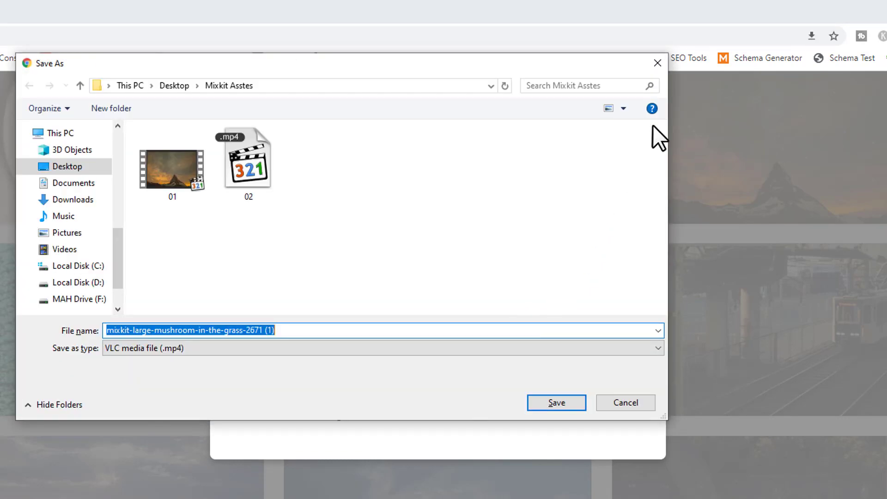
left_click(661, 61)
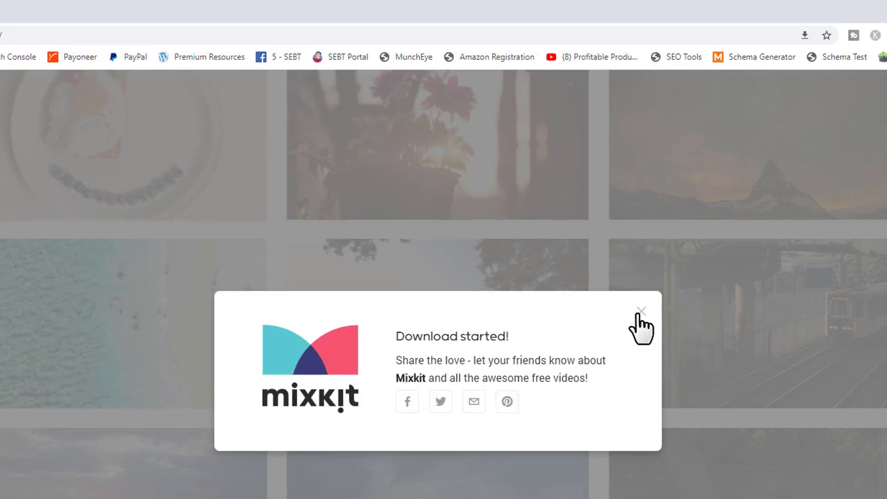
left_click(643, 317)
Open the free stock music page and look through its tracks.
scroll(689, 220, "down", 2)
scroll(693, 224, "up", 15)
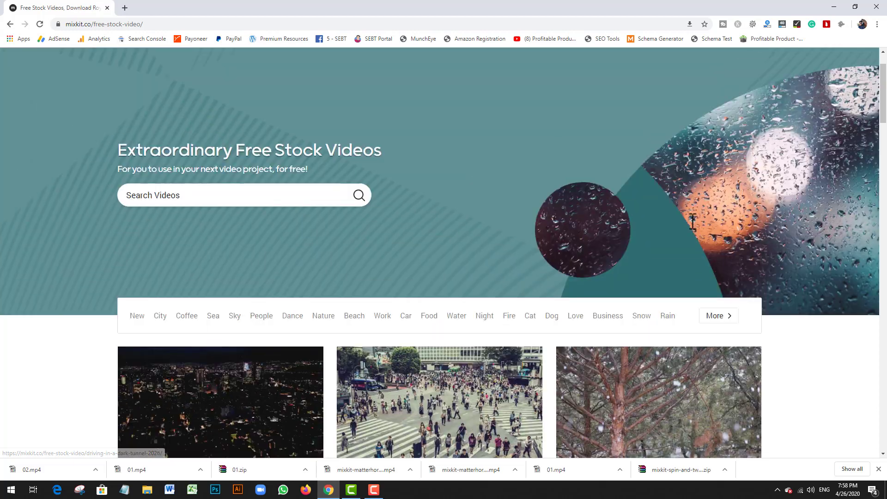
scroll(693, 221, "up", 2)
scroll(630, 234, "down", 1)
scroll(644, 193, "up", 1)
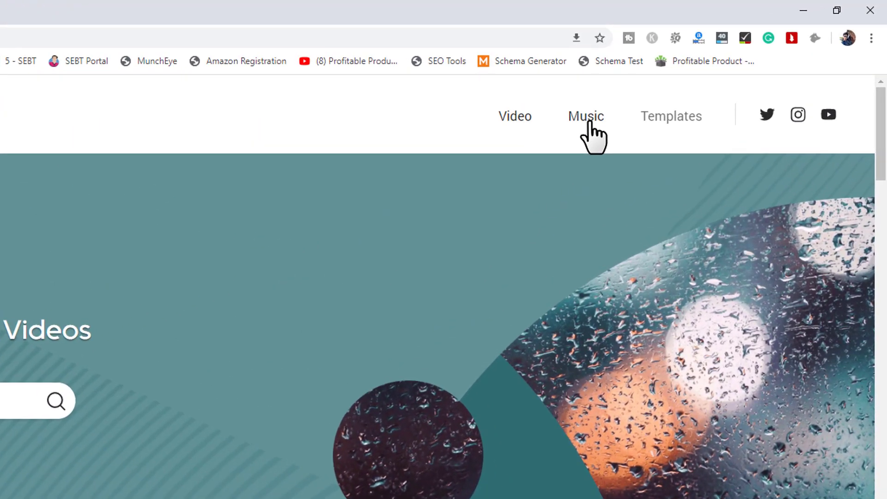
left_click(588, 124)
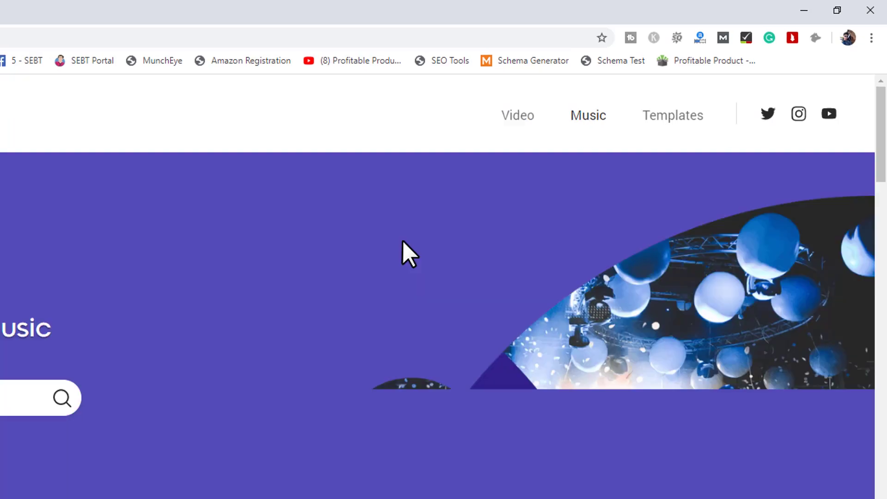
scroll(519, 210, "down", 5)
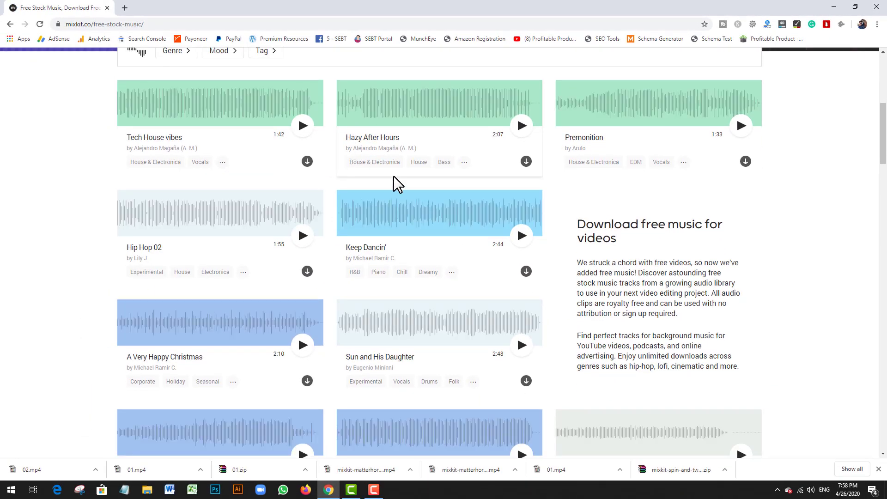
Open the free Premiere Pro templates page, preview the 3D Spin, Multi-Circle and Frame Split transitions, and browse the other templates.
scroll(504, 189, "up", 7)
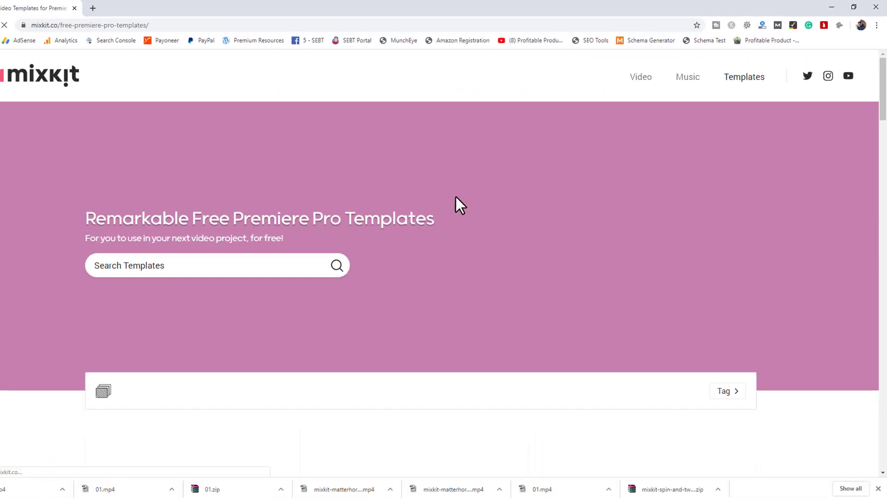
scroll(474, 194, "down", 3)
scroll(474, 195, "down", 3)
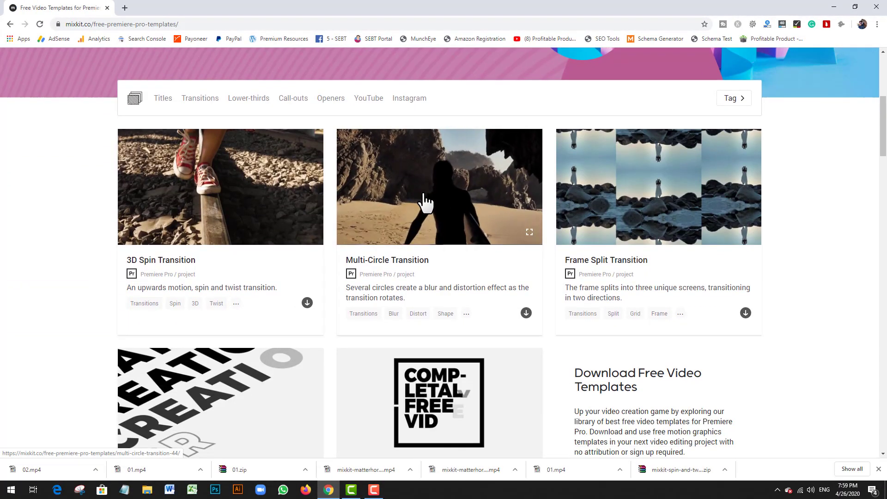
mouse_move(243, 198)
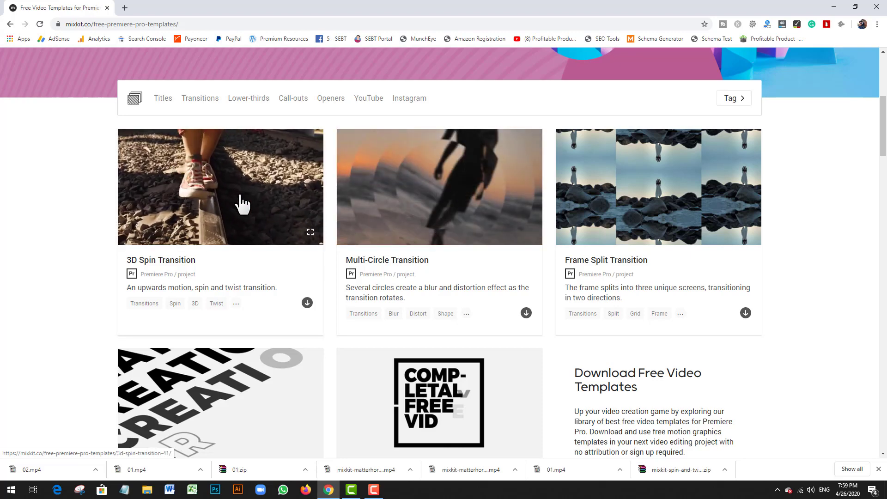
mouse_move(487, 204)
mouse_move(610, 199)
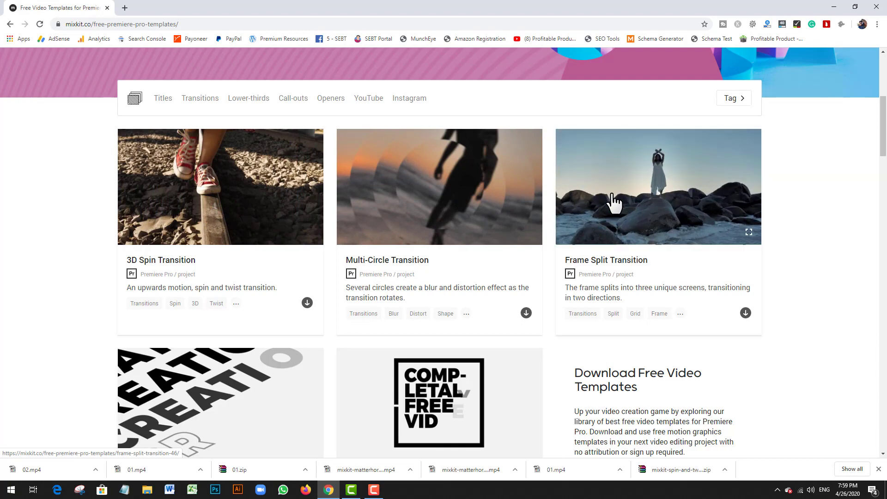
scroll(592, 208, "down", 2)
scroll(477, 293, "down", 8)
scroll(525, 293, "up", 4)
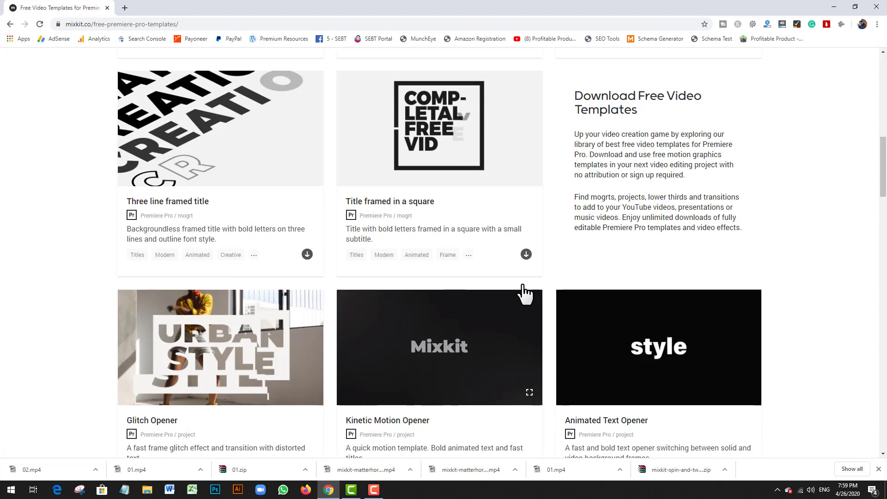
scroll(525, 293, "down", 3)
Open the Titles category of the Premiere Pro templates and look through its title designs.
scroll(453, 251, "up", 15)
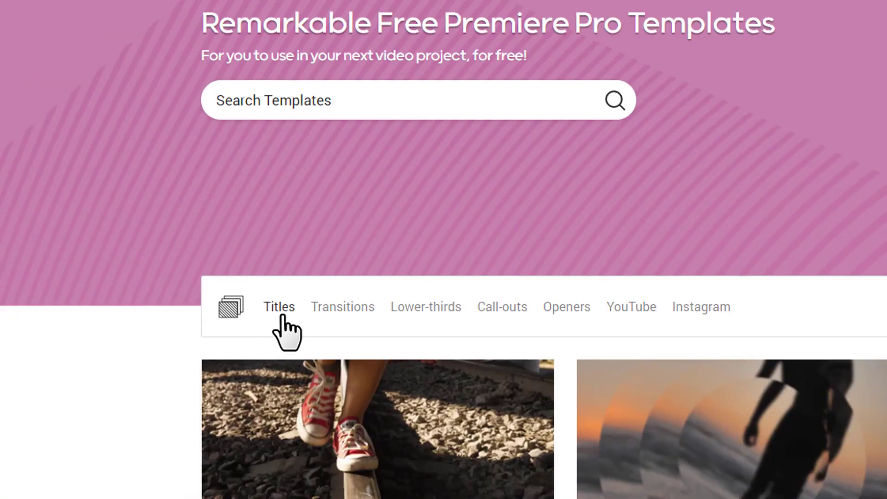
left_click(285, 315)
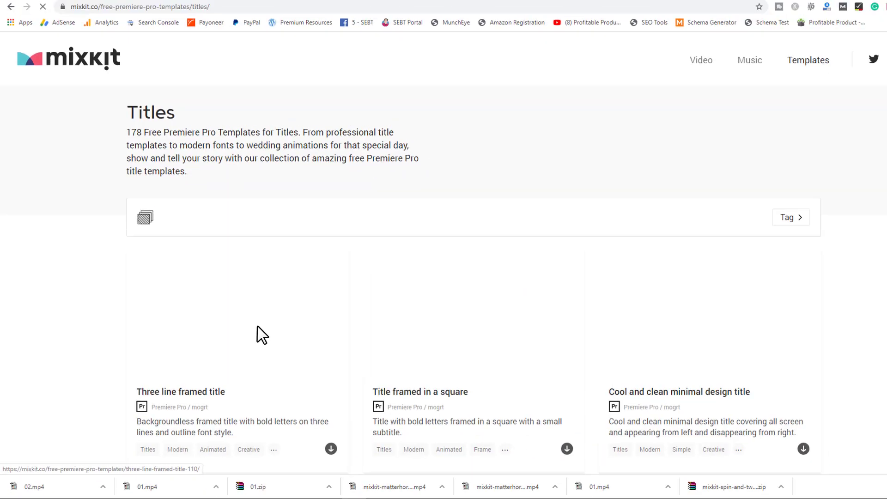
scroll(356, 259, "down", 3)
scroll(410, 229, "down", 3)
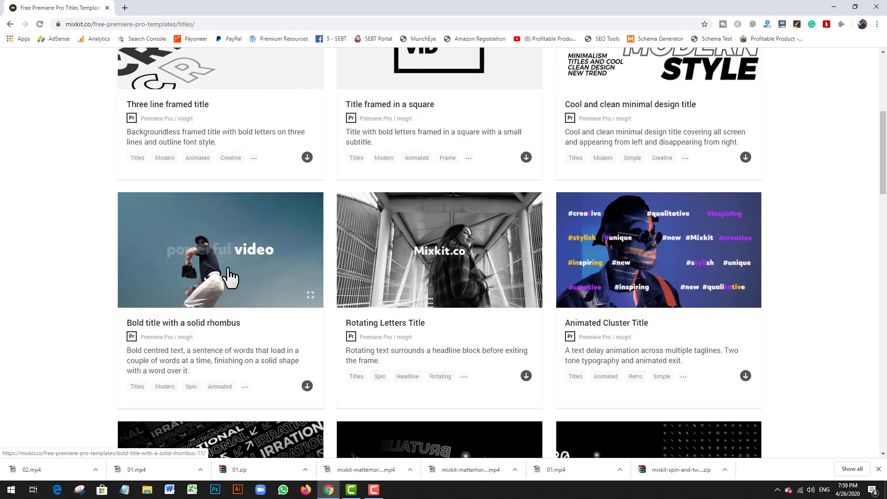
Switch to the Lower-thirds template category and look through its designs.
scroll(229, 276, "up", 5)
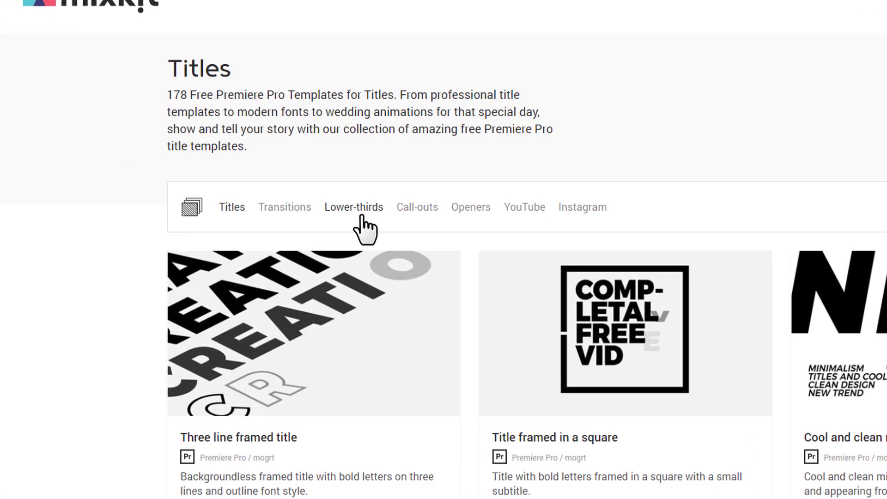
left_click(362, 216)
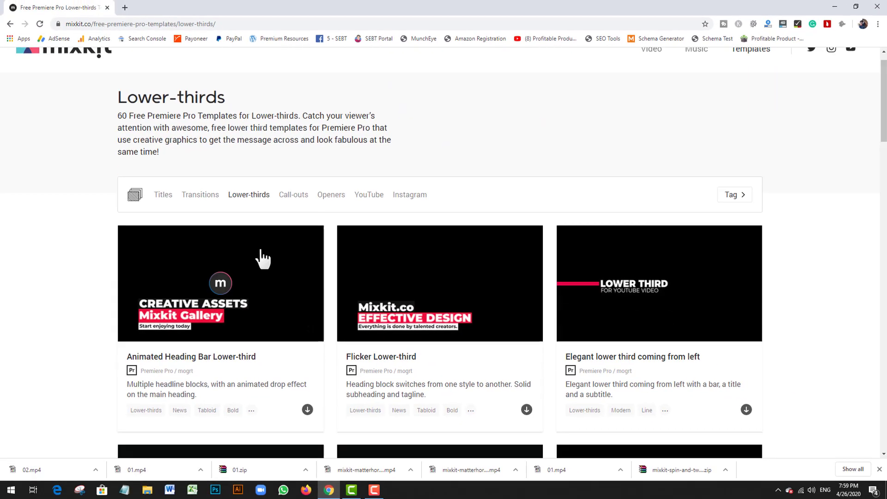
scroll(321, 291, "down", 4)
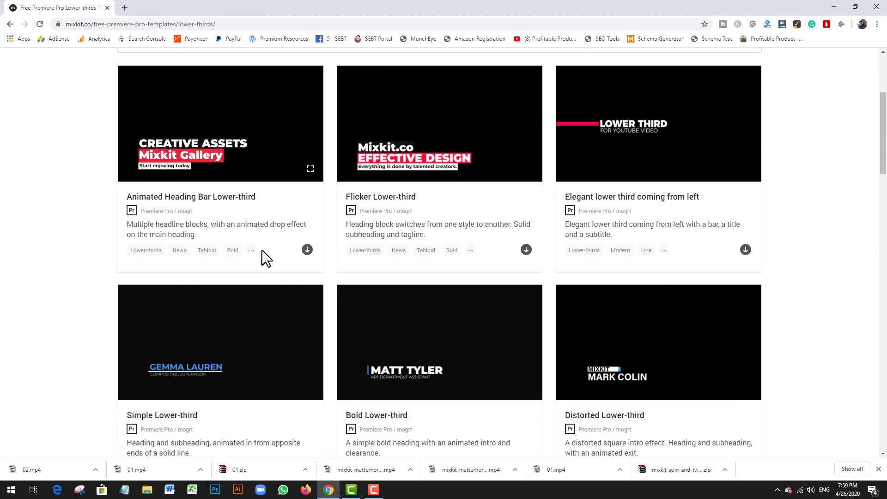
scroll(307, 228, "up", 4)
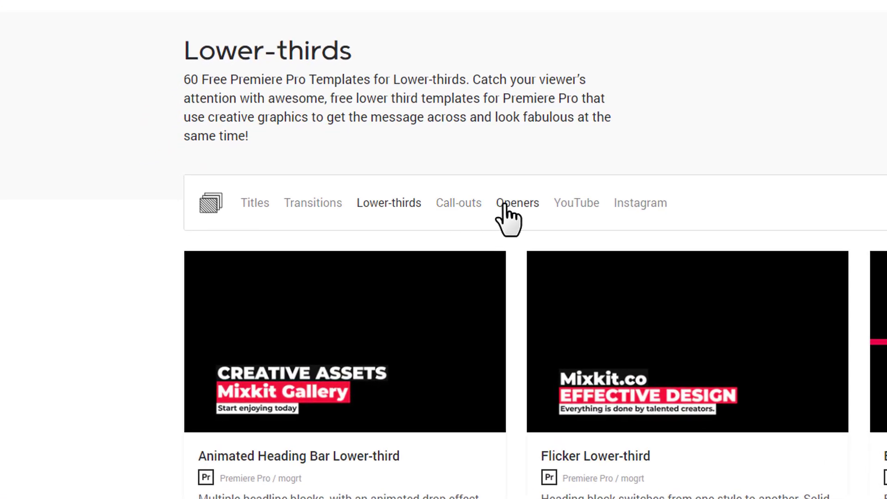
Open the YouTube category of the Premiere Pro templates, preview the Bubble Notification Subscribe Button and Subscribe Bell Overlay, and browse the other designs.
left_click(580, 206)
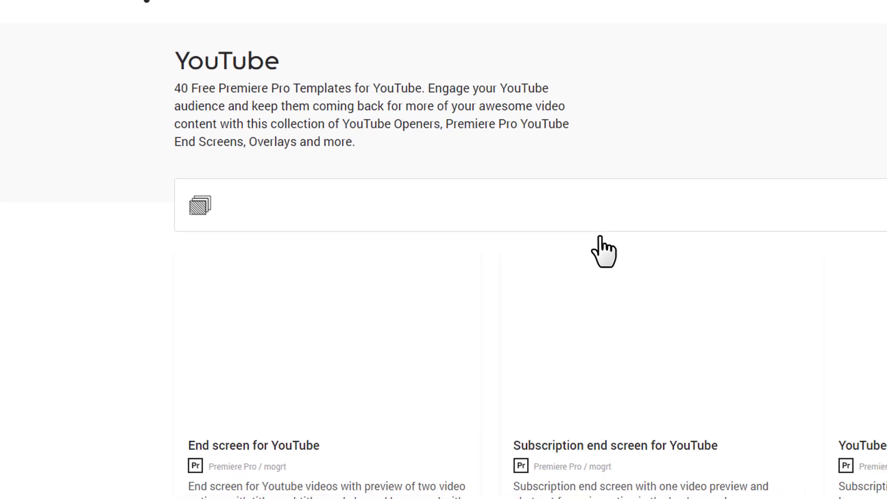
scroll(446, 237, "down", 15)
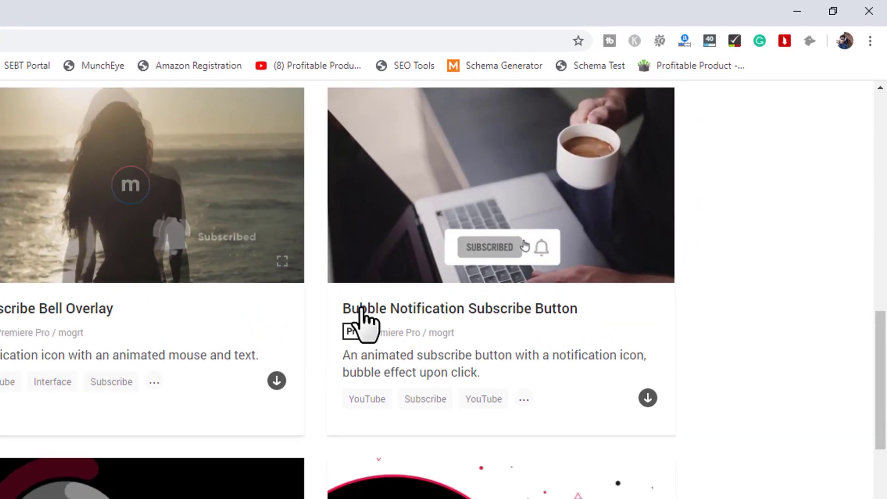
mouse_move(581, 219)
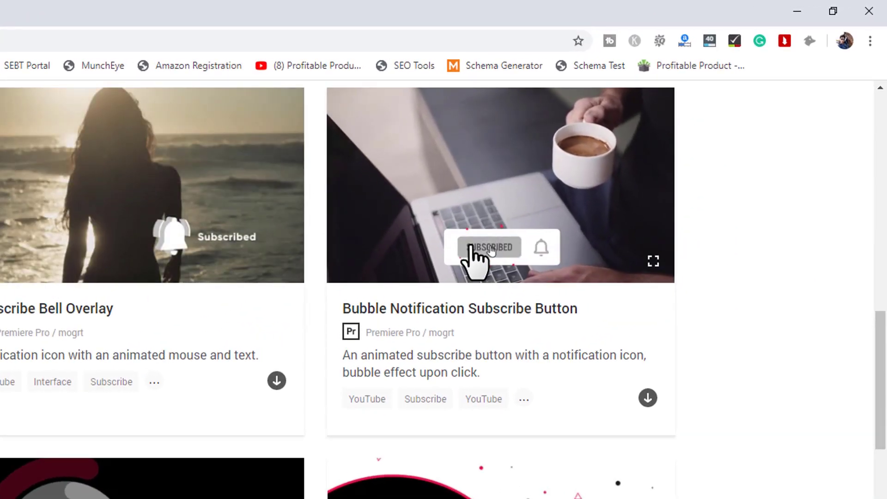
mouse_move(235, 236)
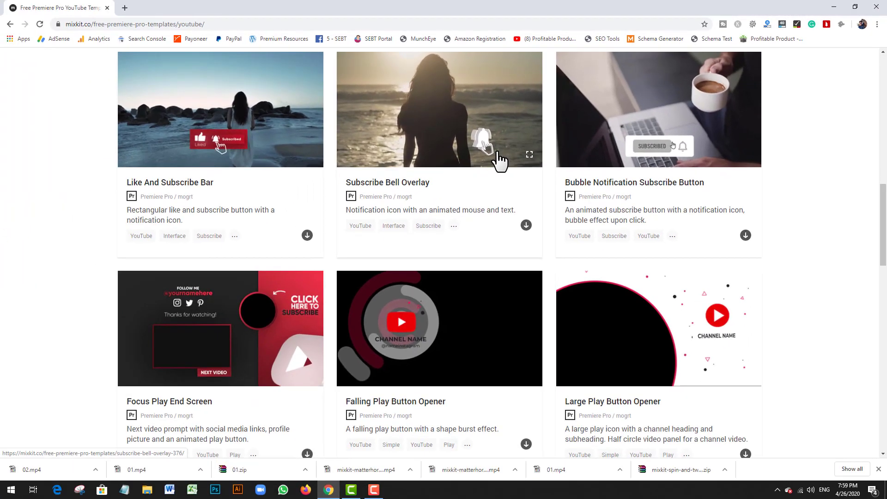
scroll(323, 185, "down", 5)
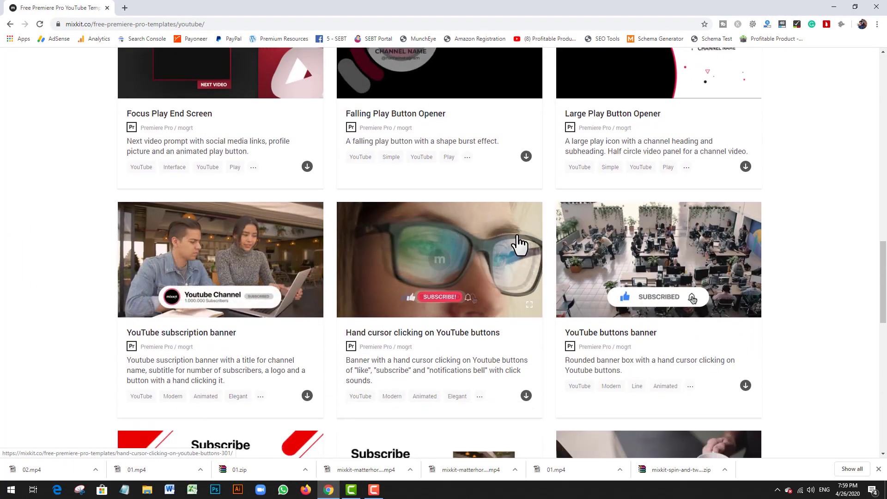
scroll(519, 244, "down", 5)
scroll(493, 289, "down", 5)
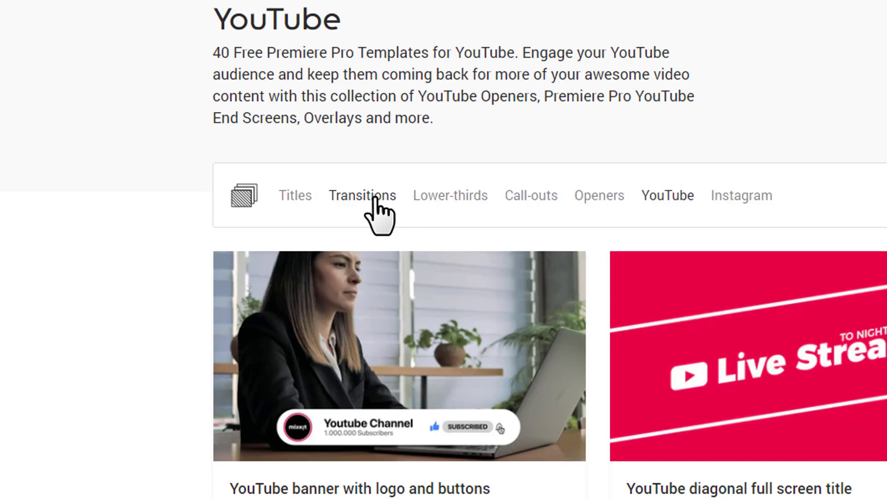
Download the 3D Spin Transition from the Transitions category into the desktop's Mixkit Asstes folder and dismiss the download notice.
left_click(390, 205)
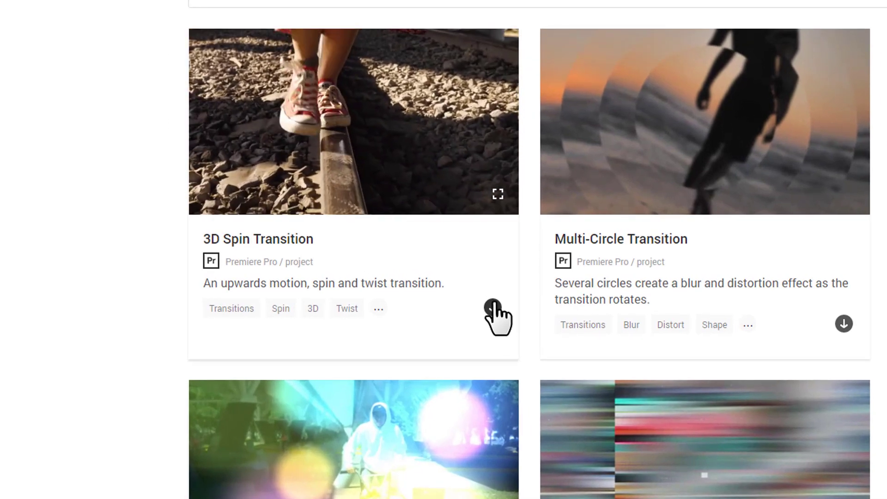
left_click(493, 308)
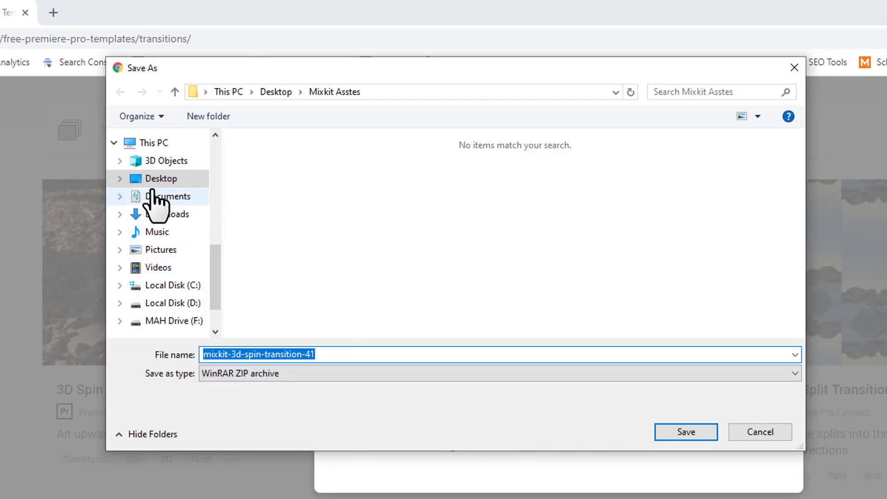
left_click(167, 181)
double_click(678, 238)
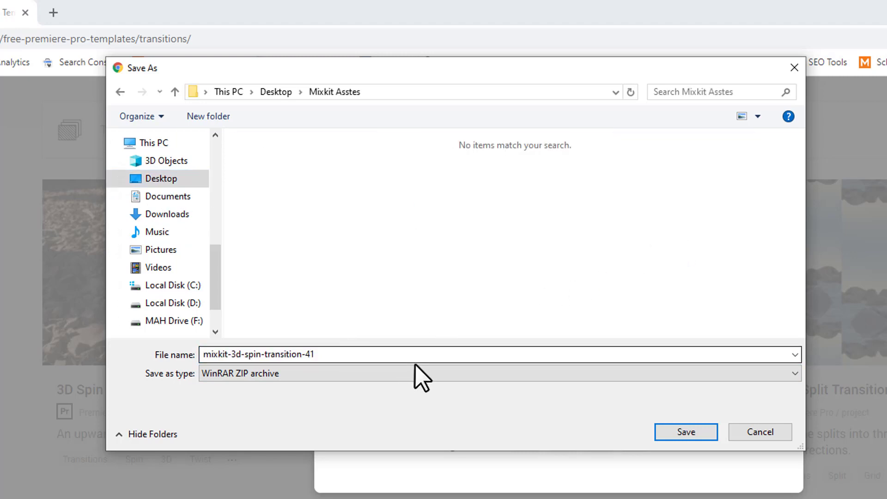
left_click(680, 434)
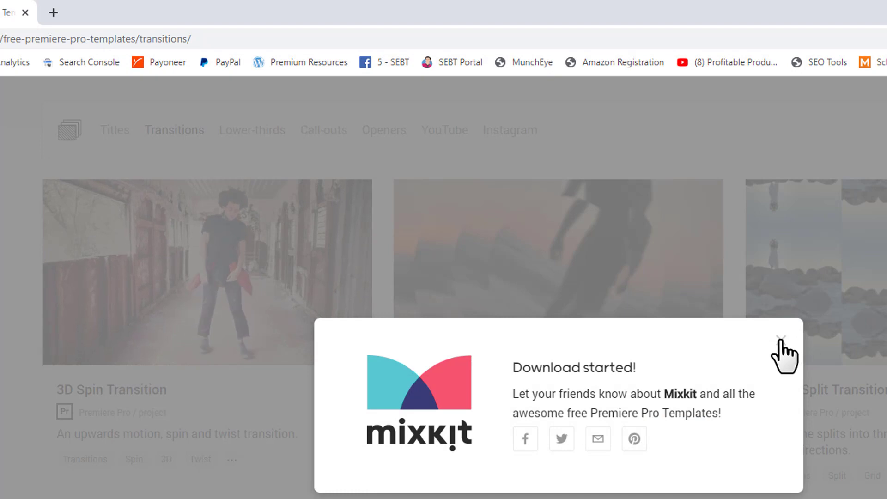
left_click(780, 340)
Look over the other transitions, minimize the browser and open the Mixkit Asstes folder on the desktop to check the downloaded files.
scroll(386, 367, "down", 5)
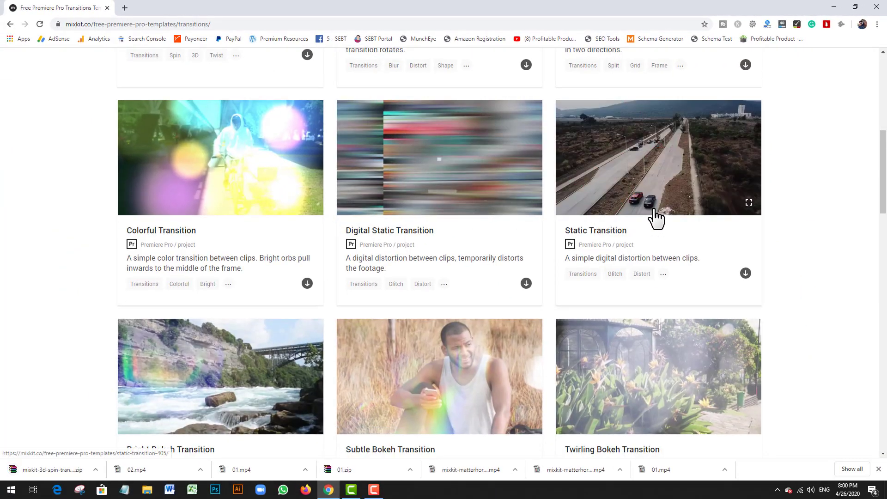
scroll(822, 118, "up", 5)
scroll(788, 224, "down", 4)
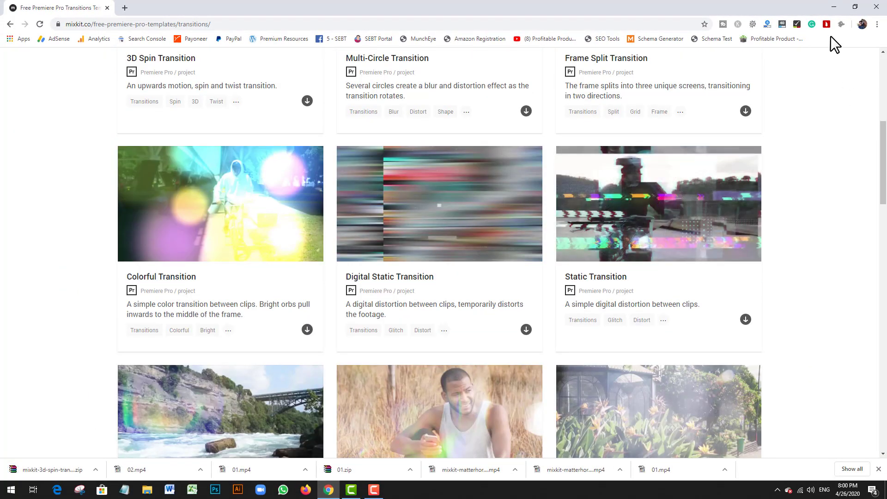
left_click(853, 6)
left_click(857, 11)
left_click(834, 7)
double_click(683, 114)
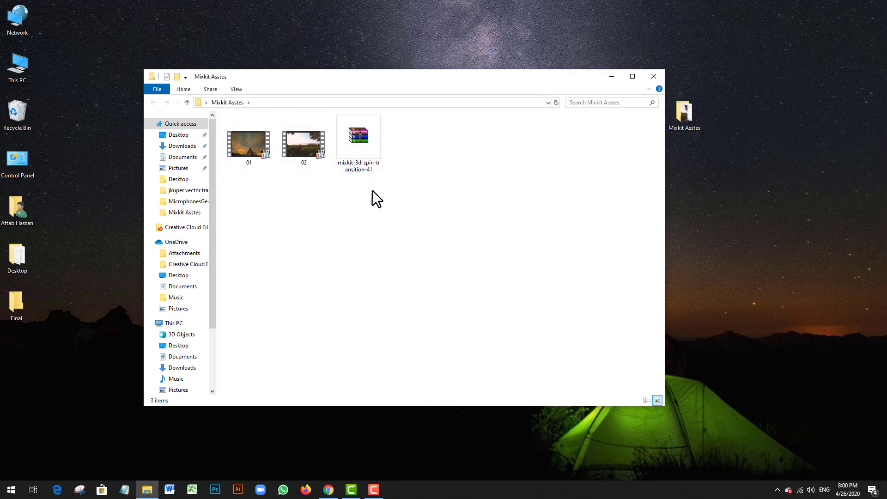
Switch to Adobe Premiere Pro 2020 and create a new project stored in the desktop's Mixkit Asstes folder, keeping the default settings.
key("super")
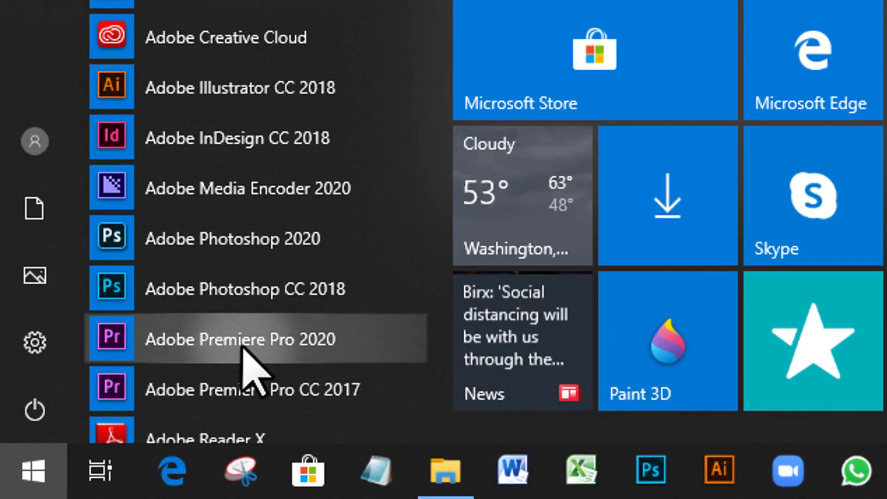
left_click(243, 348)
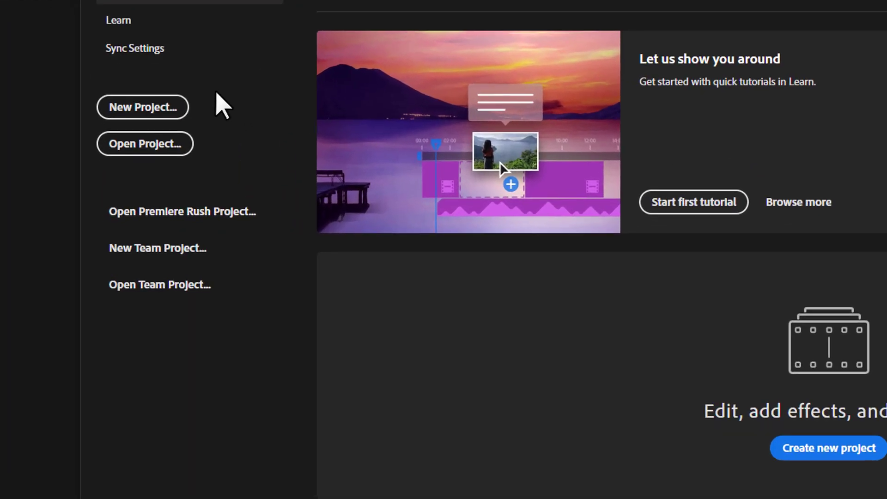
left_click(164, 103)
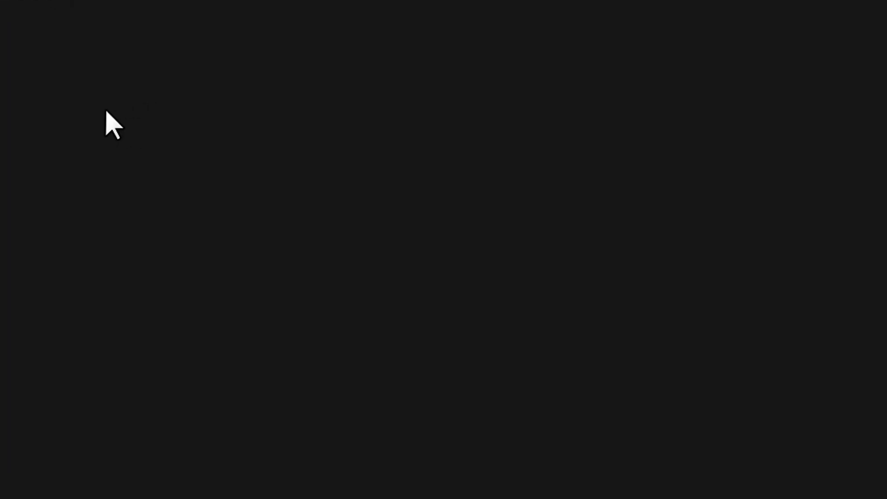
left_click(676, 106)
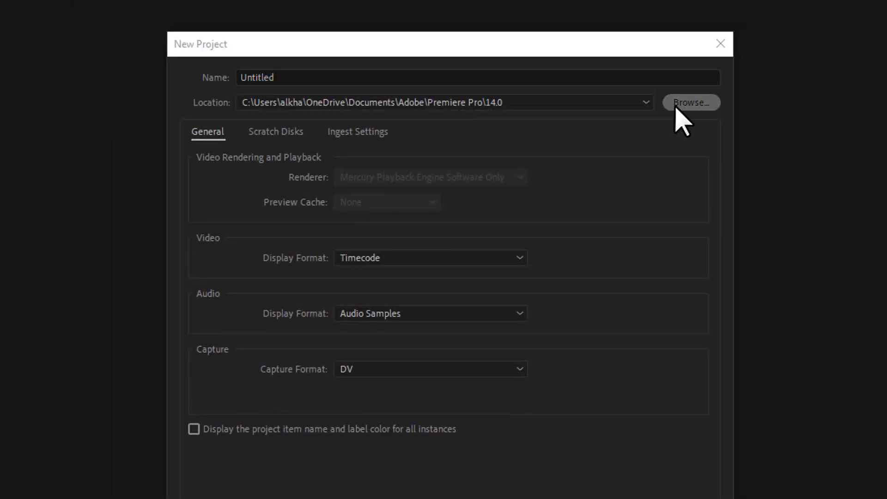
scroll(224, 190, "up", 3)
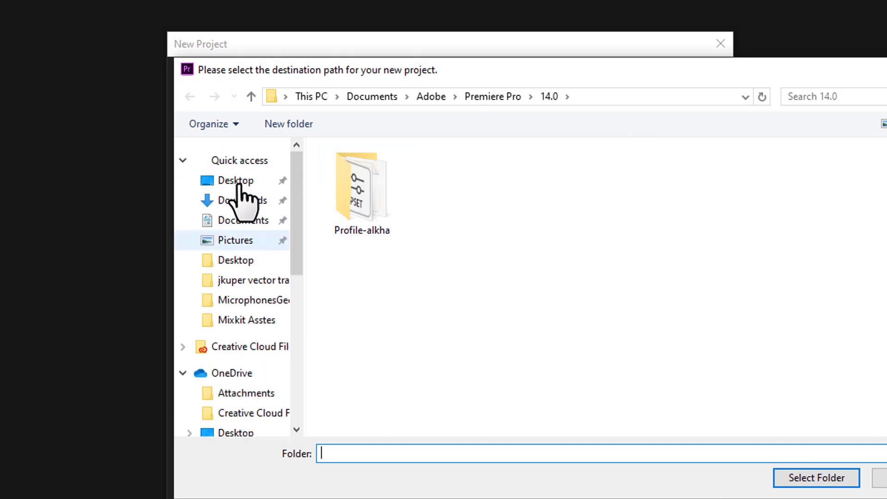
left_click(227, 181)
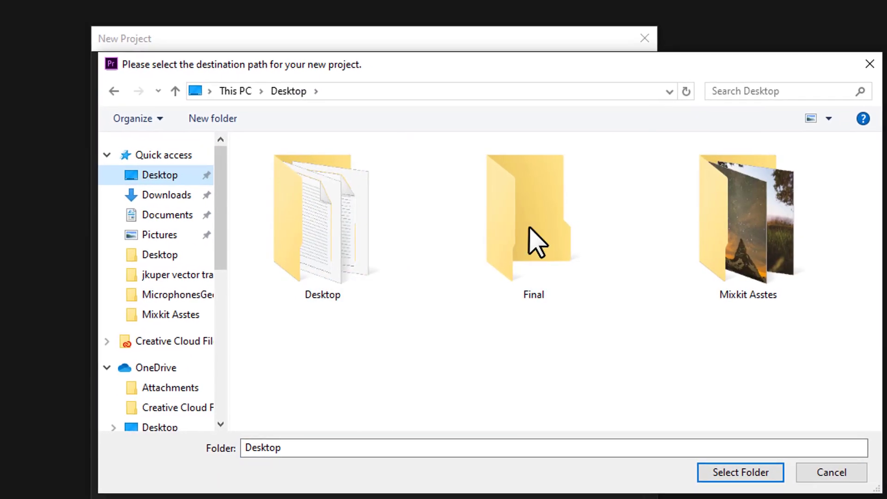
double_click(738, 233)
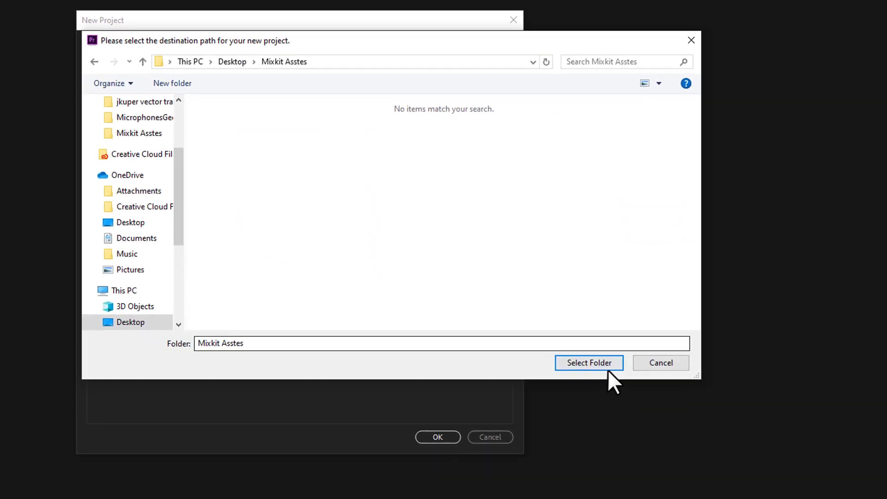
left_click(596, 361)
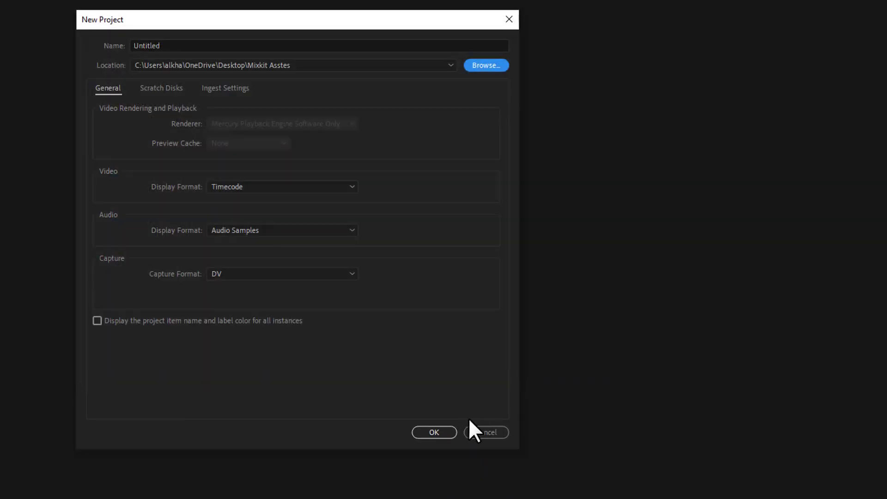
left_click(428, 436)
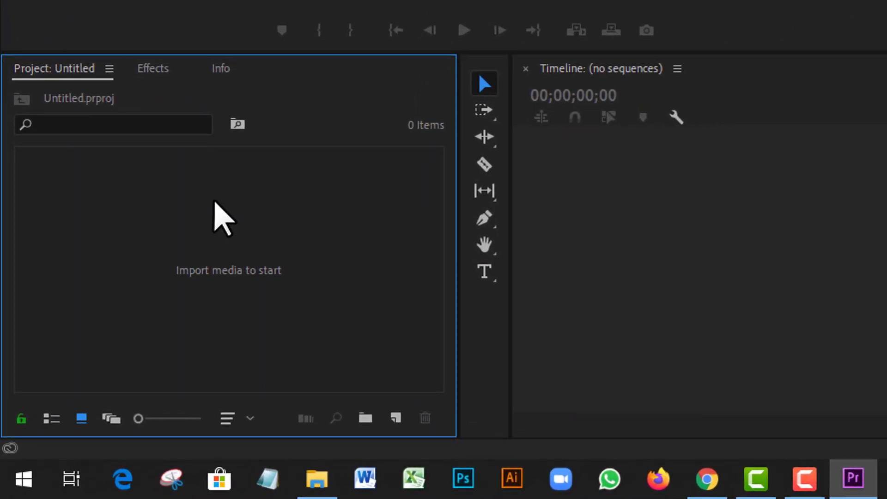
Import the video clips 01 and 02 from the Mixkit Asstes folder into the project.
right_click(211, 242)
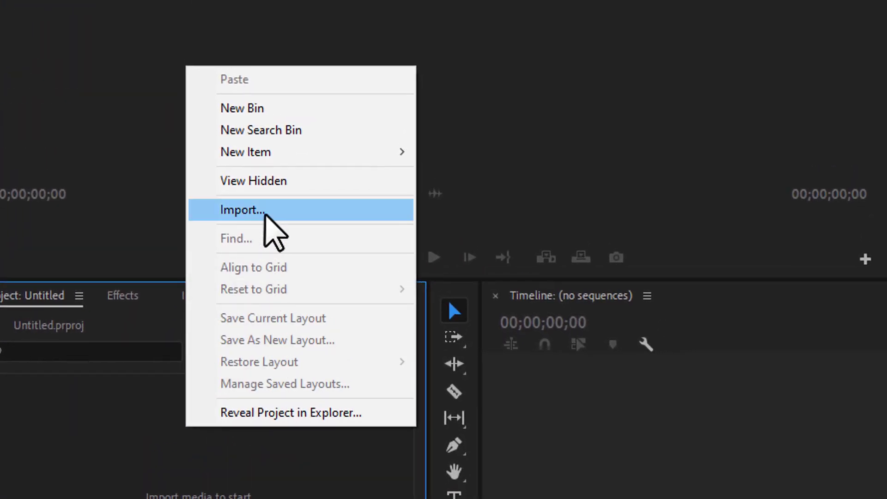
left_click(266, 211)
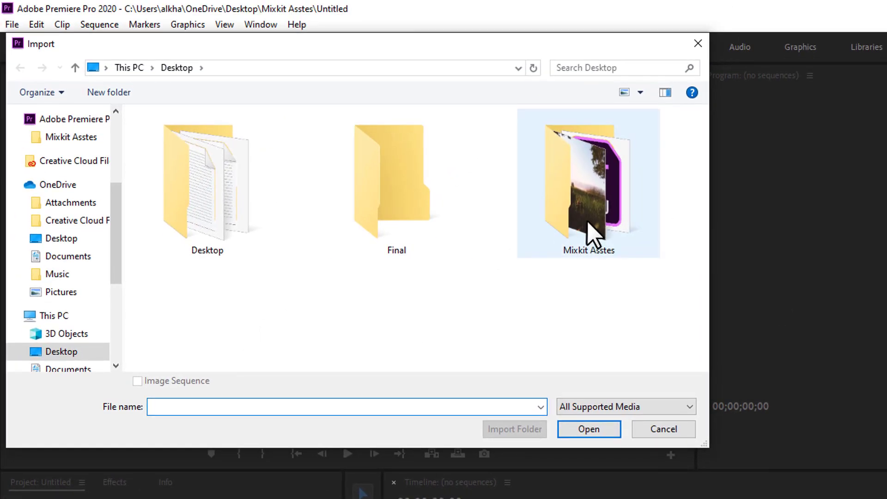
double_click(623, 216)
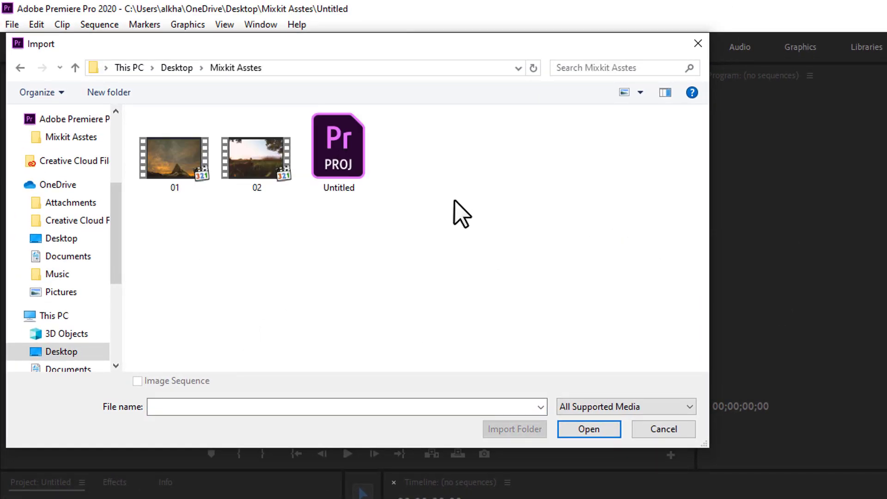
left_click_drag(296, 251, 201, 165)
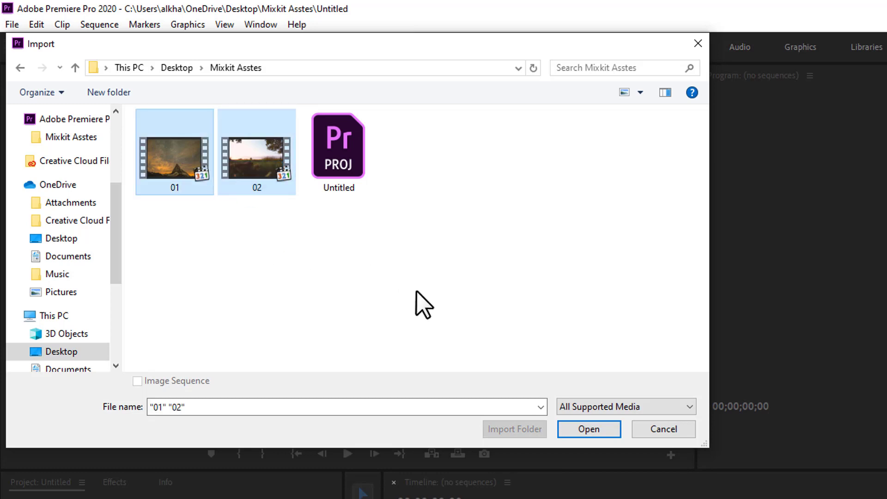
left_click(585, 428)
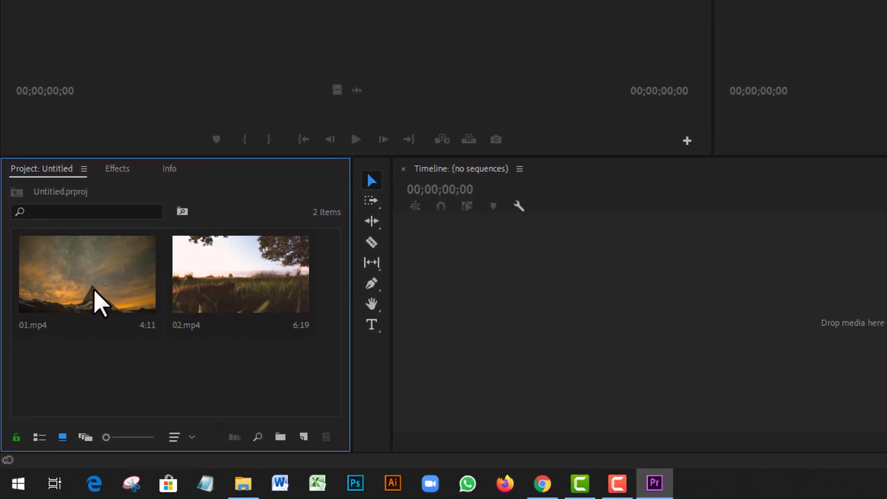
Create a sequence by placing the 01.mp4 clip in the empty timeline.
left_click_drag(95, 301, 526, 309)
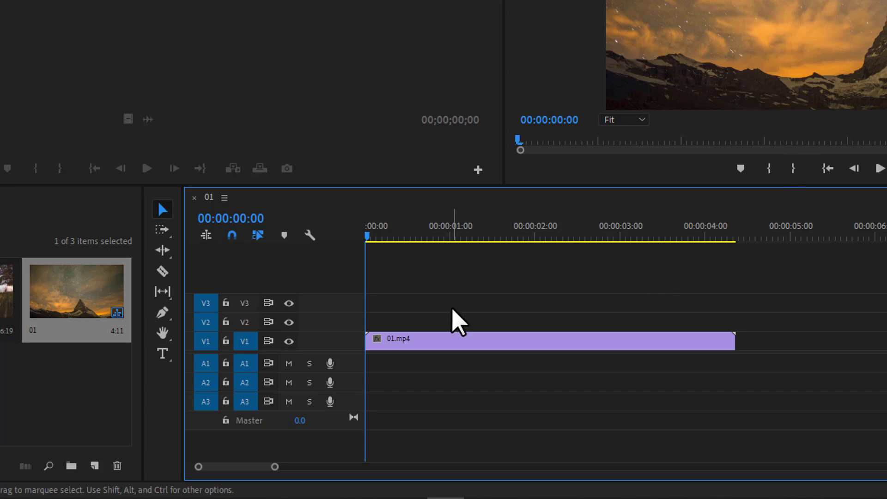
key("equal")
key("minus")
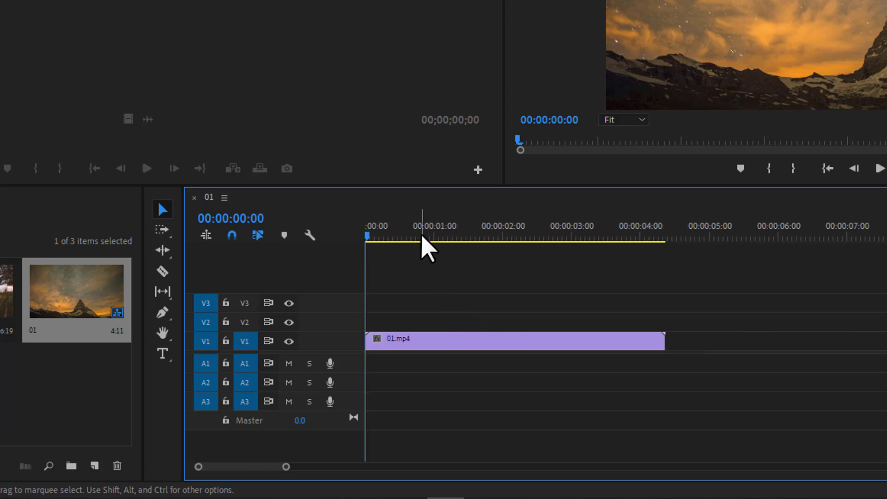
Cut away everything before 00:00:02:18 in the 01.mp4 clip without leaving a gap, and return the playhead to the start.
left_click_drag(422, 237, 544, 237)
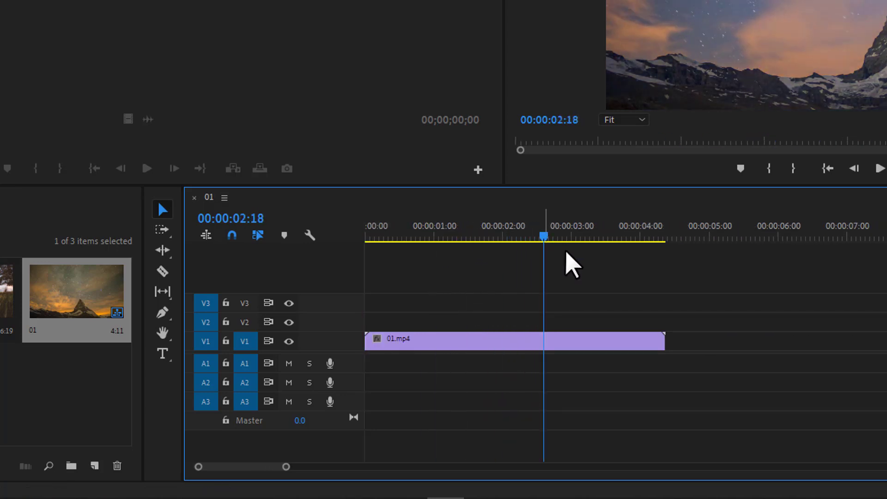
key("ctrl+k")
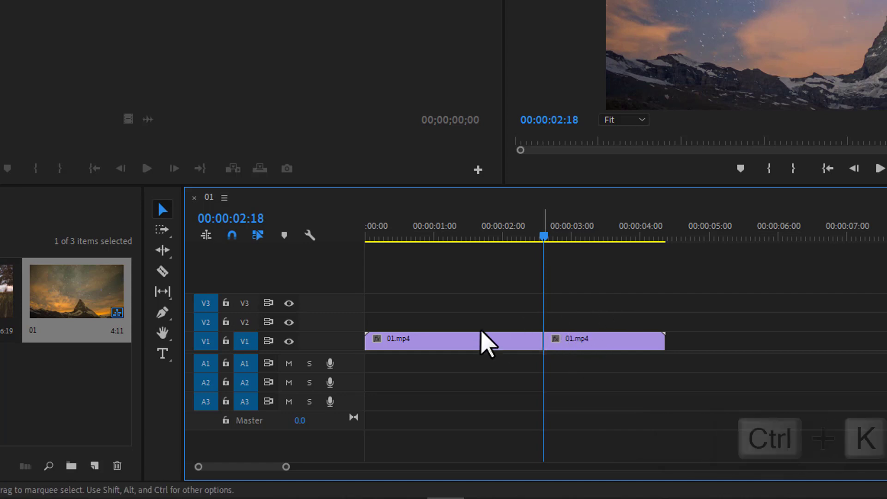
left_click_drag(421, 297, 491, 360)
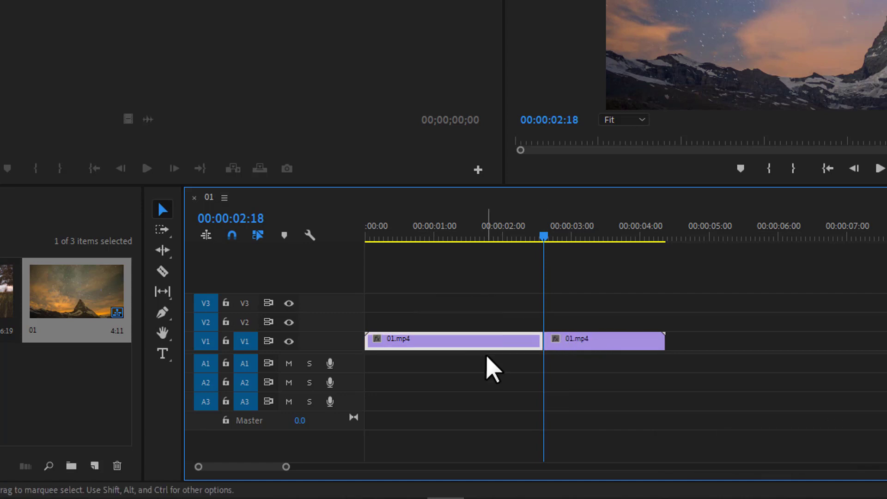
key("Delete")
left_click(504, 345)
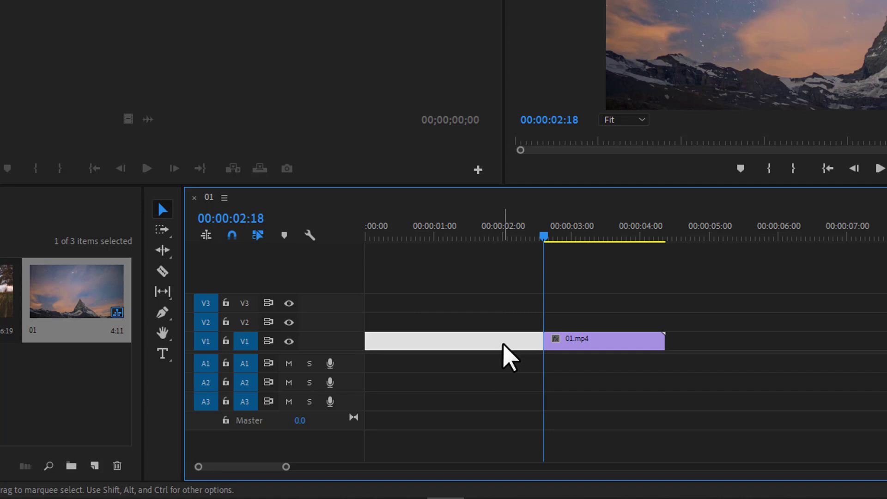
key("Delete")
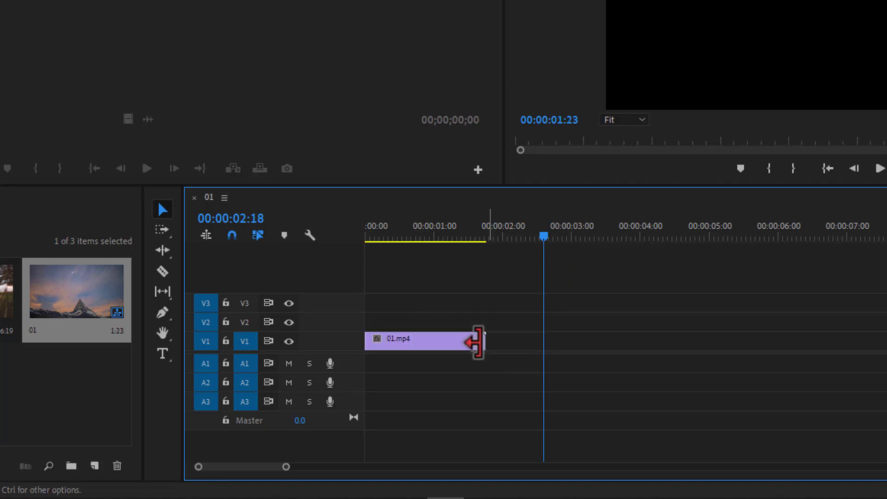
left_click_drag(396, 235, 365, 236)
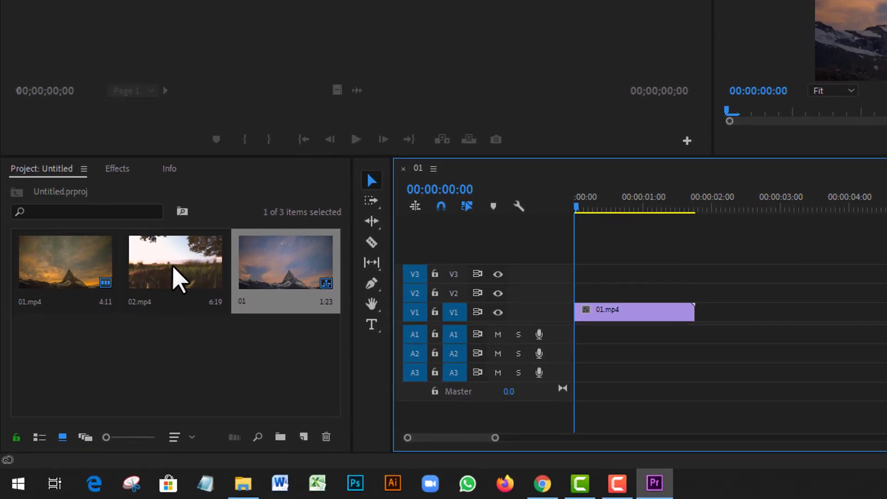
Add the 02.mp4 clip after 01.mp4 on the V1 track and remove the gap between the two clips.
left_click_drag(178, 279, 746, 326)
left_click(705, 315)
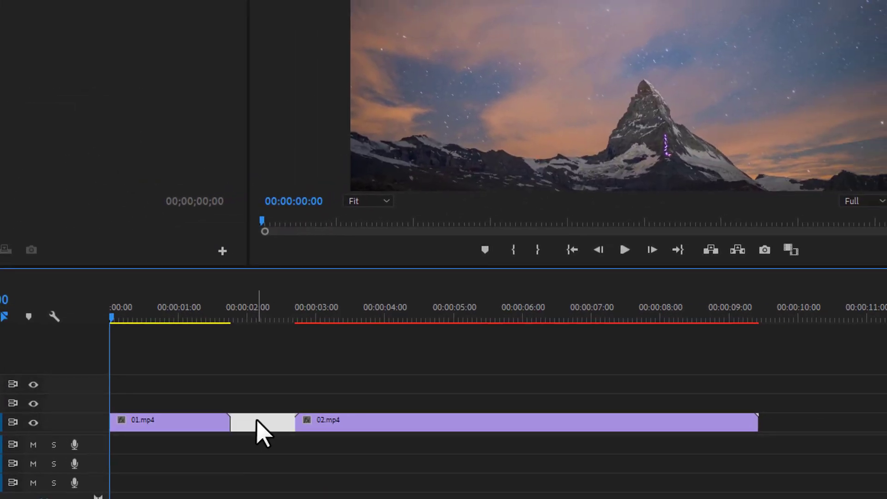
key("Delete")
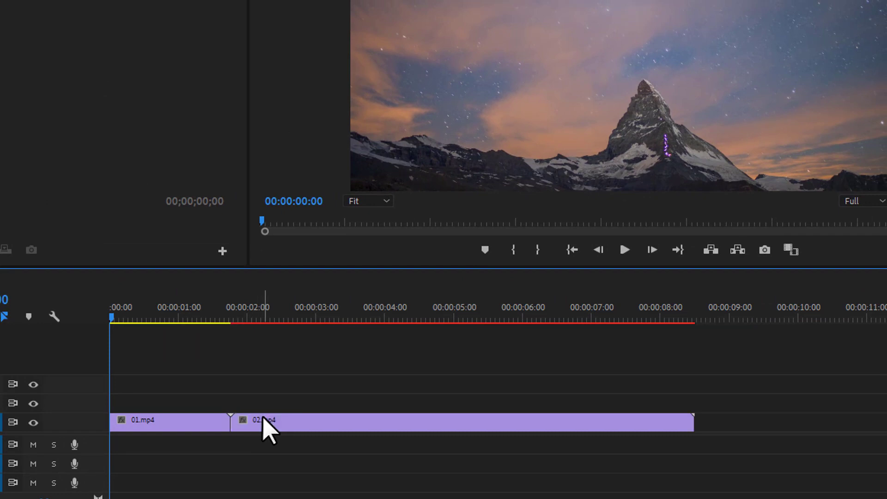
Split the 02.mp4 clip at 00:00:03:14 and delete the part after the cut.
left_click_drag(262, 321, 350, 327)
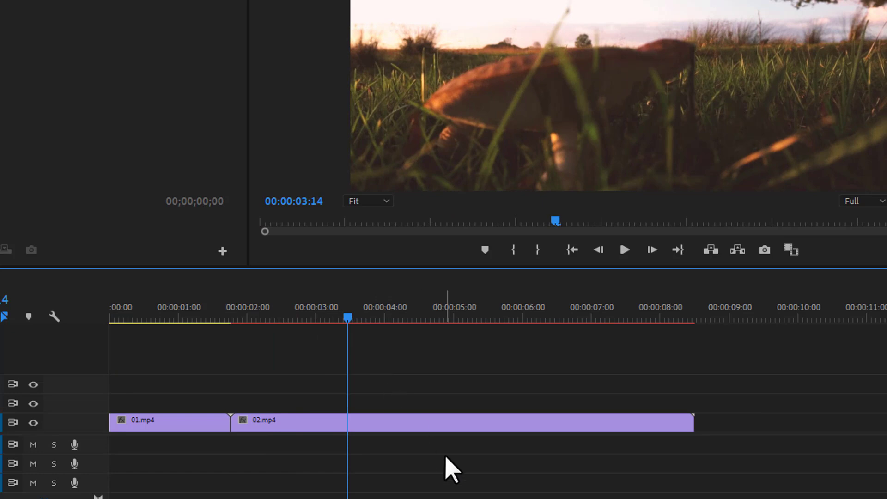
left_click_drag(404, 371, 469, 456)
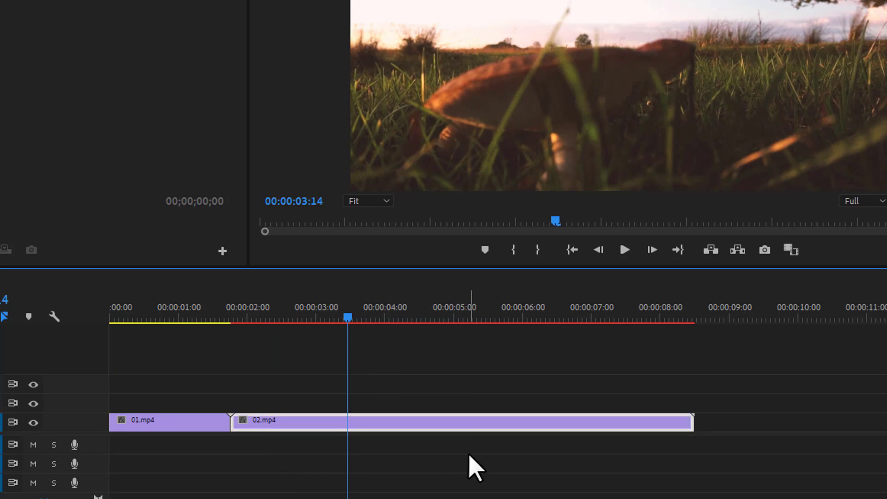
key("ctrl+k")
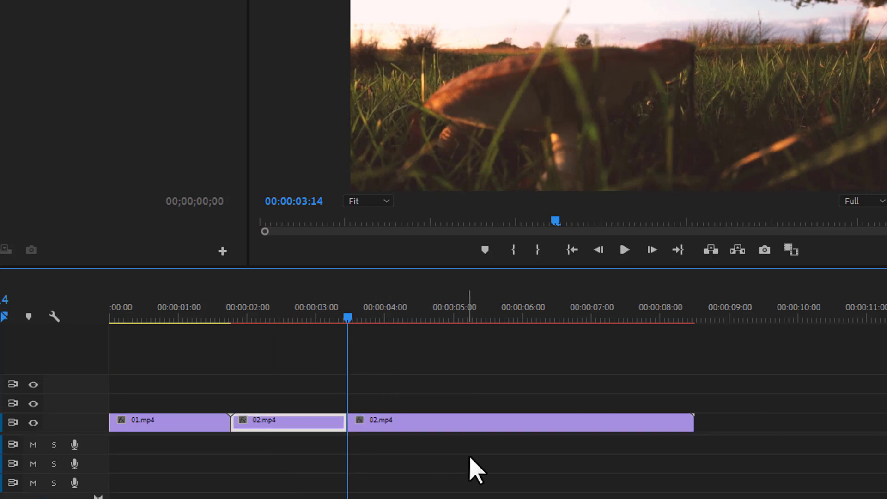
left_click_drag(396, 356, 453, 440)
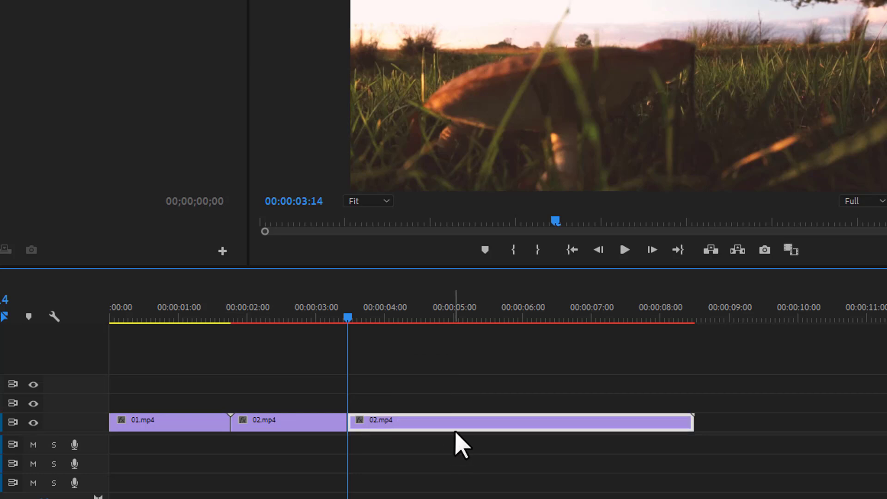
key("Delete")
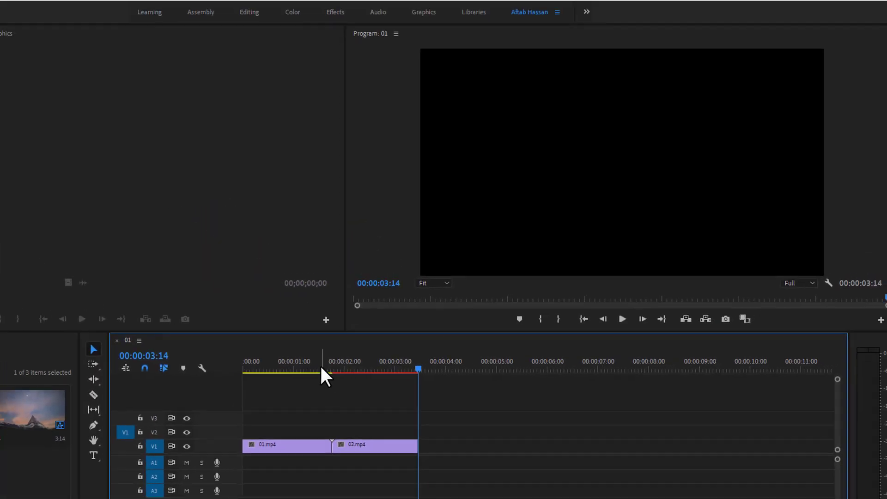
Play the sequence from 00:00:00:16 to review the plain cut between the two clips.
left_click_drag(321, 368, 285, 369)
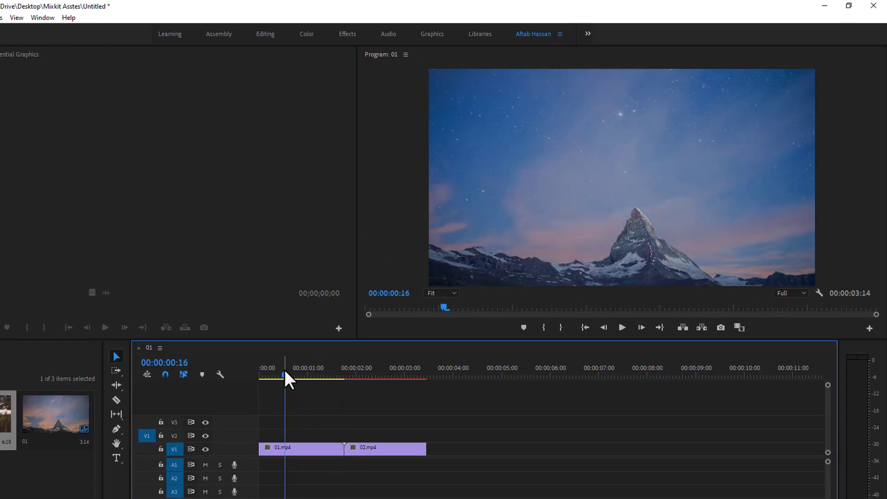
key("space")
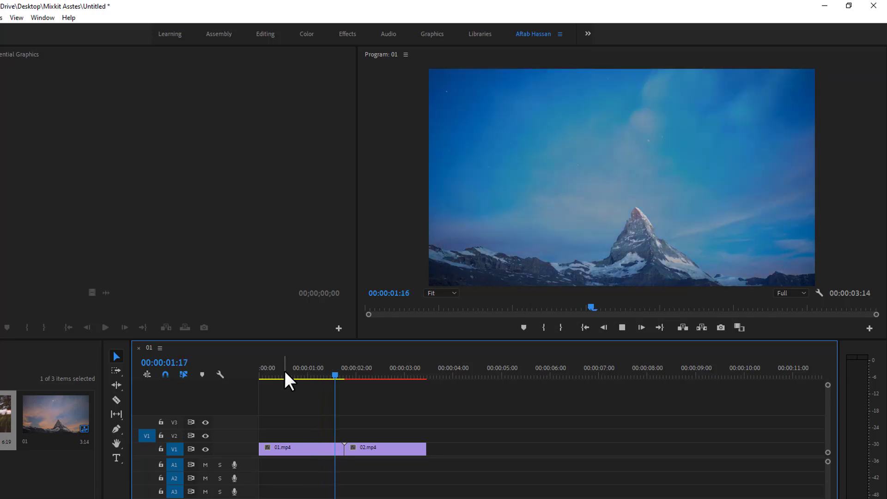
key("space")
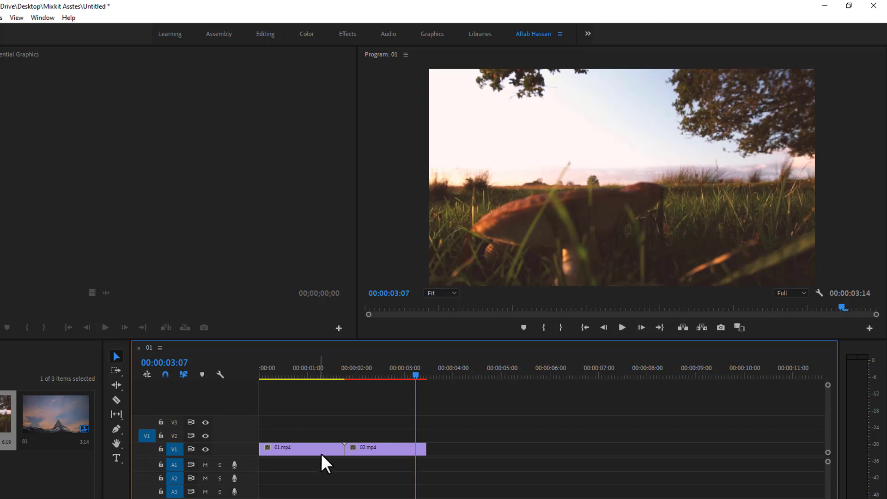
Switch to the Mixkit Asstes folder, extract the mixkit-3d-spin-transition-41 archive there, and delete the extracted mixkit-41-preview video.
left_click(825, 7)
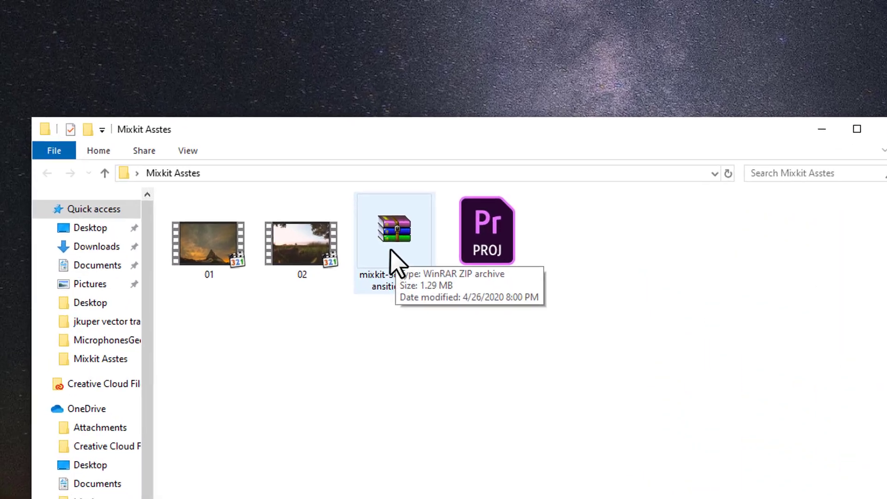
left_click(390, 250)
right_click(390, 249)
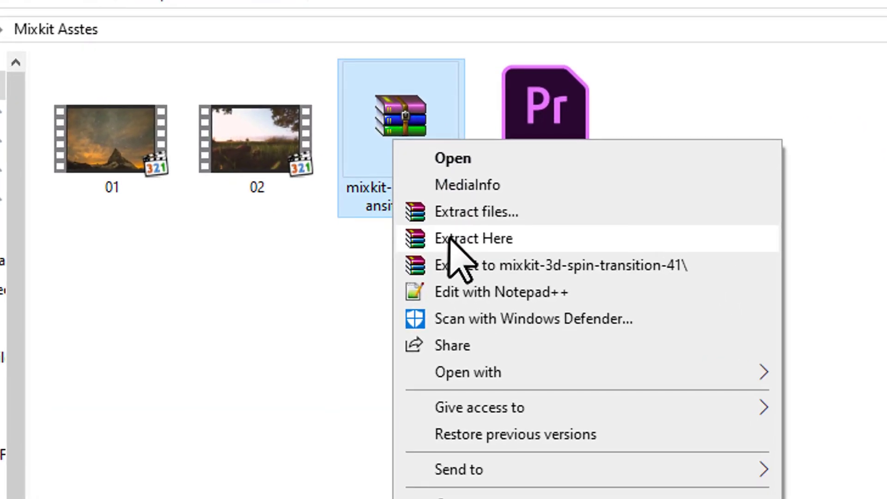
left_click(452, 238)
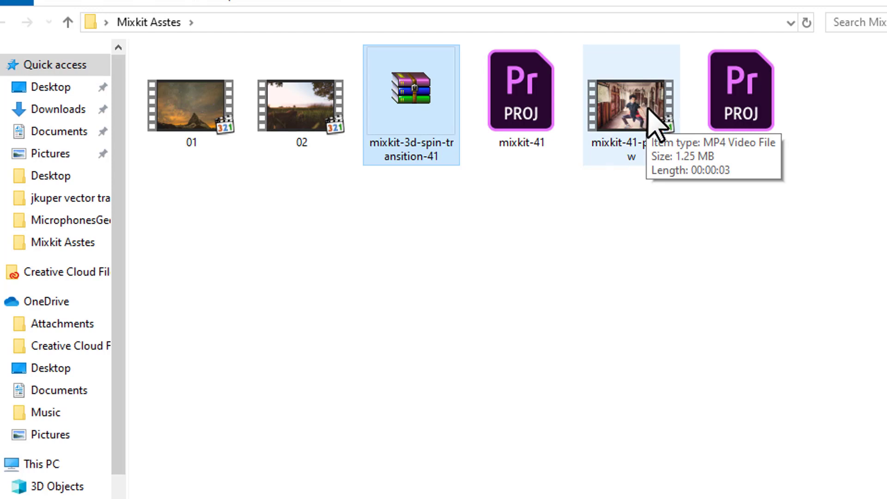
left_click(648, 111)
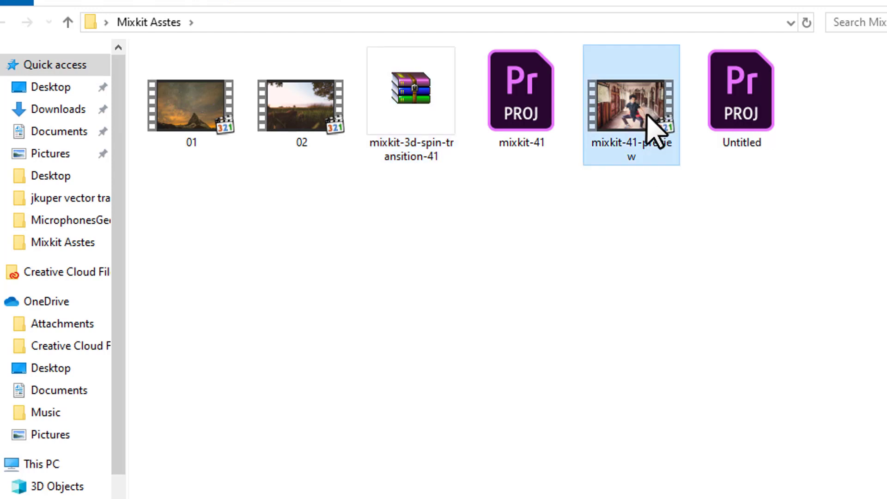
key("Delete")
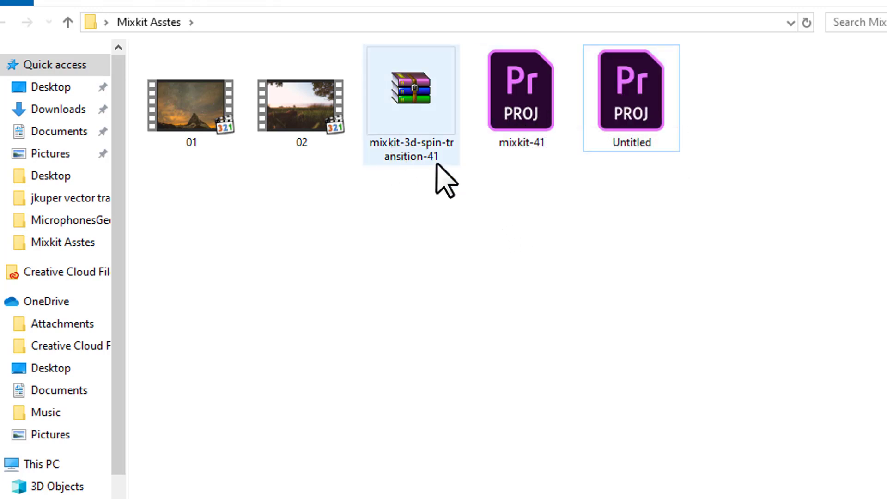
Import the entire mixkit-41 project file into the open Premiere Pro project, skipping the relinking of its missing media.
left_click_drag(495, 129, 532, 473)
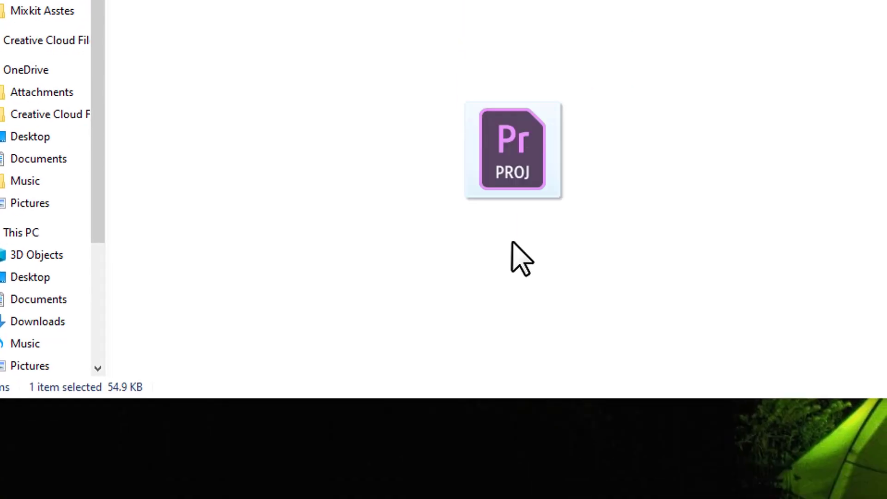
left_click_drag(512, 242, 176, 348)
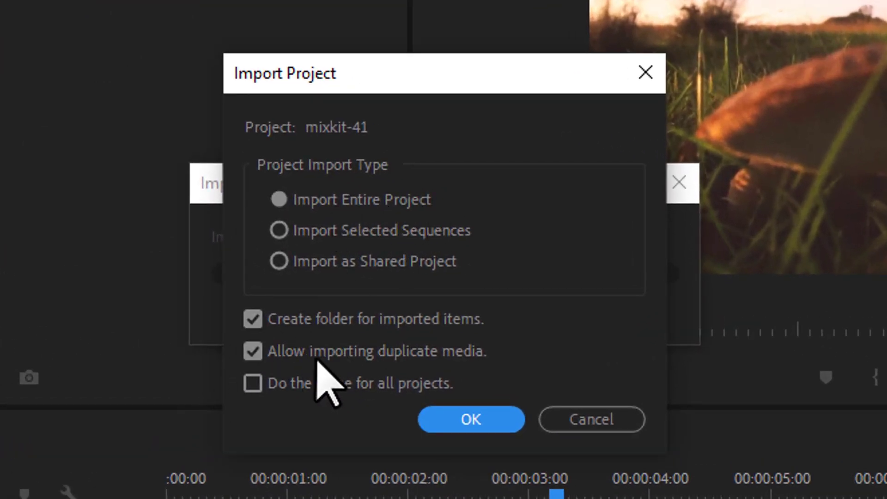
left_click(492, 424)
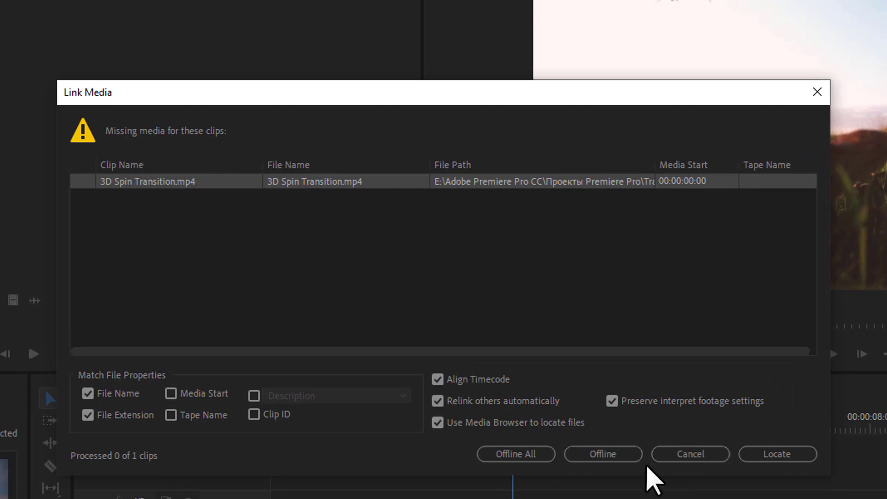
left_click(712, 453)
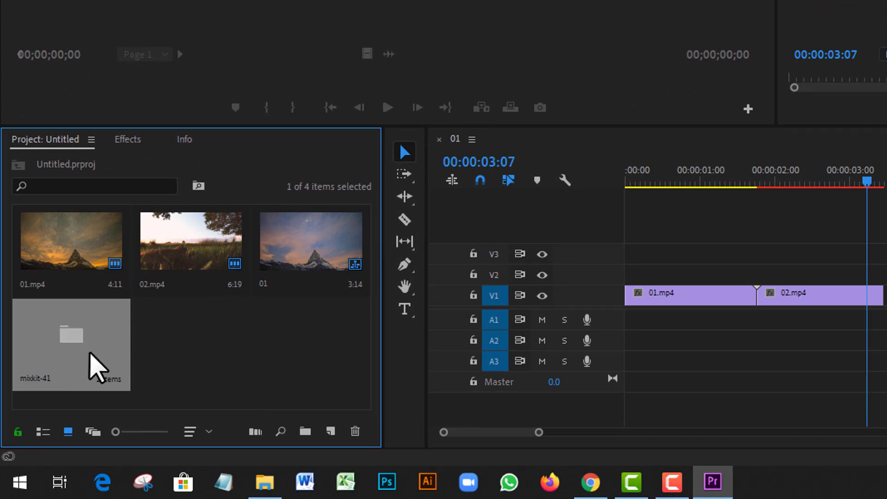
Copy the Flip, Corner Pin, Transform and 3D Spin Transition layers from the mixkit-41 bin's sequence into sequence 01, past the clips.
double_click(95, 368)
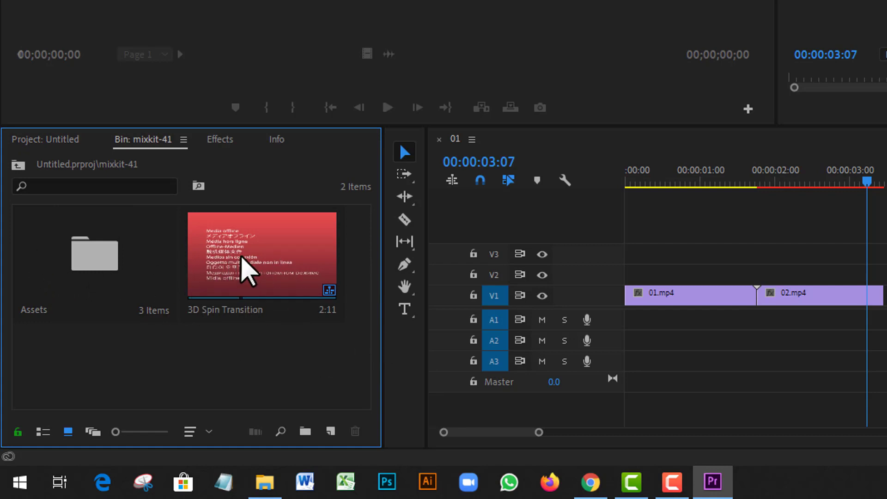
double_click(250, 256)
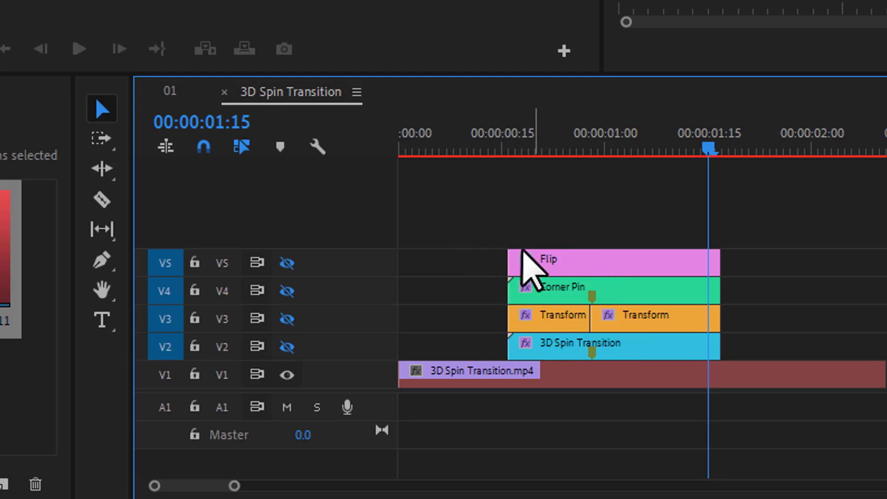
left_click_drag(462, 212, 705, 343)
left_click_drag(615, 273, 844, 241)
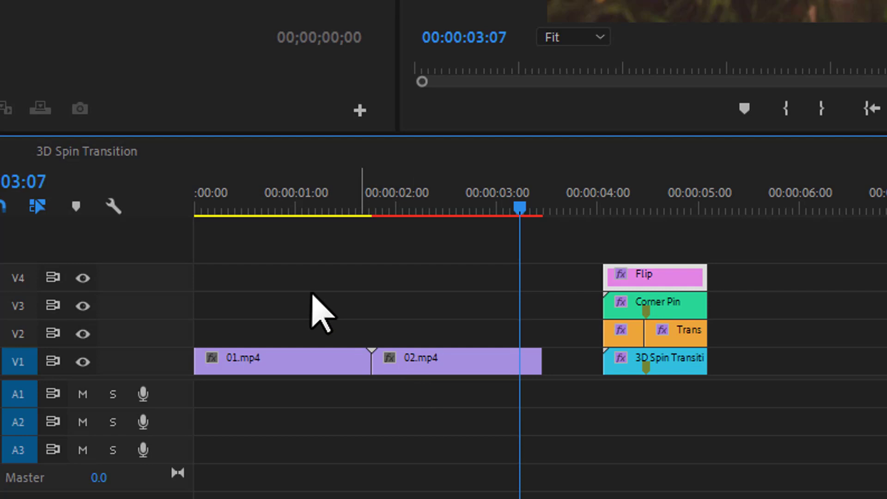
Move all the transition layers above the video clips, aligning their markers with the cut between 01.mp4 and 02.mp4.
left_click_drag(578, 234, 676, 373)
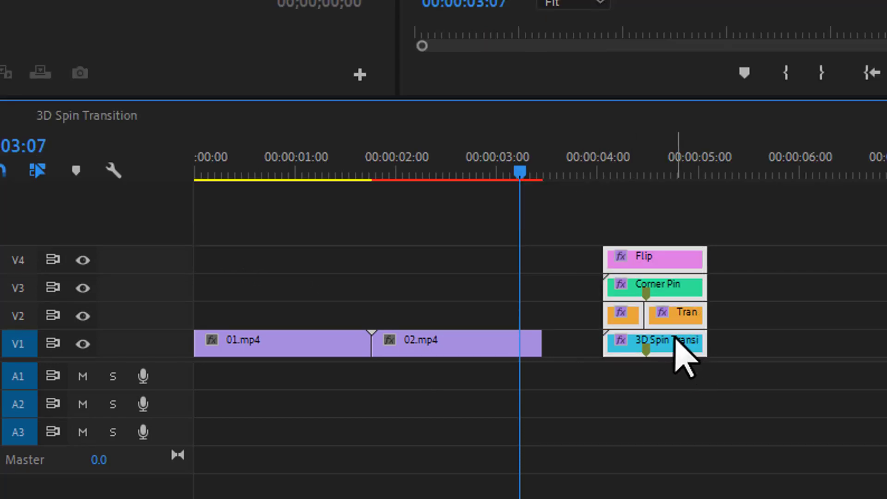
left_click_drag(674, 337, 406, 317)
scroll(305, 314, "up", 6)
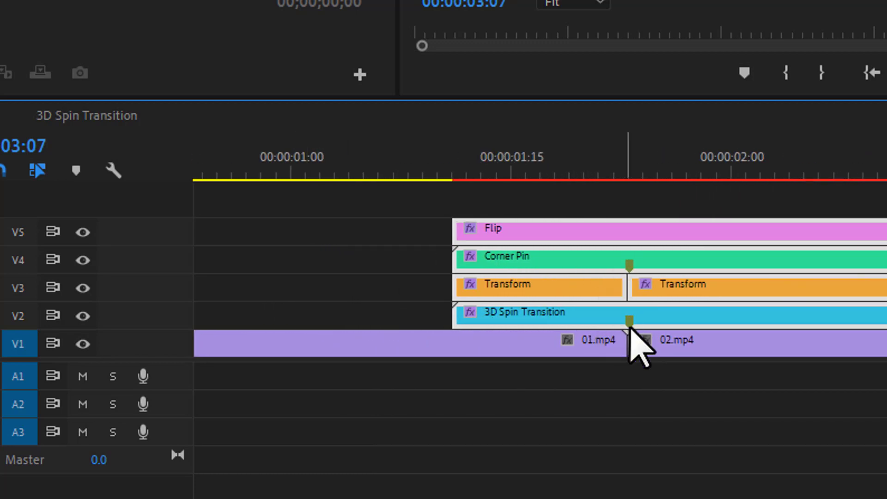
Shift the transition layers to the right of the cut, and realign their markers with the cut between the two clips.
left_click(387, 198)
left_click_drag(400, 199, 567, 319)
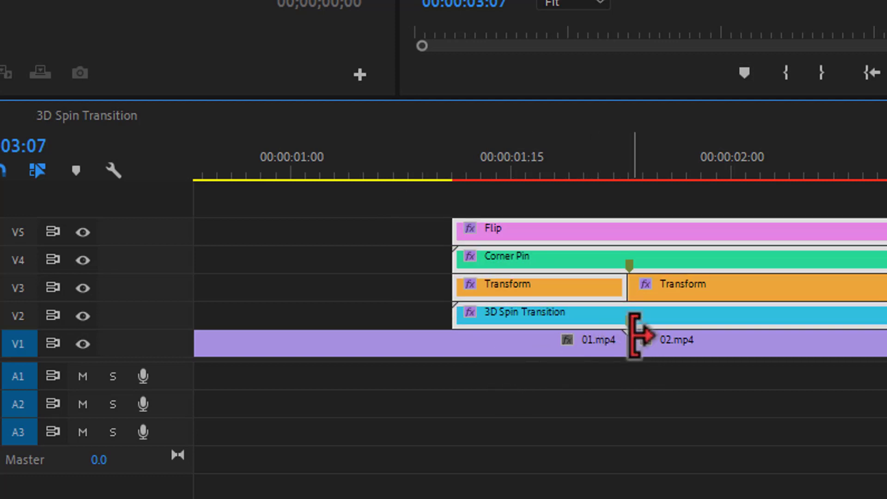
left_click_drag(385, 215, 551, 323)
left_click_drag(556, 242, 618, 235)
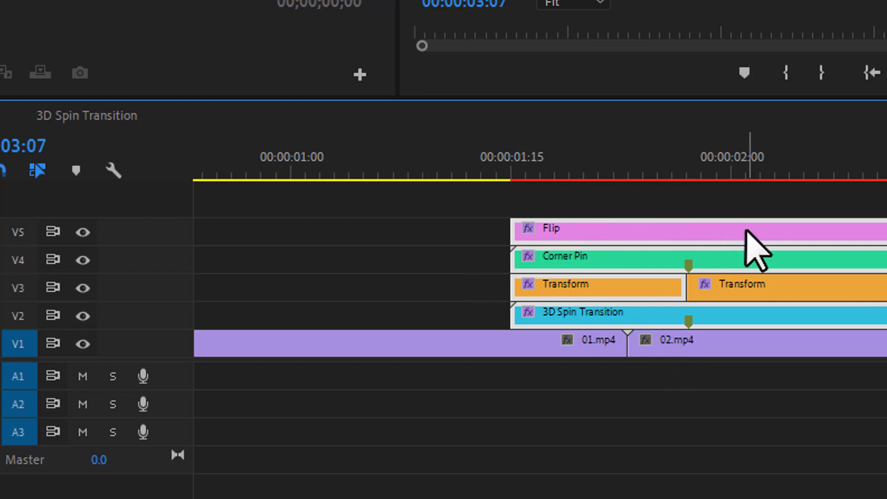
left_click_drag(753, 240, 706, 240)
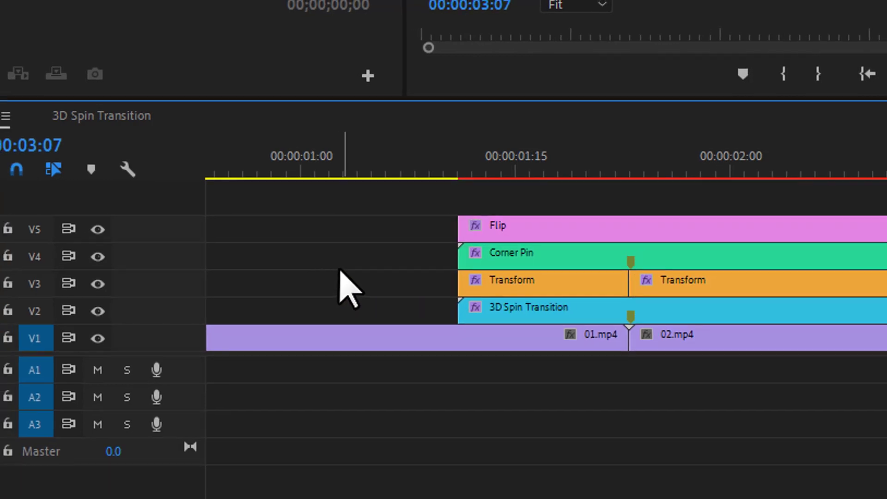
Check the source 3D Spin Transition sequence and close it, leaving only sequence 01 open in the timeline.
left_click(192, 117)
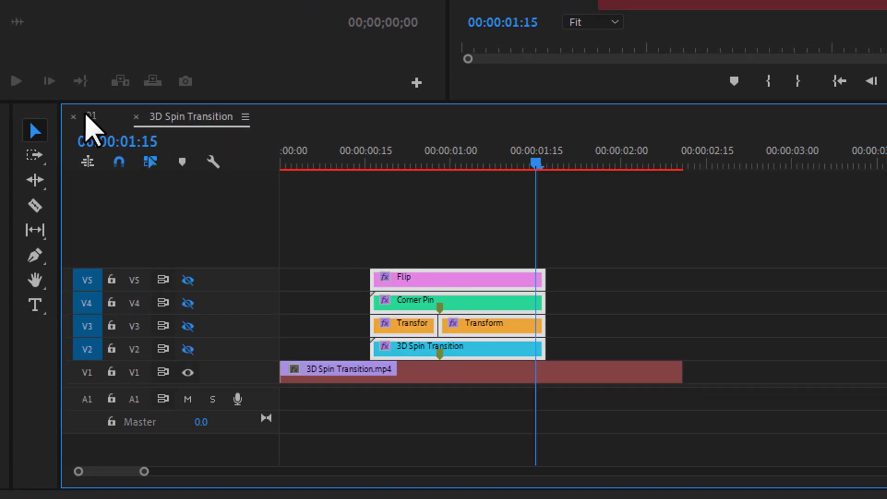
left_click(92, 116)
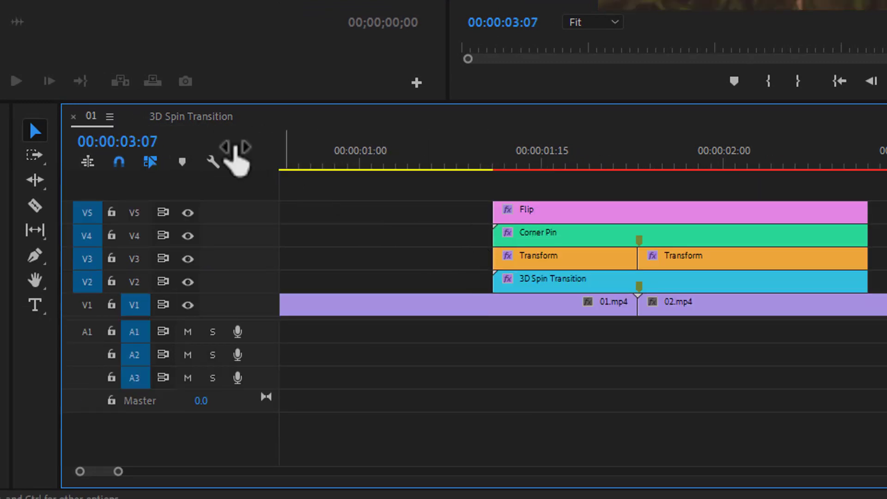
right_click(205, 116)
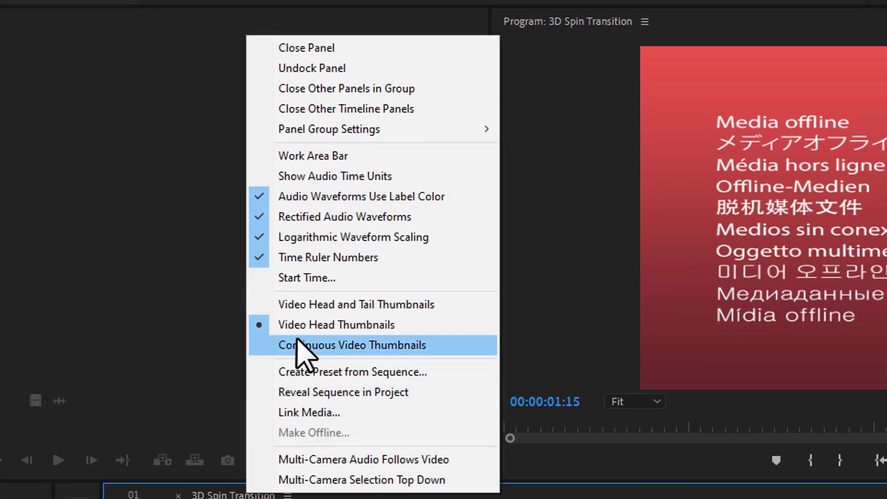
left_click(337, 46)
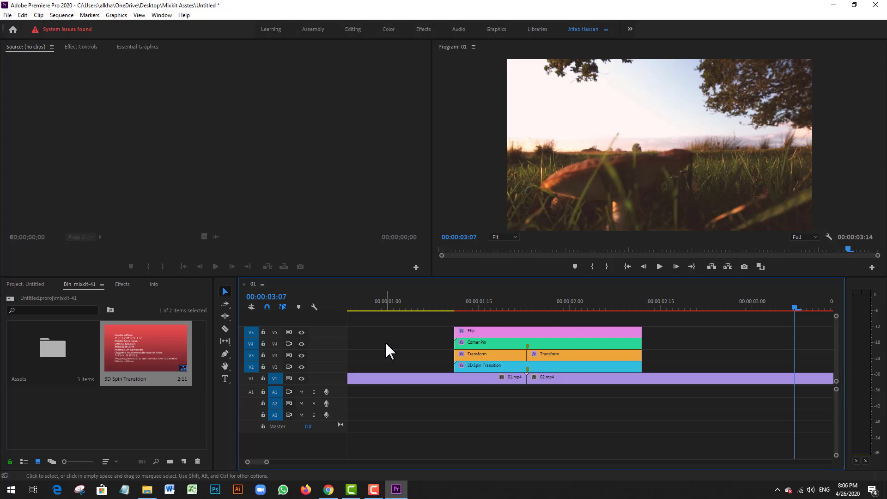
Render the preview of sequence 01 with the transition layers in place.
scroll(411, 341, "down", 2)
scroll(410, 338, "down", 1)
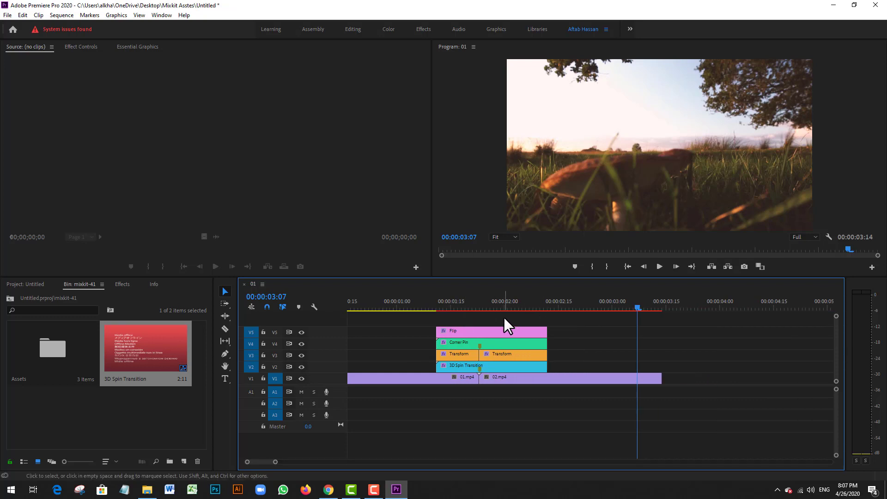
key("Return")
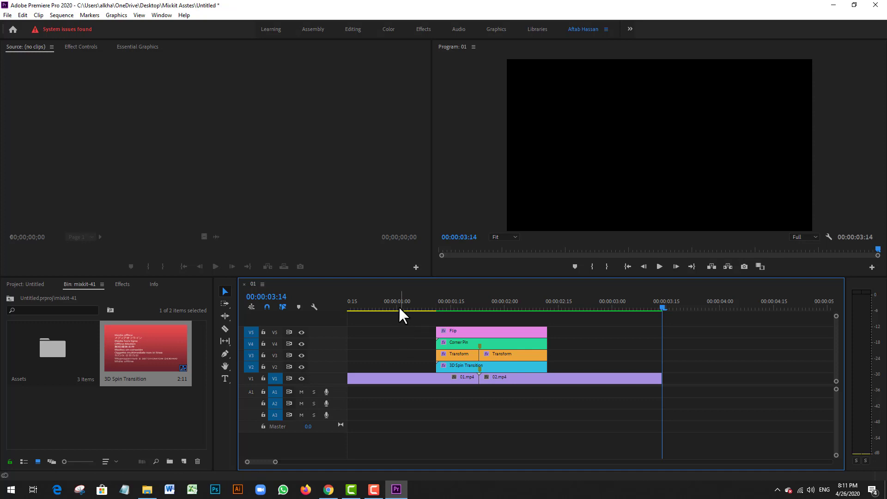
Play the rendered sequence from the start to review the 3D spin transition between the two clips.
left_click_drag(399, 309, 345, 300)
key("space")
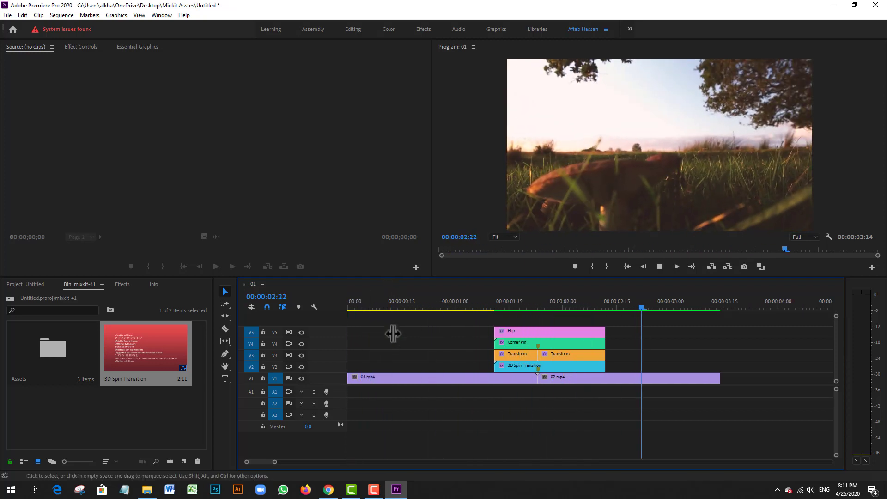
key("space")
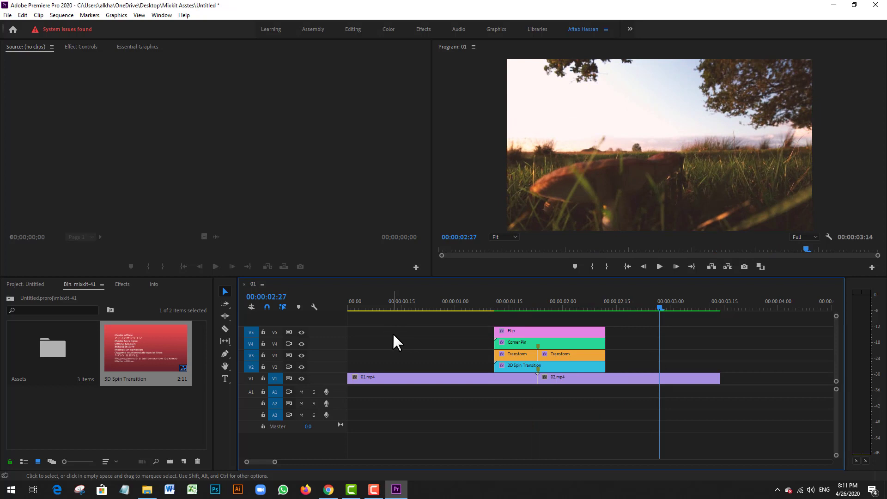
Play sequence 01 from the start in an enlarged program monitor to review the 3D spin transition, and restore the normal layout.
key("grave")
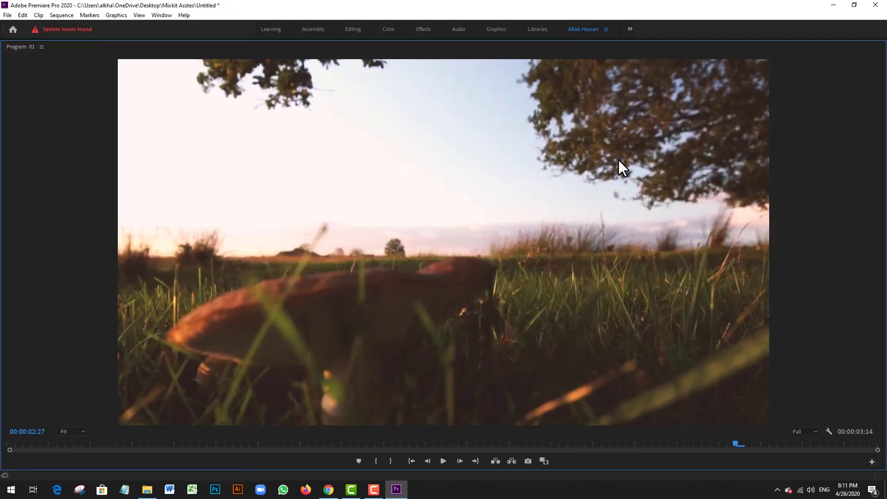
left_click_drag(58, 443, 4, 445)
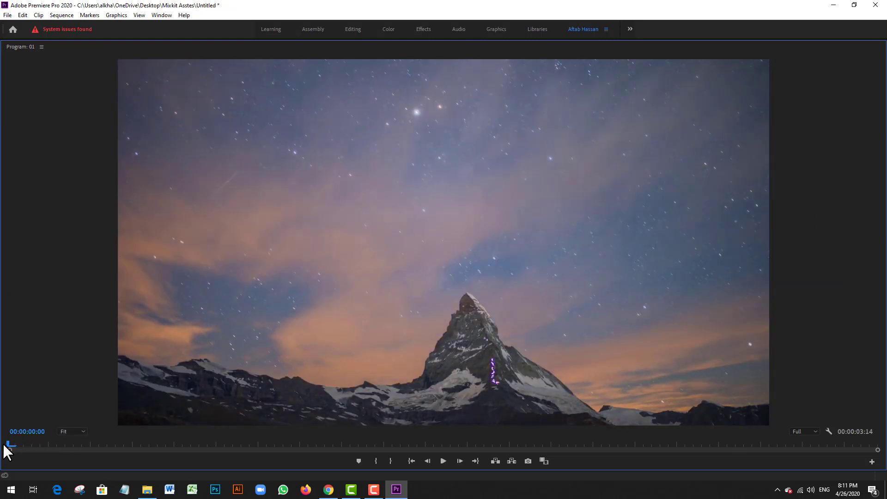
key("space")
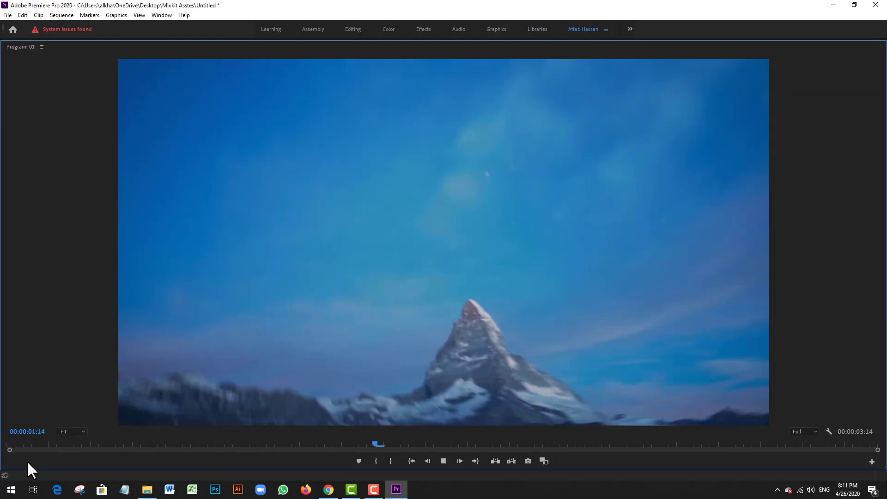
key("space")
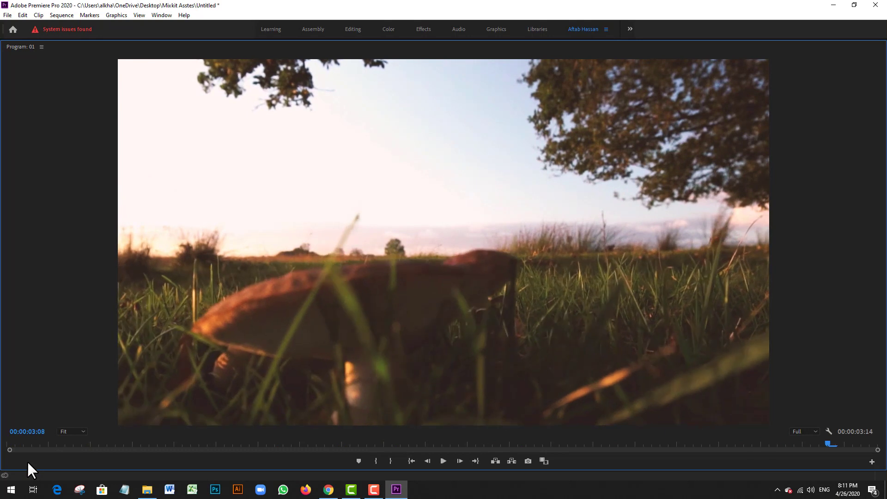
key("grave")
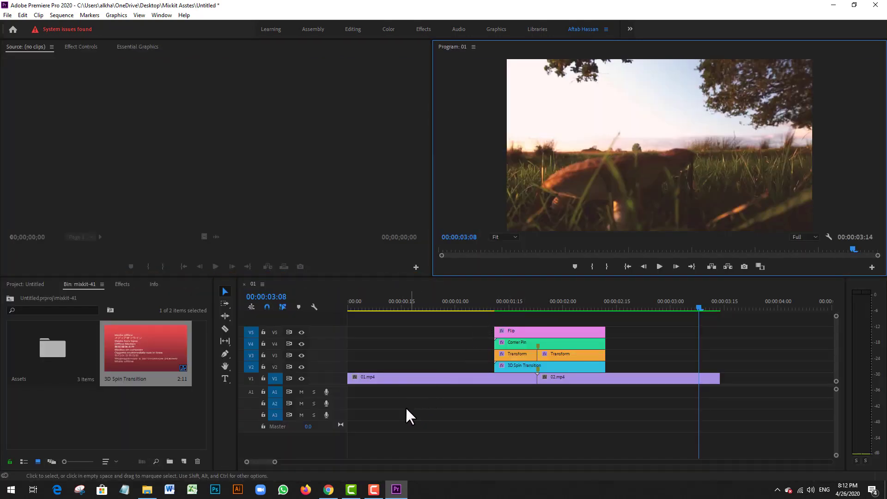
Switch to Chrome and look through Mixkit's free Premiere Pro transition templates, previewing the Frame Split and Digital Static transitions.
left_click(328, 489)
scroll(522, 311, "up", 6)
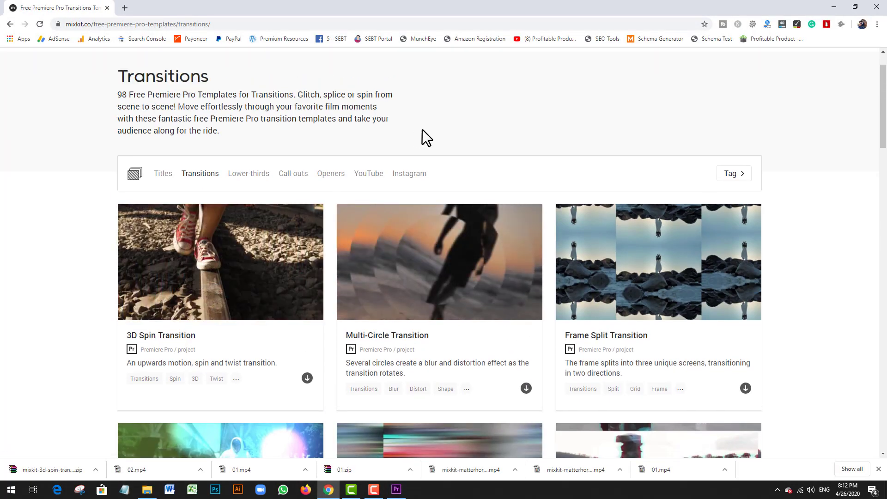
left_click(834, 8)
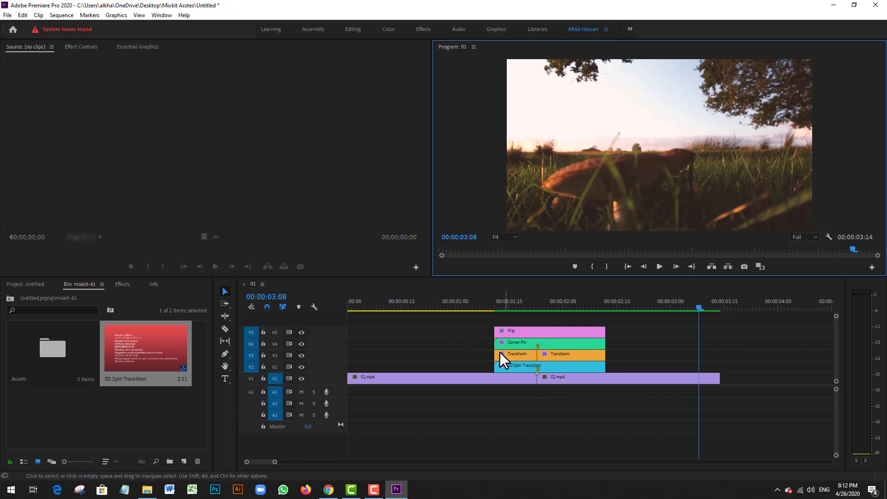
left_click(333, 492)
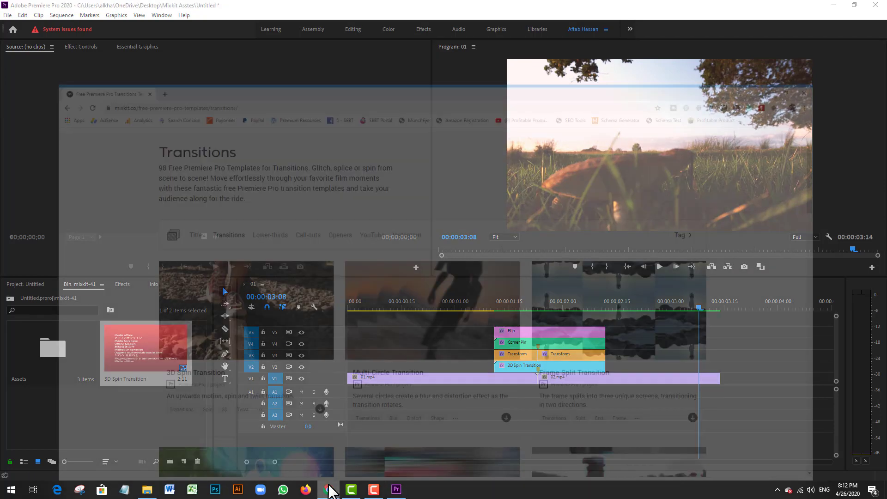
scroll(416, 250, "down", 1)
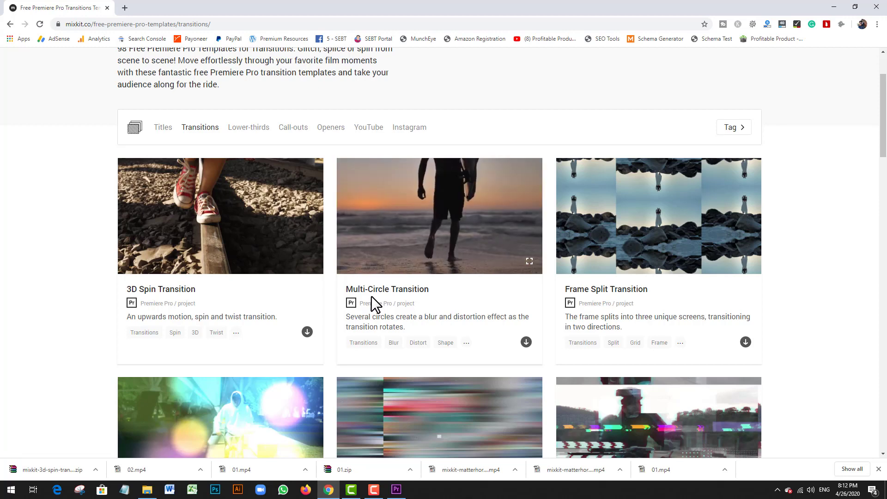
mouse_move(616, 223)
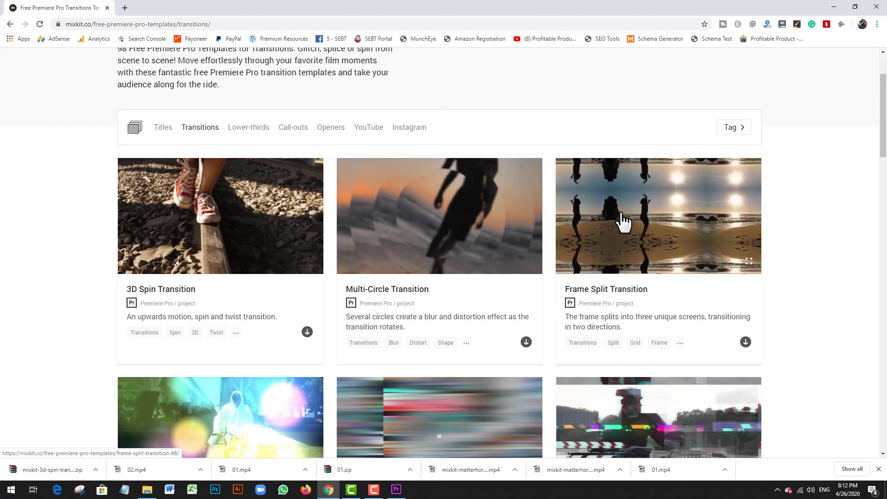
scroll(646, 219, "down", 4)
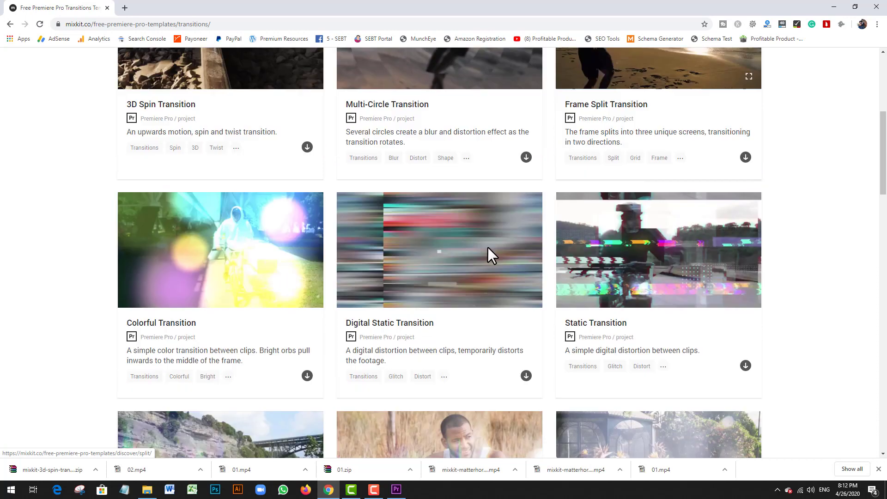
mouse_move(501, 248)
scroll(427, 244, "down", 4)
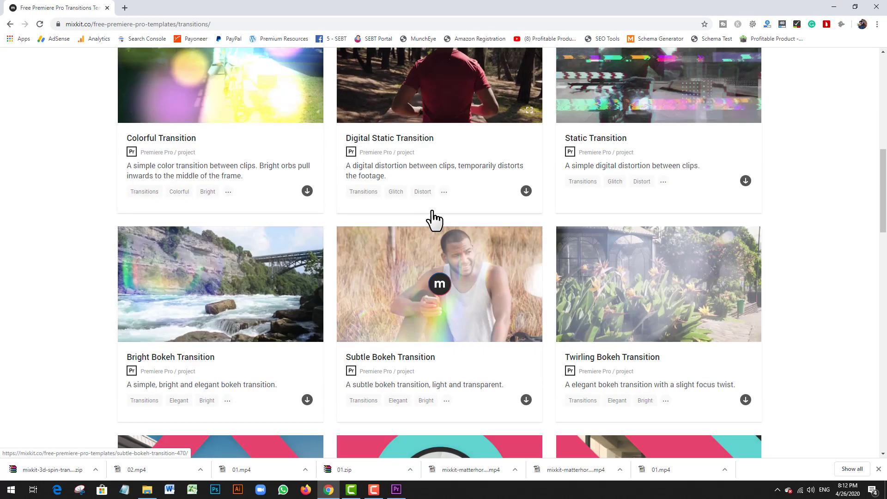
scroll(513, 257, "up", 12)
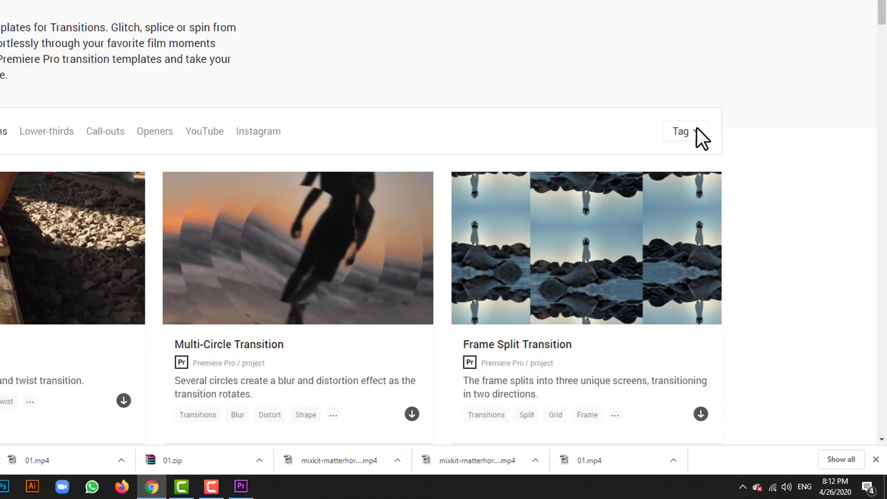
Look through the full list of tags available for filtering the transition templates, and close it without choosing one.
left_click(697, 131)
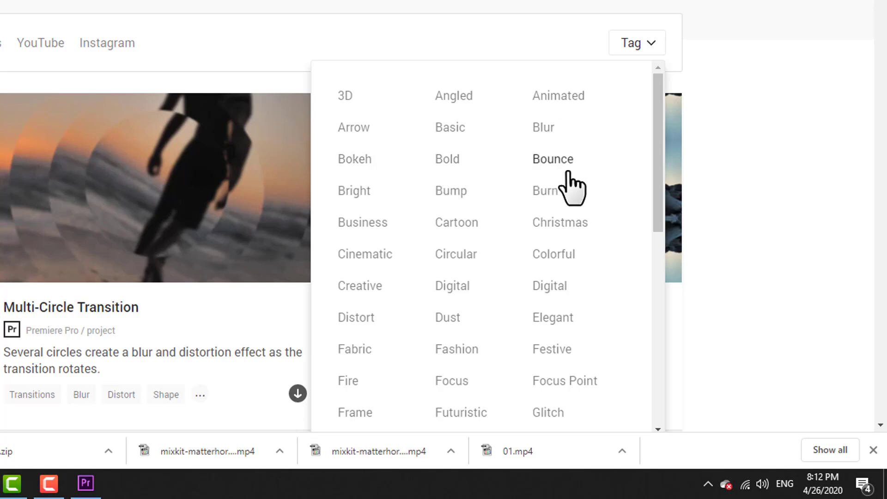
scroll(577, 185, "down", 10)
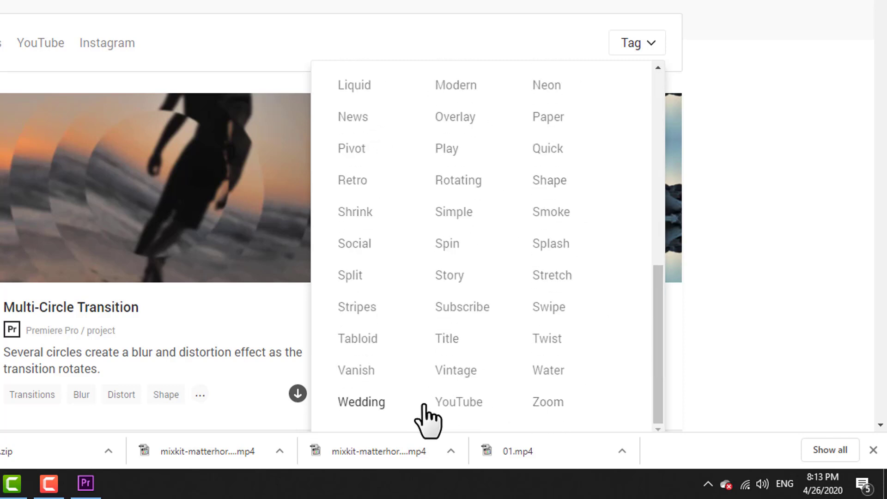
left_click(782, 69)
scroll(457, 76, "down", 1)
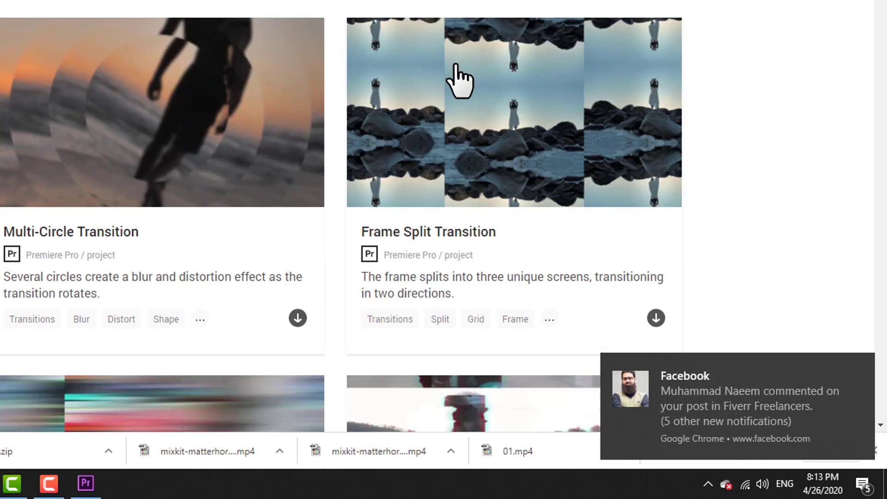
scroll(252, 169, "up", 1)
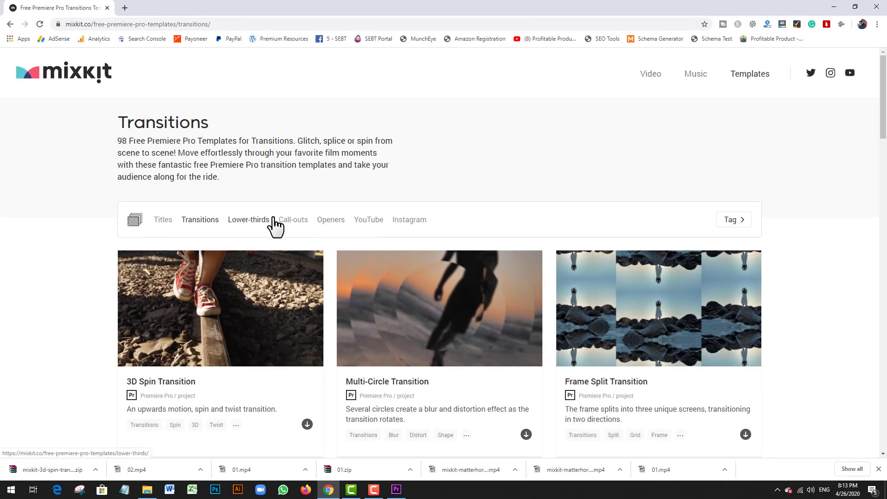
Find the YouTube channel banner with buttons in Mixkit's YouTube templates and download its archive into the Mixkit Asstes folder.
left_click(369, 221)
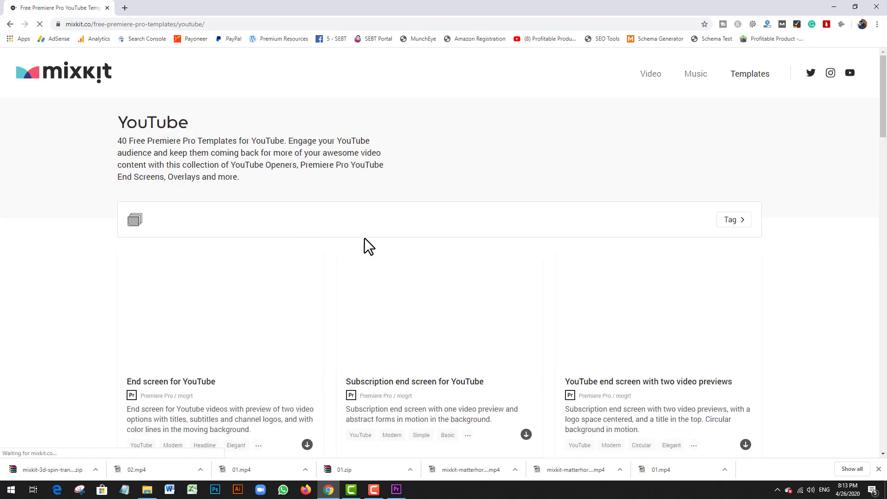
scroll(504, 199, "down", 8)
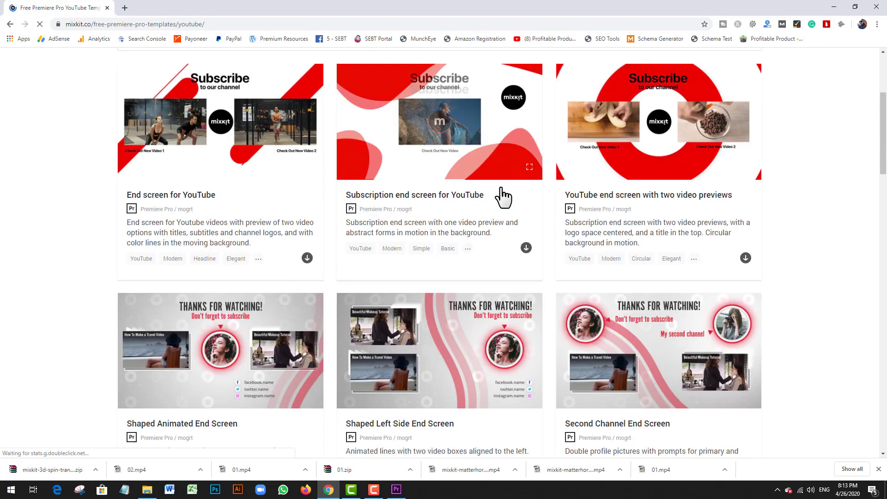
scroll(494, 214, "down", 10)
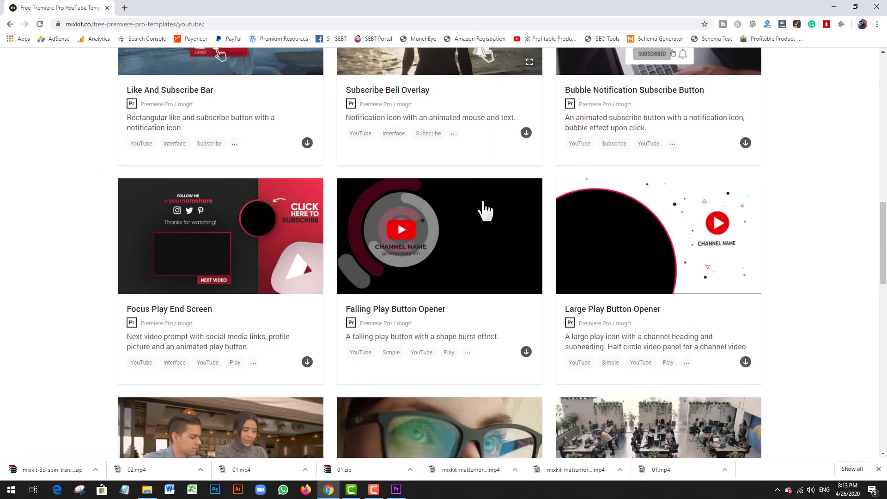
scroll(483, 202, "down", 7)
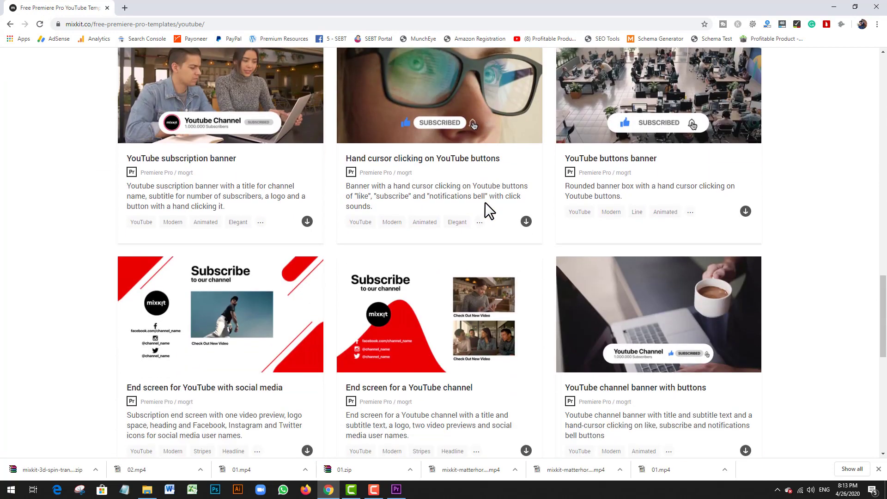
scroll(638, 273, "up", 12)
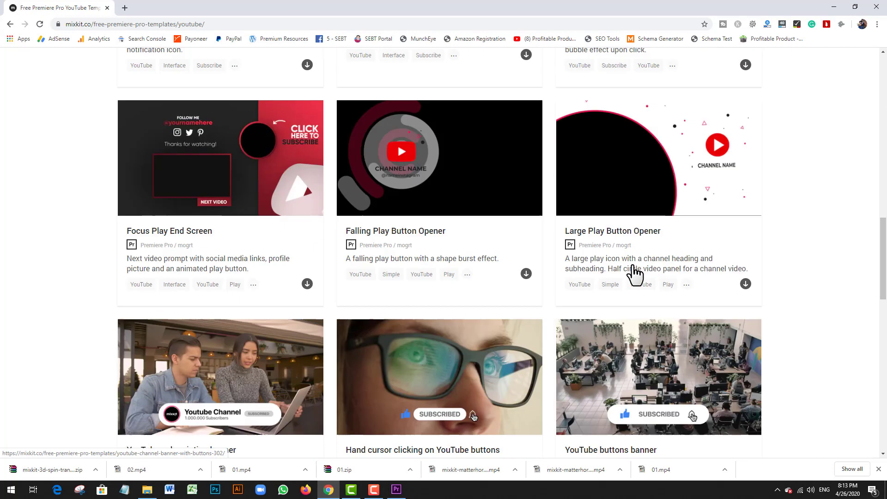
scroll(636, 275, "up", 3)
scroll(634, 291, "down", 14)
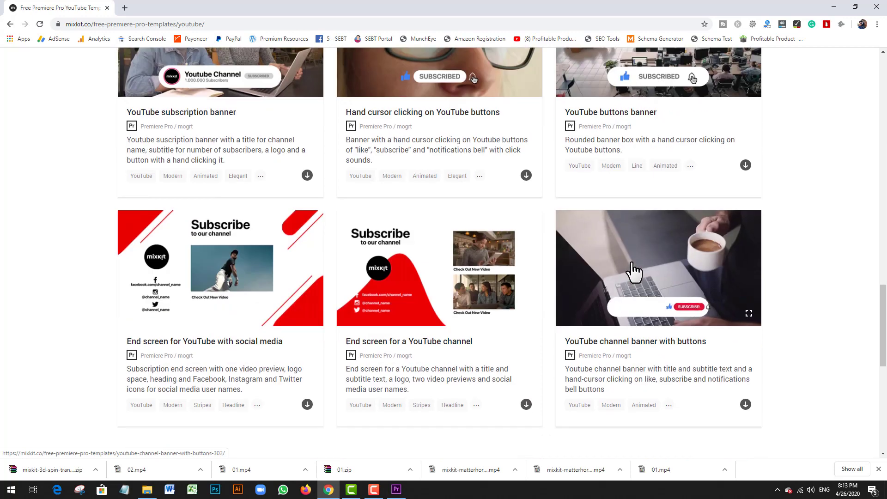
left_click(746, 405)
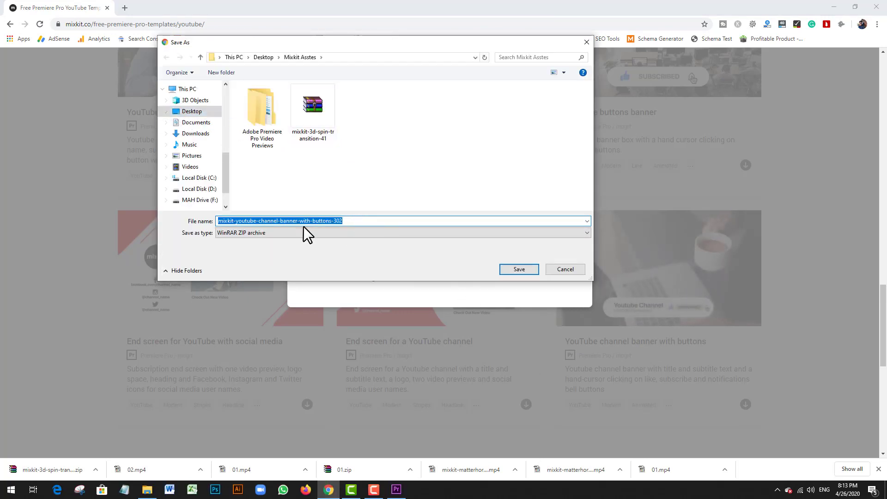
left_click(518, 270)
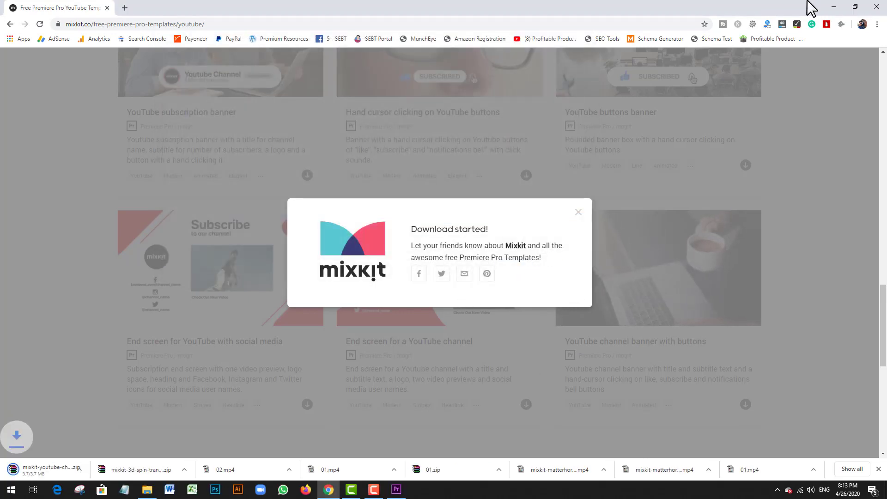
Extract the mixkit-youtube-channel-banner-with-buttons-302 archive directly inside the Mixkit Asstes folder.
left_click(835, 8)
left_click_drag(466, 326, 608, 365)
left_click(654, 338)
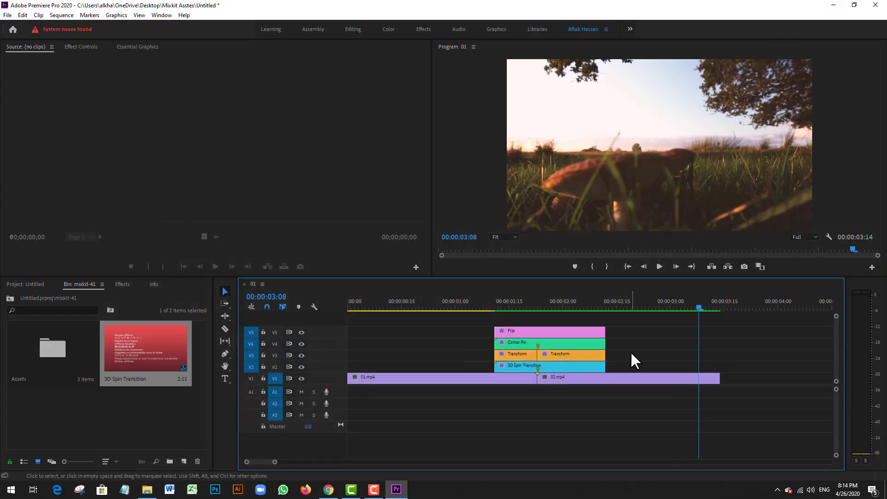
left_click(835, 5)
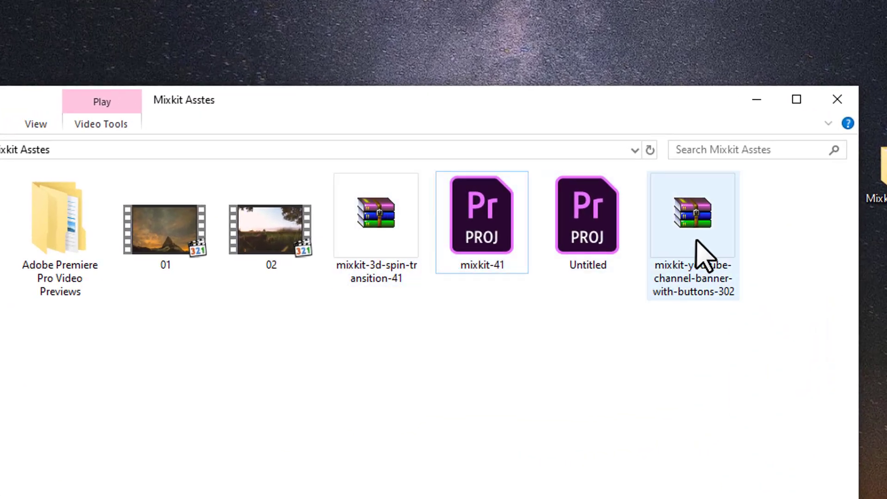
left_click(698, 240)
right_click(703, 253)
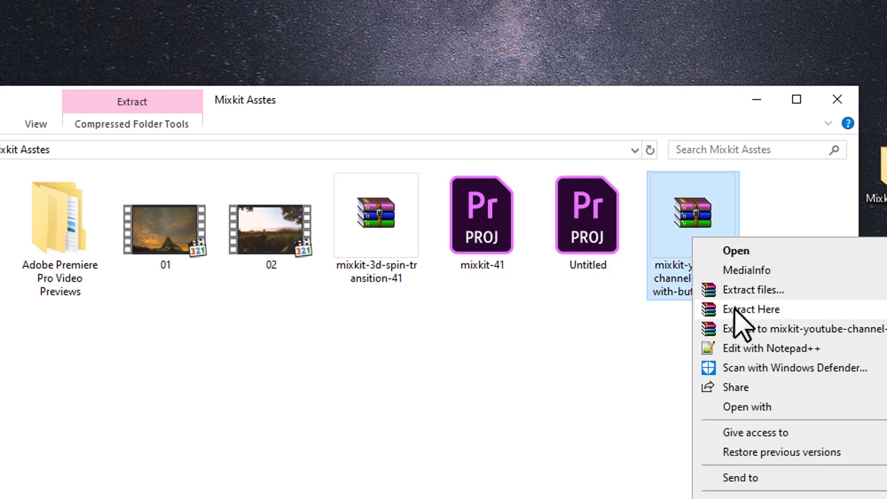
left_click(740, 310)
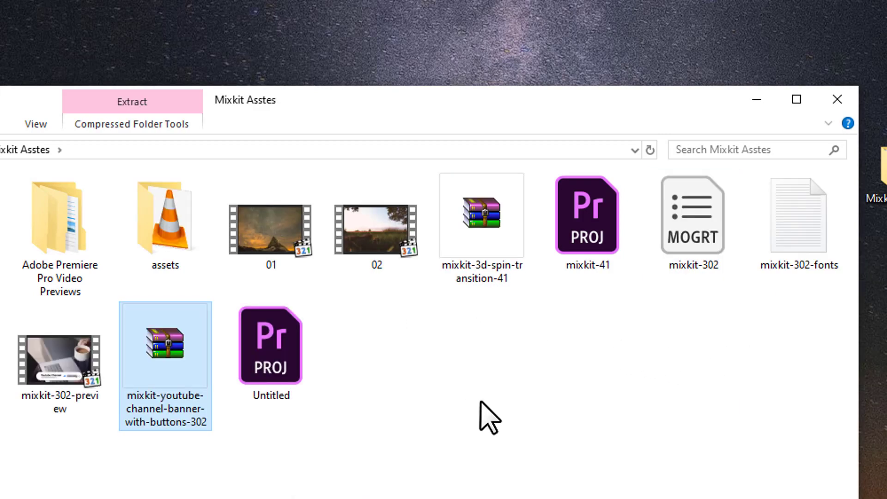
Try to import the mixkit-302 motion graphics template from the Mixkit Asstes folder into the mixkit-41 bin in Premiere Pro.
key("Up")
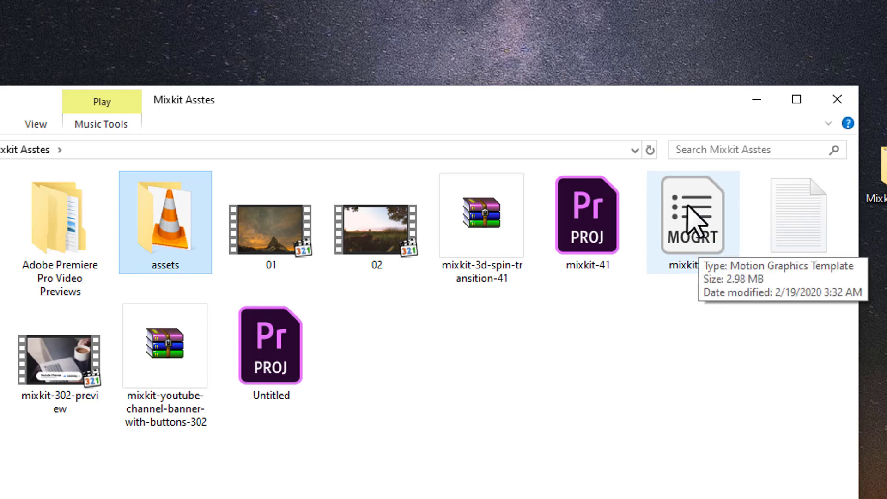
left_click_drag(691, 245, 474, 498)
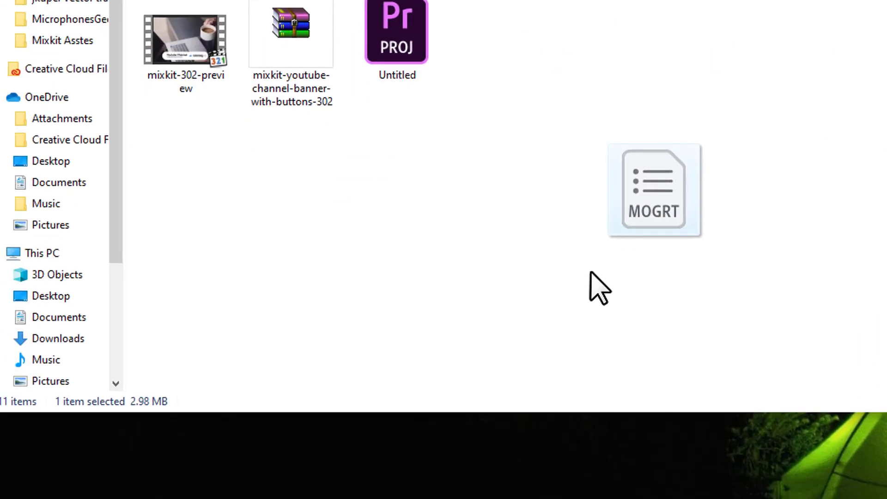
left_click_drag(590, 273, 127, 492)
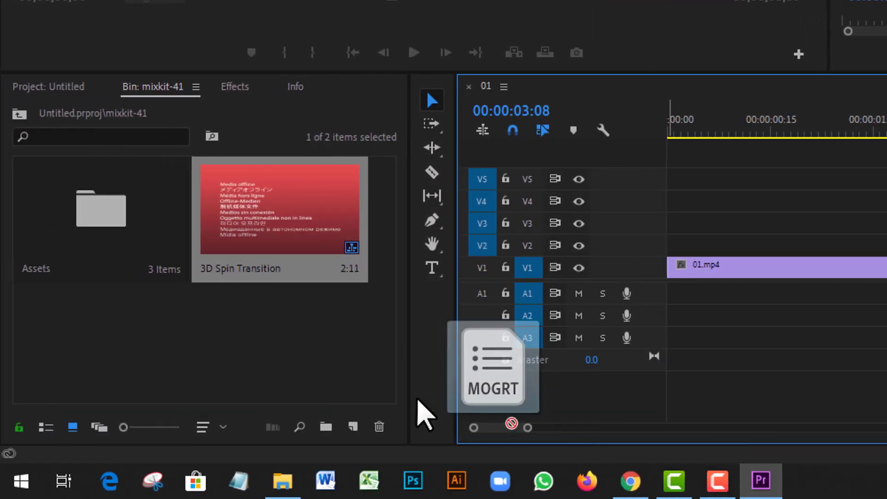
left_click_drag(419, 401, 267, 352)
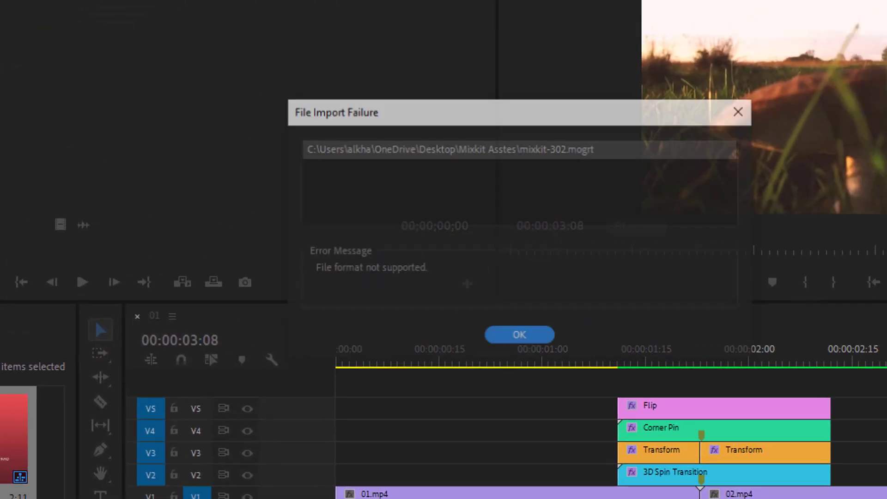
left_click(739, 112)
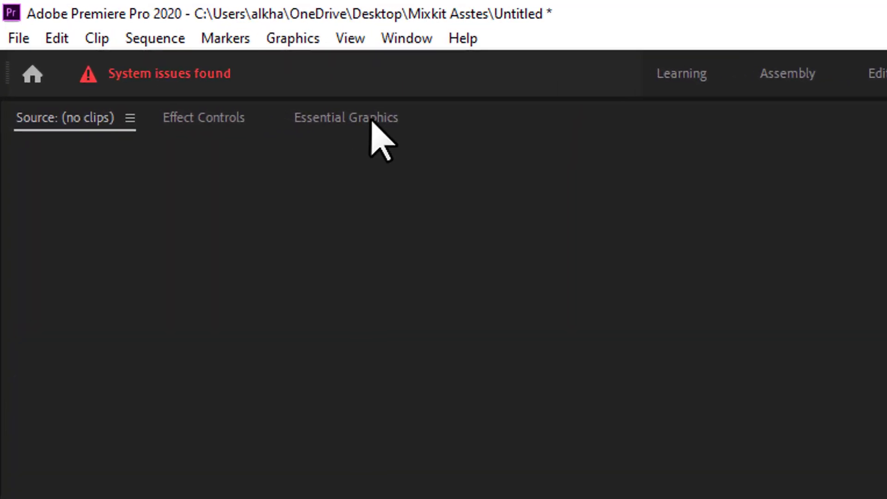
Install the mixkit-302 motion graphics template from the Mixkit Asstes folder into the Essential Graphics templates.
left_click(372, 119)
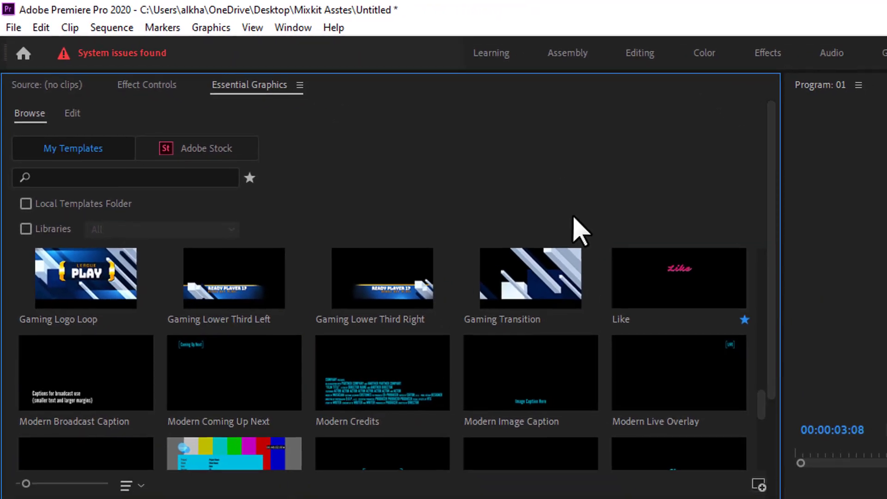
scroll(571, 226, "down", 1)
scroll(571, 227, "down", 3)
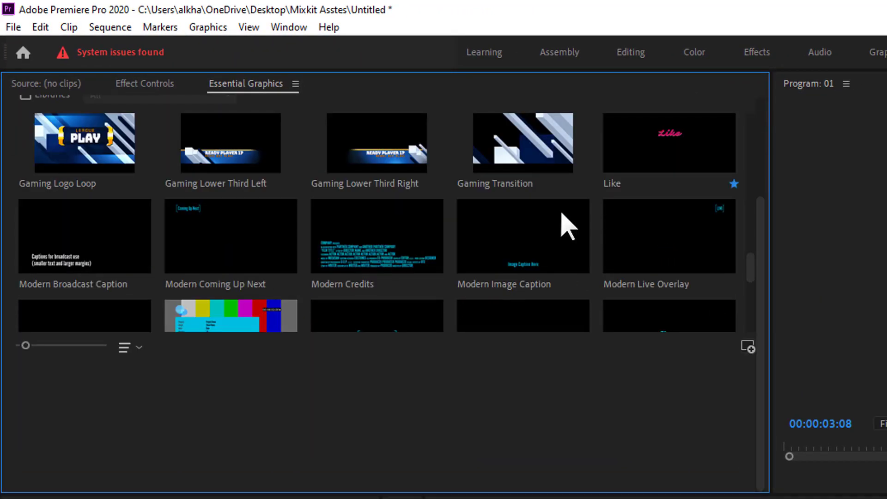
scroll(563, 229, "down", 10)
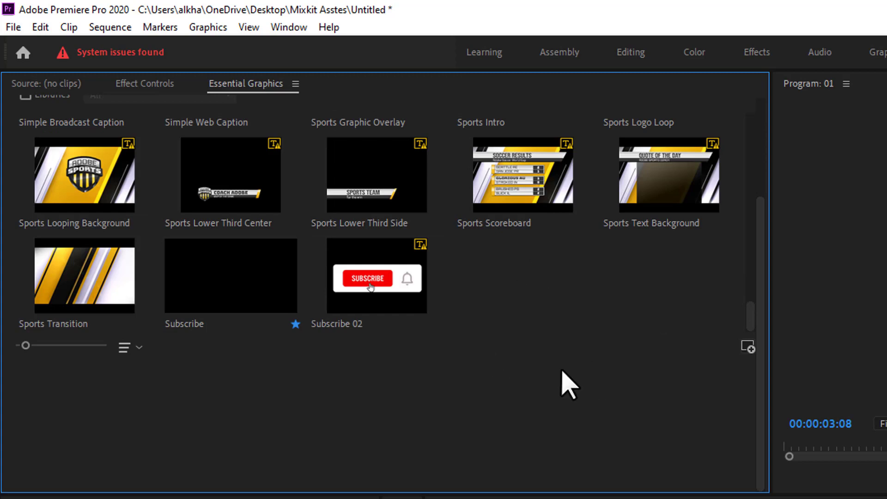
left_click(748, 347)
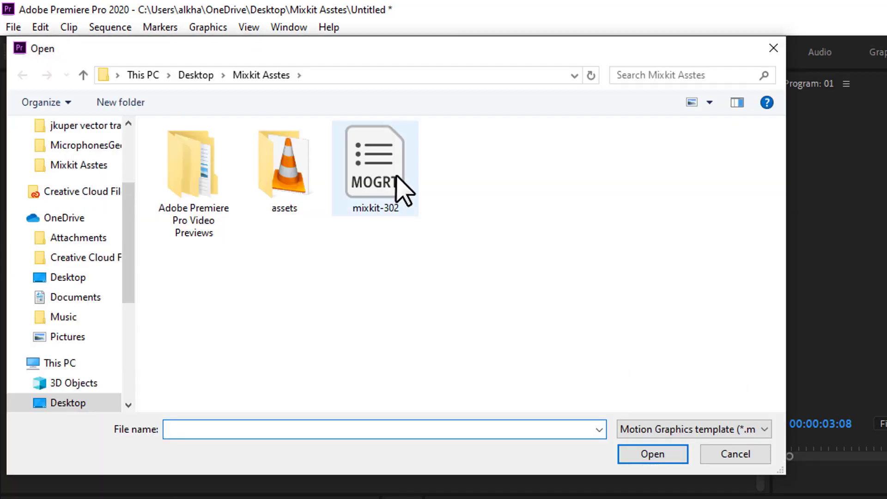
left_click(400, 187)
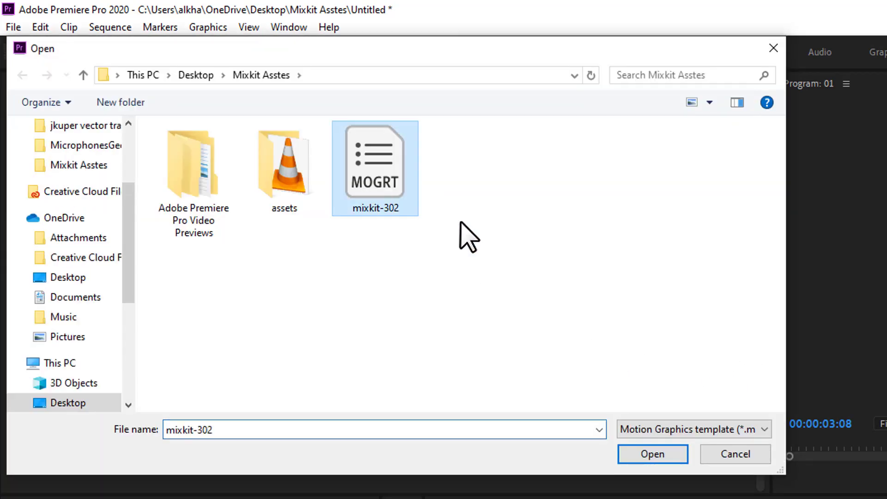
left_click(669, 459)
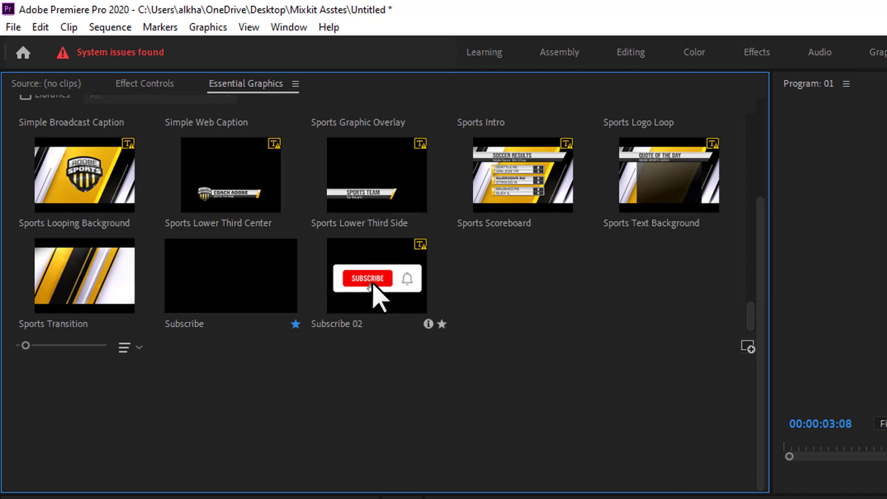
Add the Subscribe 02 template to track V2 above 02.mp4, just after the transition layers, and dismiss the font warning without syncing fonts.
left_click_drag(365, 274, 746, 364)
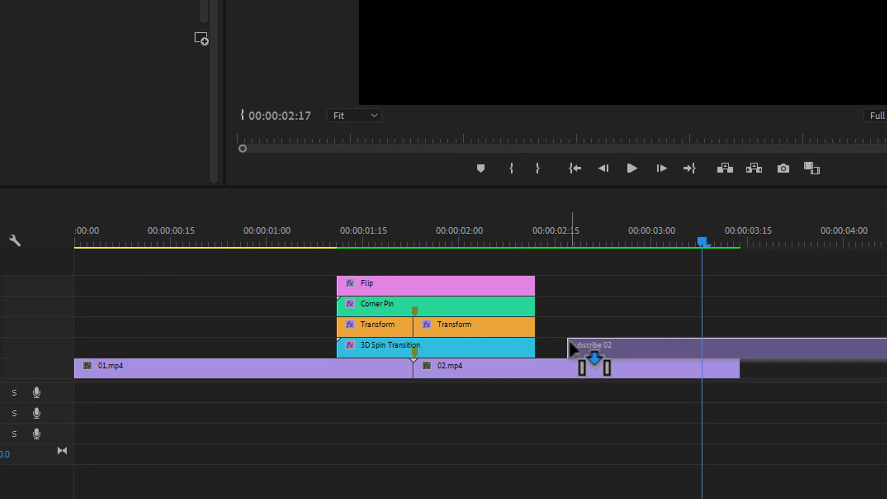
left_click_drag(571, 343, 574, 344)
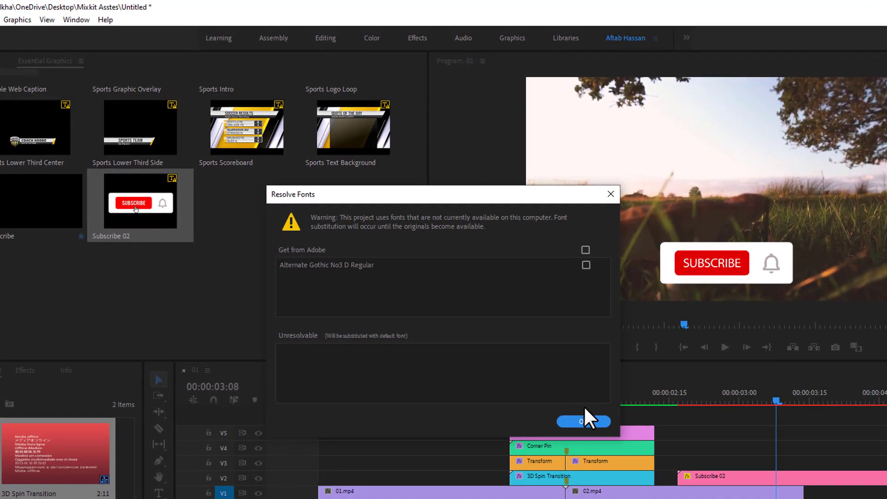
left_click(555, 334)
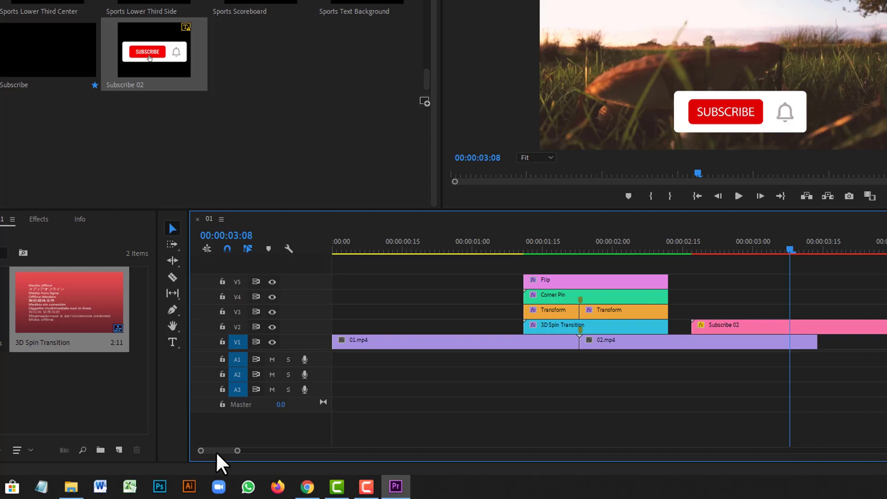
Move the Subscribe 02 graphic past the end of 02.mp4 on V2, then render the sequence and preview the animation.
scroll(218, 498, "down", 3)
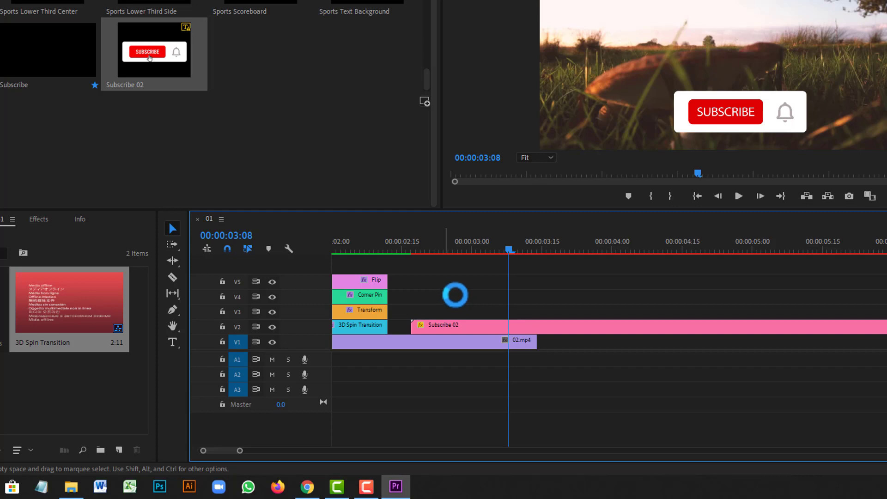
left_click_drag(455, 296, 593, 307)
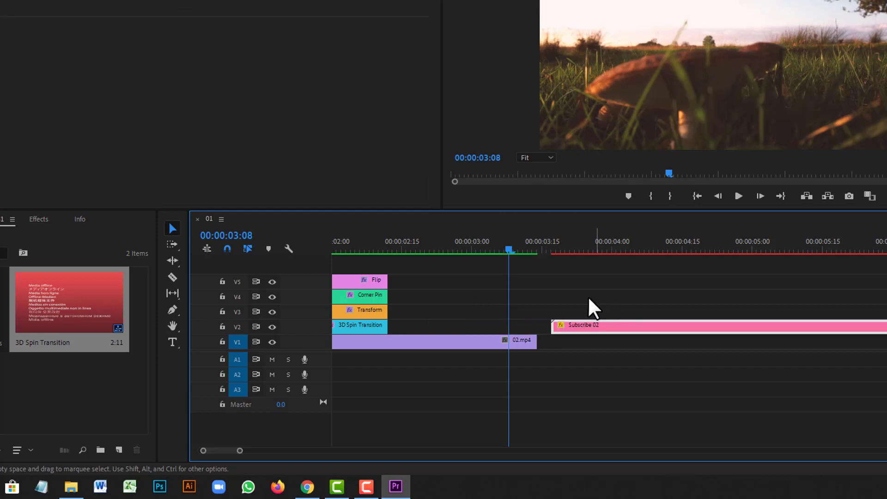
left_click(545, 248)
left_click(546, 246)
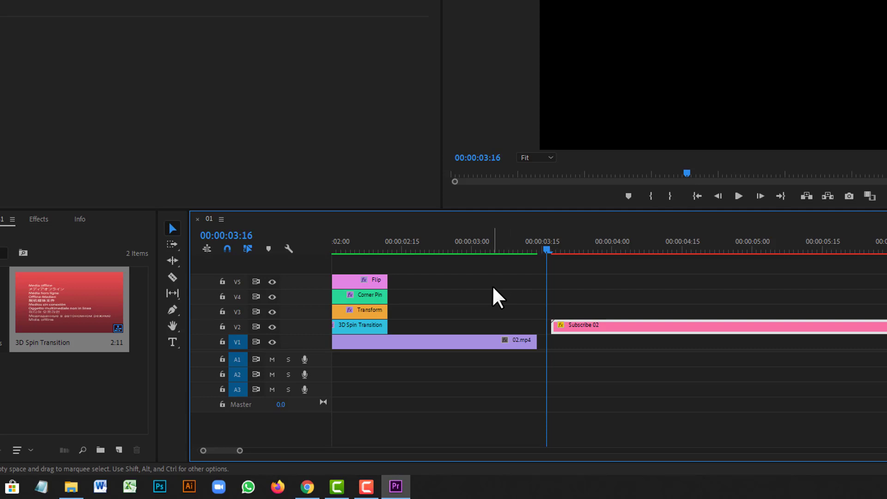
key("Return")
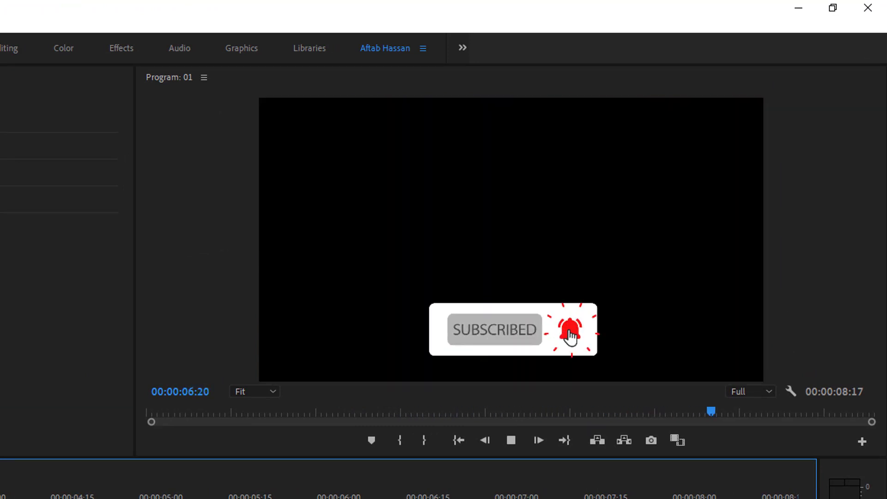
key("space")
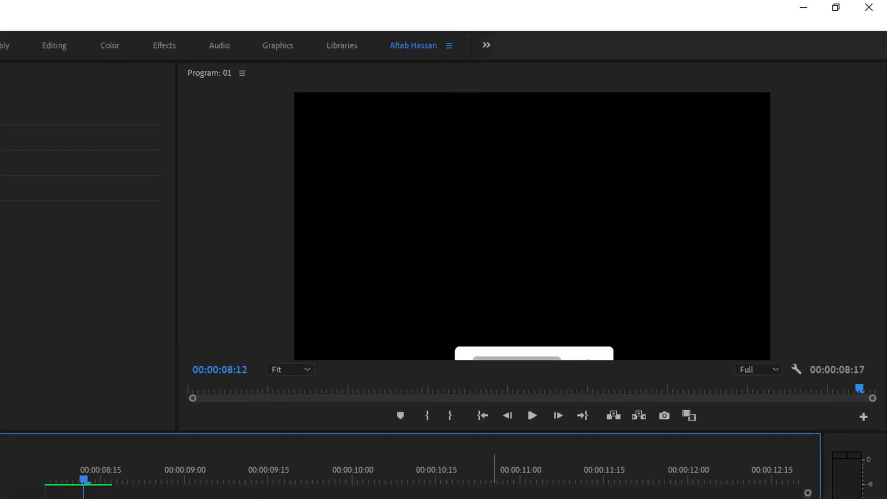
Delete all the transition layers on tracks V2 to V5 above the cut between 01.mp4 and 02.mp4.
scroll(467, 345, "up", 3)
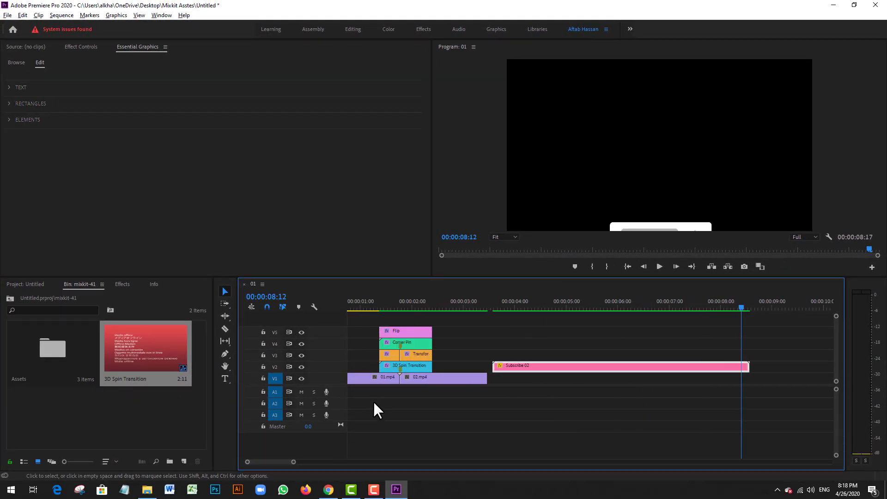
left_click_drag(358, 322, 470, 381)
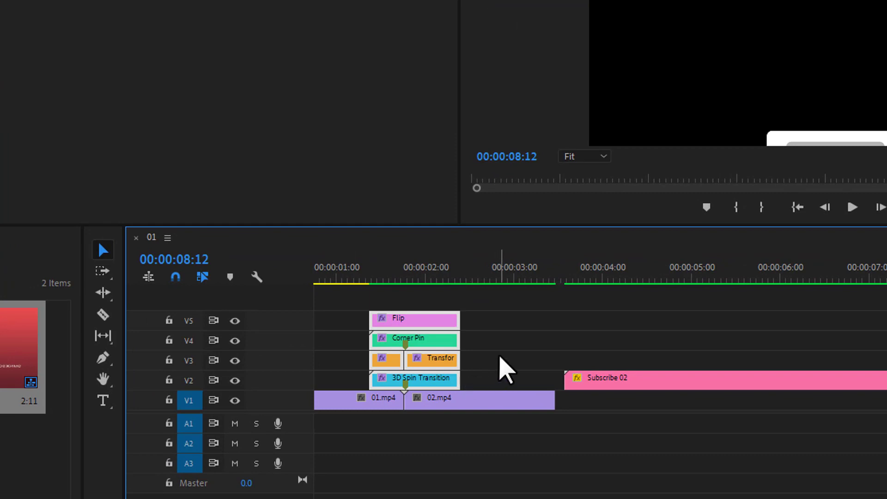
key("Delete")
Move the Subscribe 02 graphic over the two video clips, starting about half a second in, and preview it from 00:00:00:05.
left_click(595, 386)
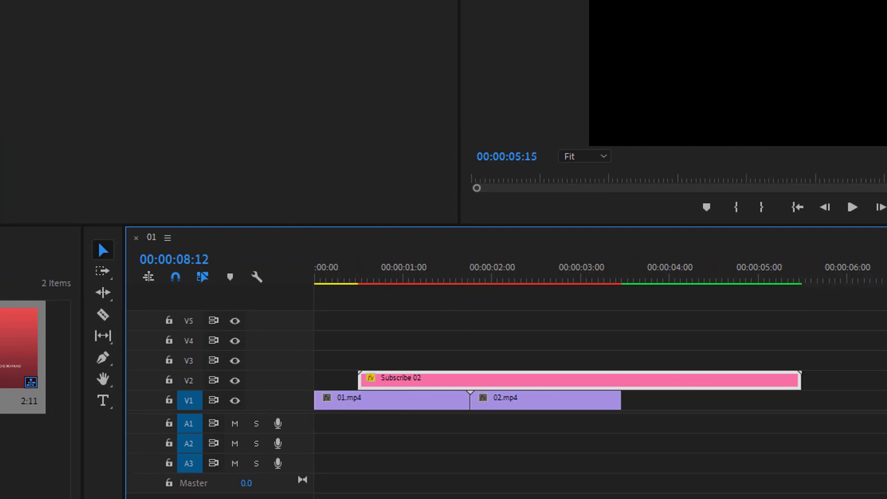
left_click(330, 281)
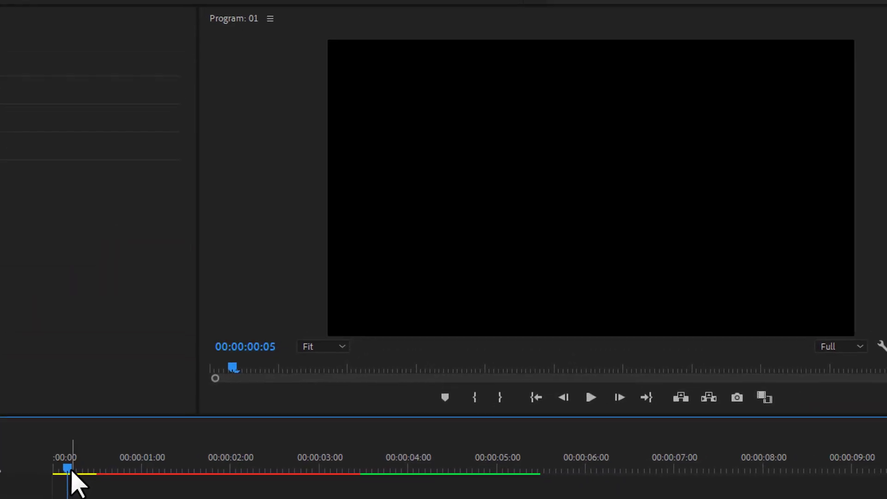
key("space")
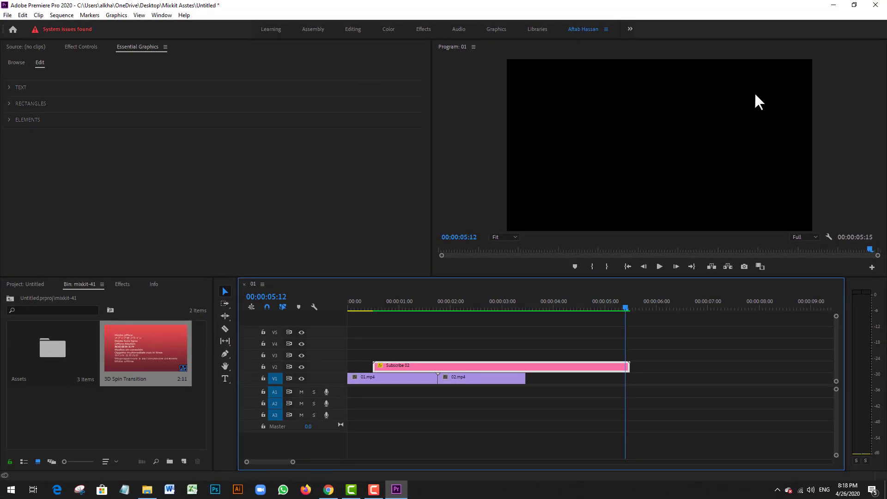
Switch to Mixkit in Chrome, close the download notice, and look through the YouTube templates.
left_click(329, 489)
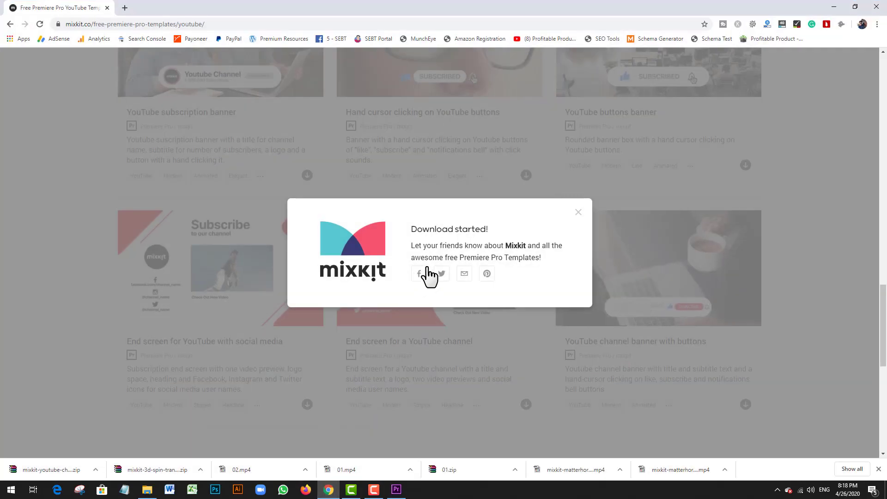
left_click(581, 212)
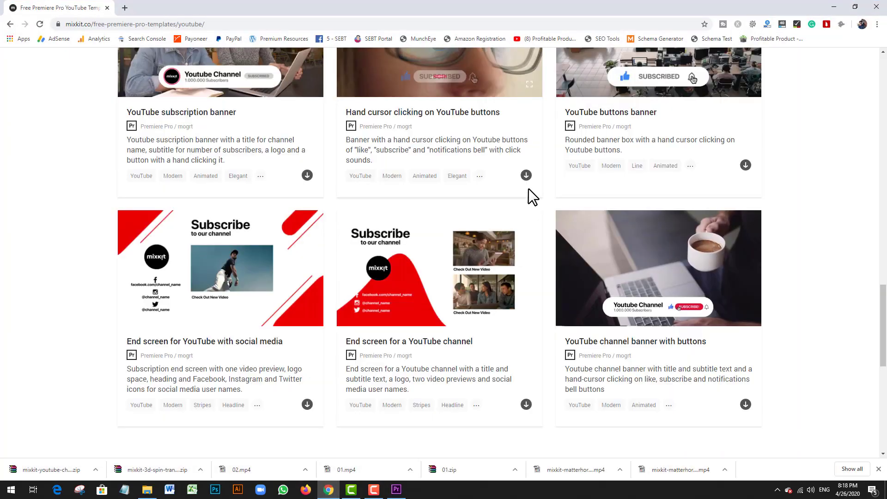
scroll(643, 240, "down", 3)
scroll(646, 249, "up", 2)
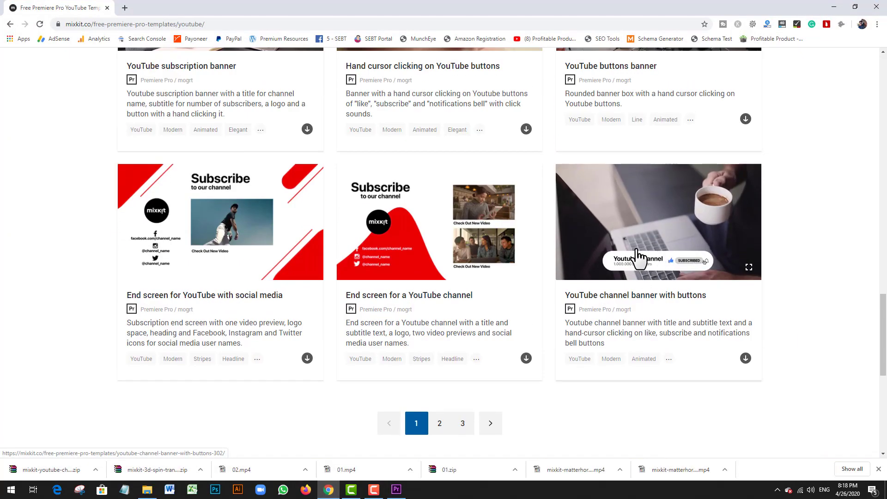
scroll(411, 226, "up", 7)
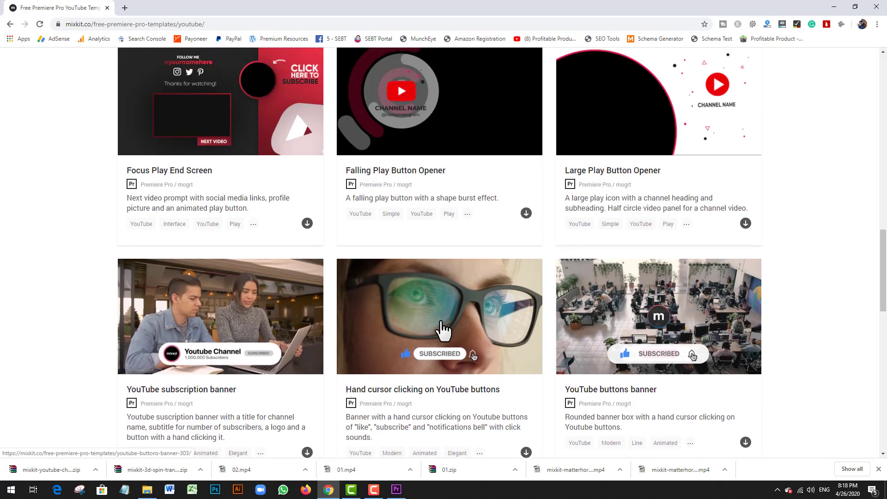
scroll(615, 241, "up", 4)
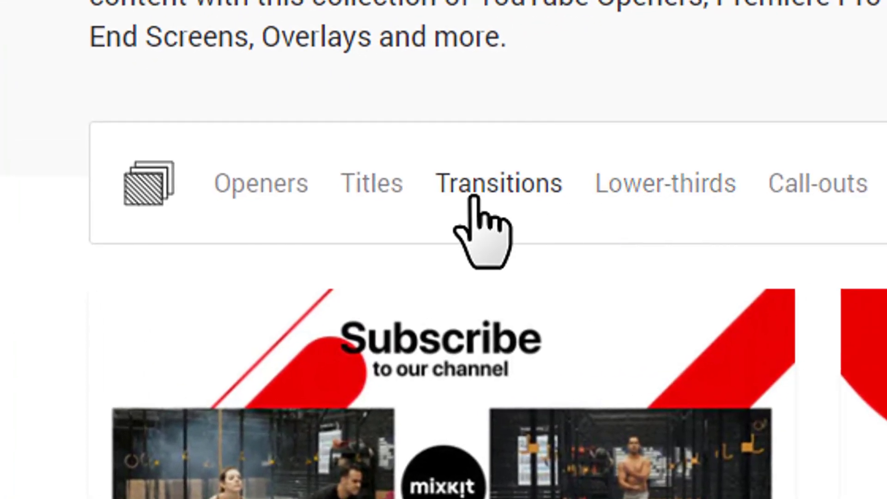
Find the Circles transition among Mixkit's Transitions templates and download its mixkit-circles-transition-101 archive to the Desktop.
left_click(475, 198)
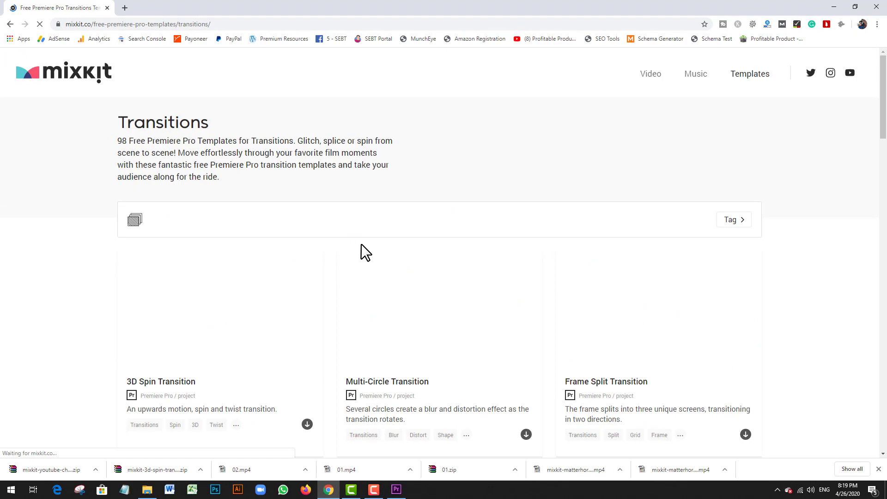
scroll(361, 243, "down", 15)
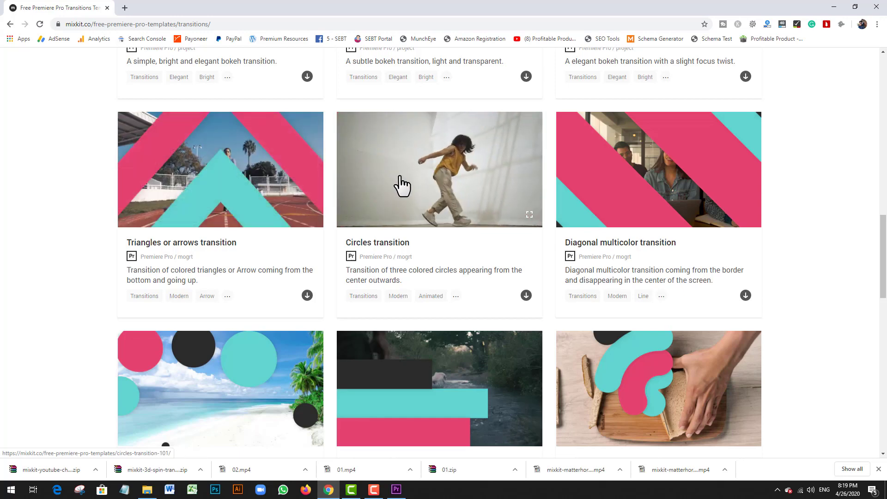
scroll(399, 184, "down", 2)
scroll(591, 258, "up", 5)
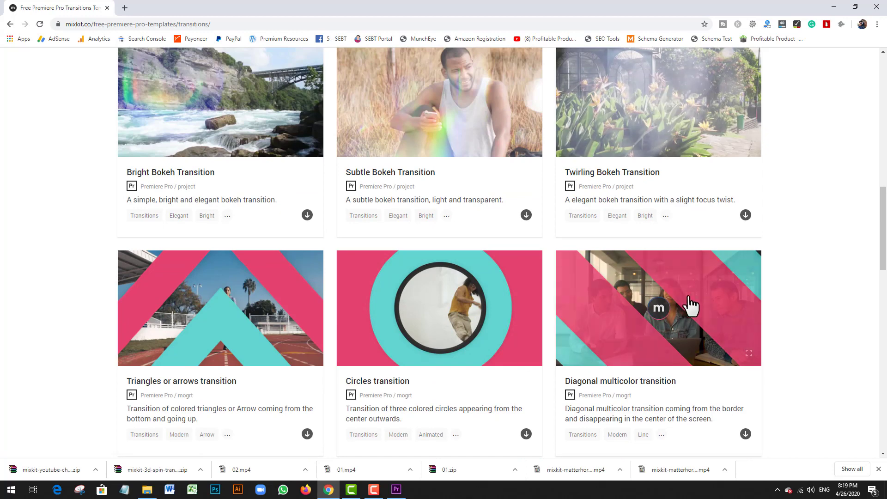
scroll(481, 372, "down", 2)
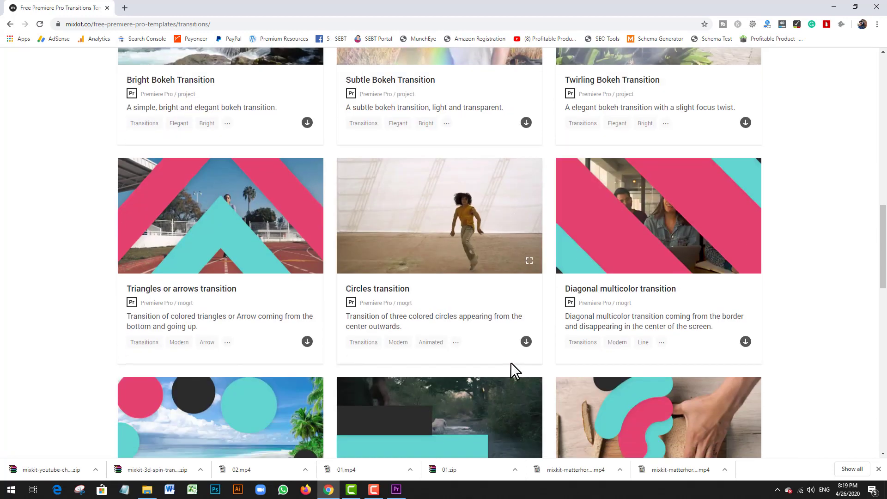
left_click(527, 342)
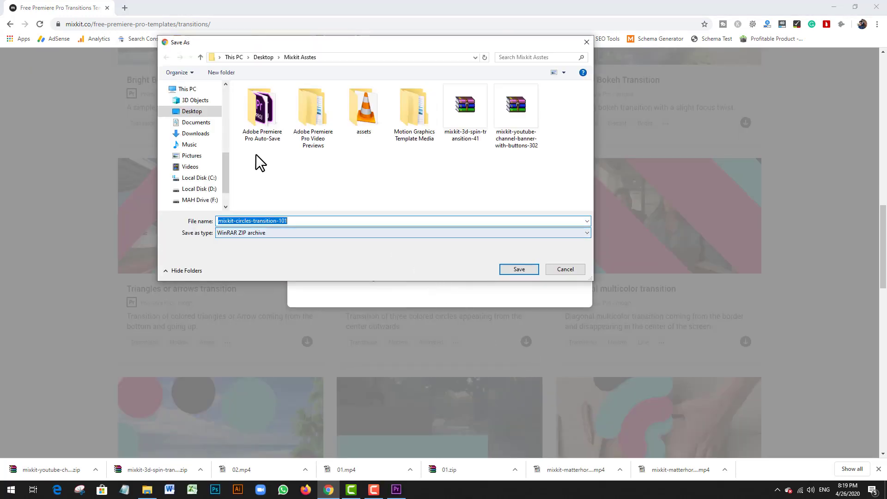
left_click(191, 111)
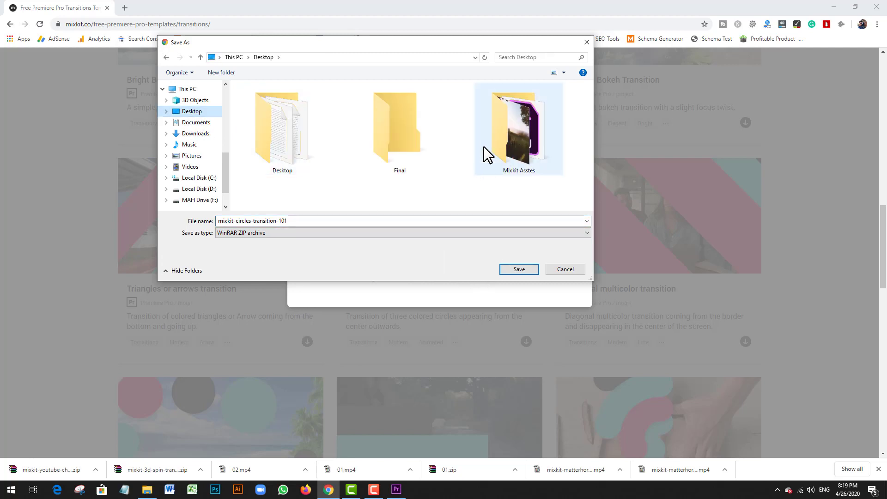
left_click(524, 268)
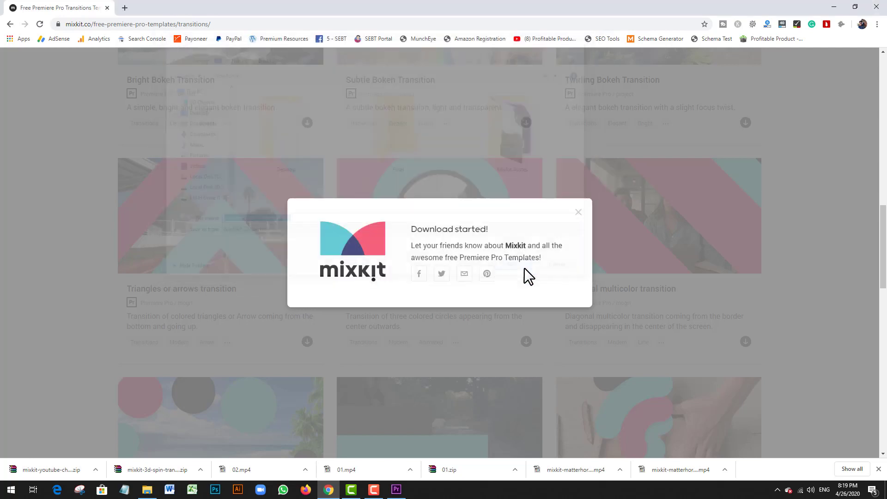
Return to Premiere Pro and clear the Subscribe 02 graphic and both video clips from sequence 01.
left_click(834, 6)
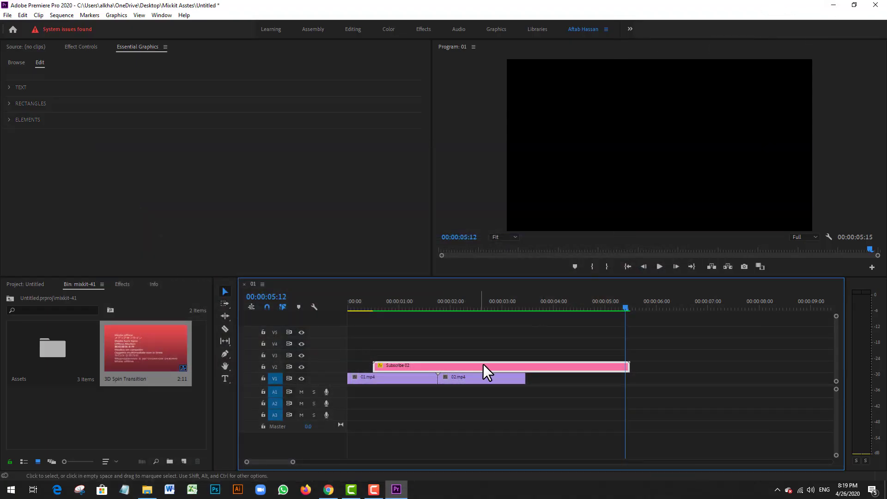
key("Delete")
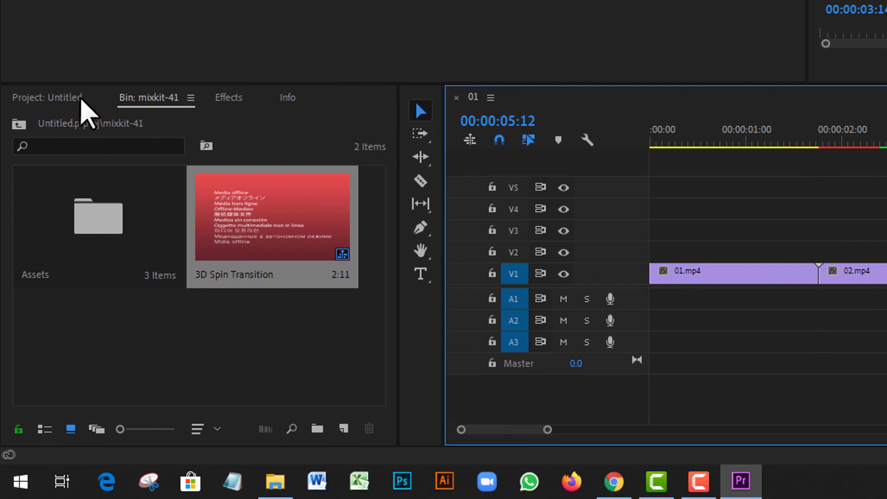
left_click(80, 97)
left_click_drag(416, 220, 605, 325)
left_click_drag(849, 329, 858, 346)
key("Delete")
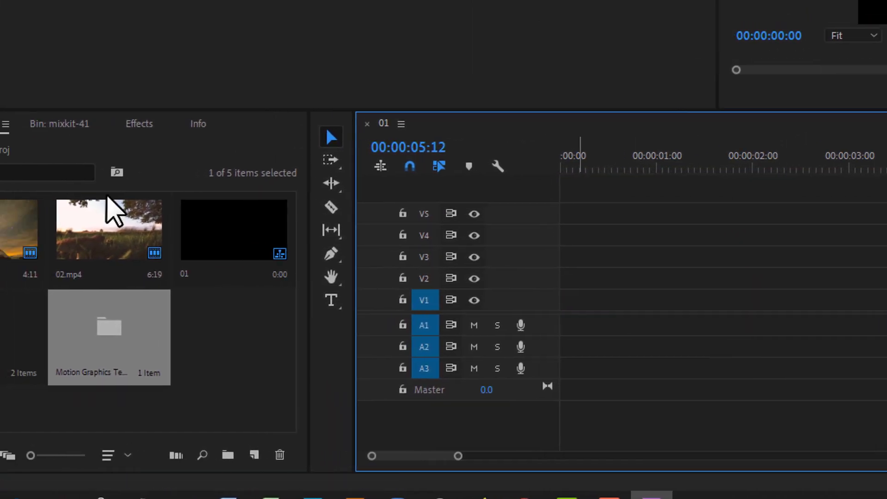
Place 01.mp4 and 02.mp4 back to back on track V2 from the start of sequence 01.
left_click(151, 210)
left_click(62, 261, "ctrl")
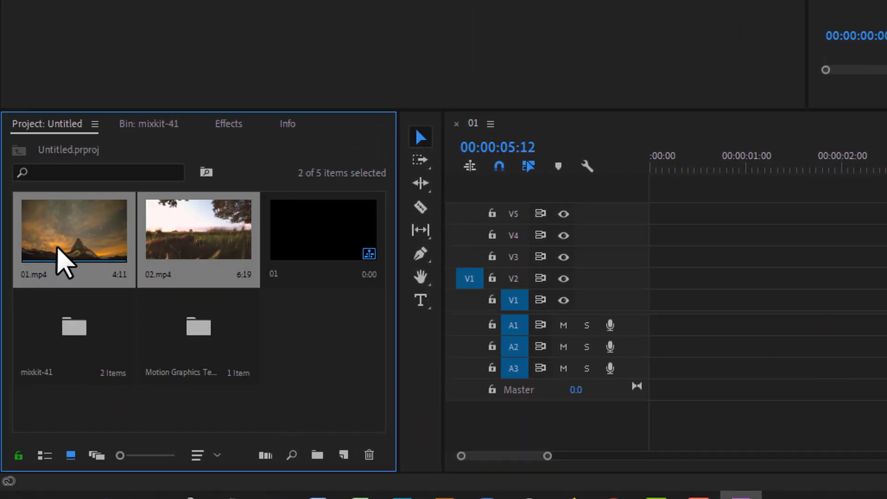
left_click_drag(84, 251, 653, 287)
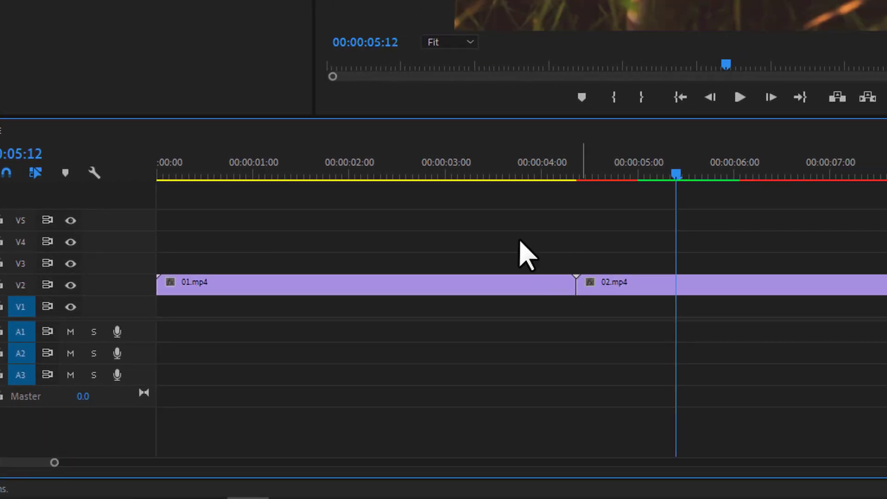
scroll(633, 238, "up", 2)
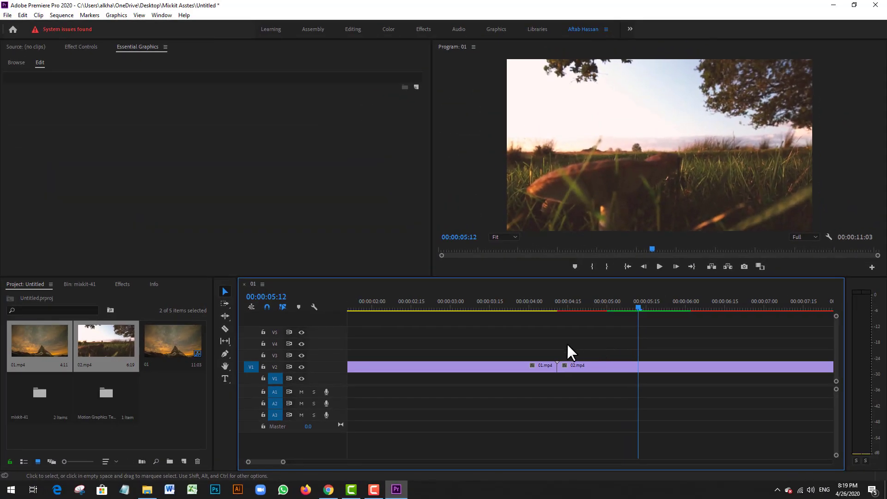
Switch to the Windows desktop, close the Mixkit Asstes folder, extract the mixkit-circles-transition-101 archive there, and place the extracted files beneath it.
left_click(834, 6)
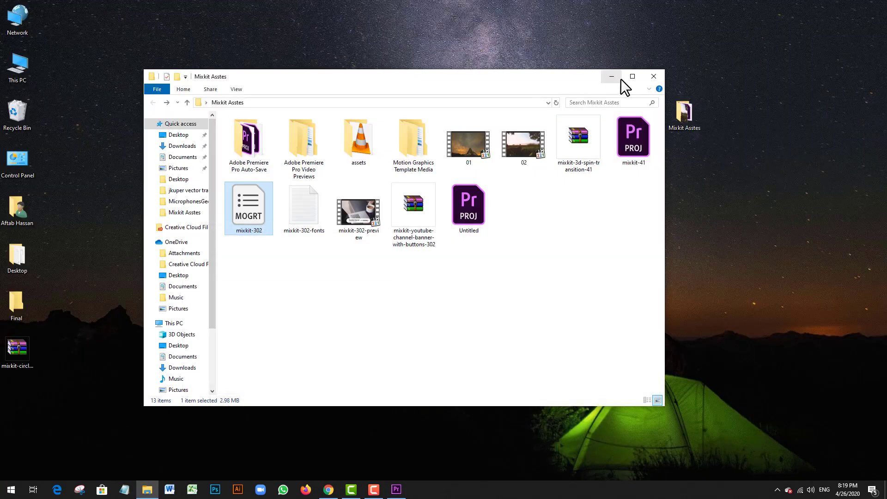
left_click(654, 76)
left_click_drag(16, 353, 489, 143)
right_click(476, 161)
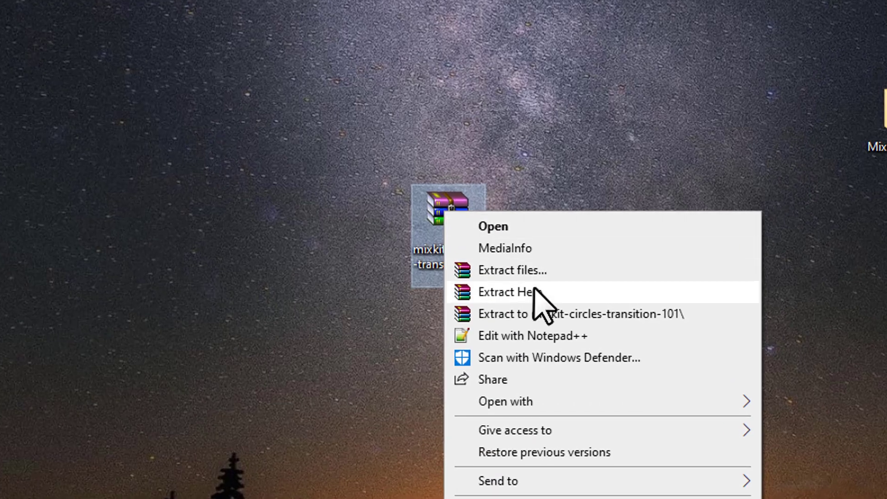
left_click(514, 197)
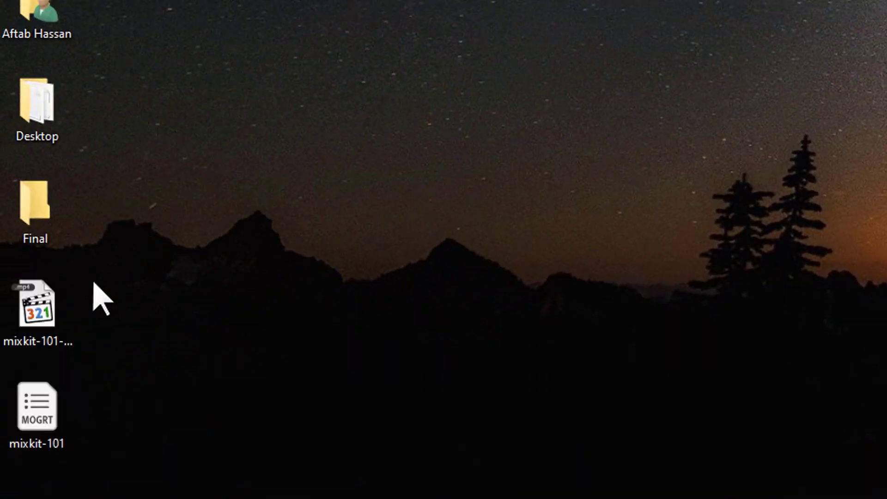
left_click_drag(99, 286, 39, 428)
left_click_drag(53, 317, 479, 196)
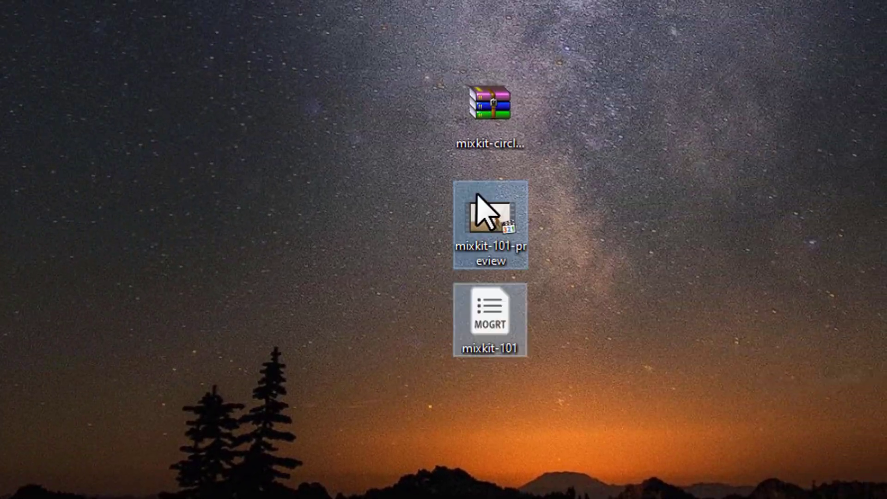
left_click(602, 273)
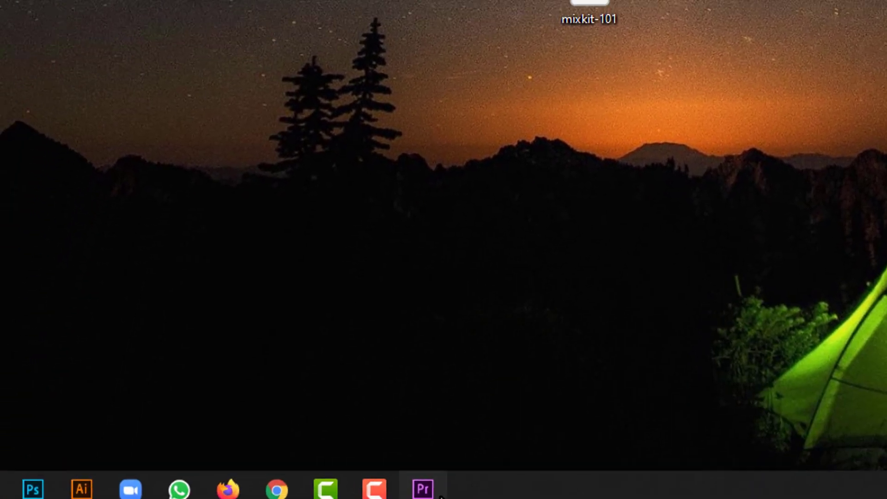
Return to Premiere Pro and install the mixkit-101 motion graphics template from the Desktop into the Essential Graphics templates.
left_click(440, 494)
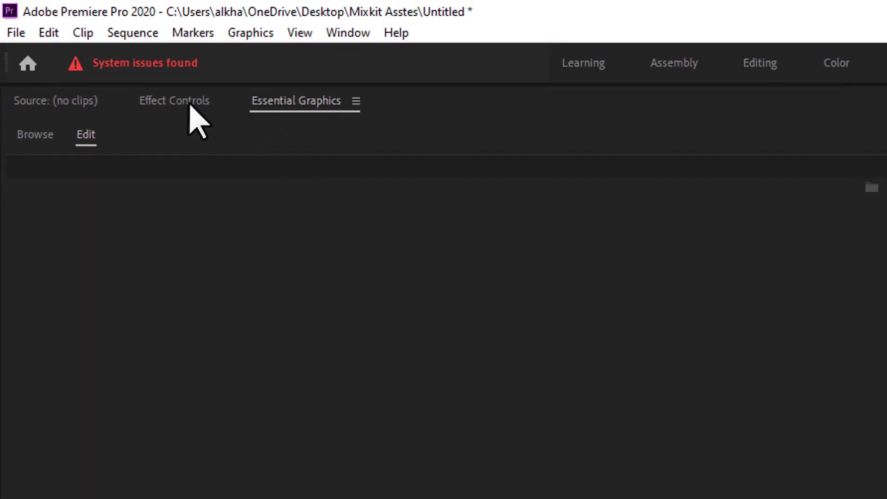
left_click(37, 135)
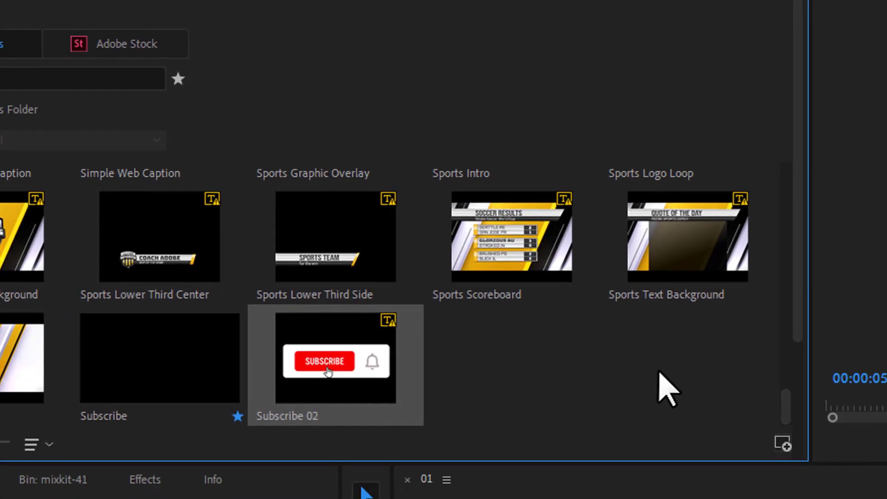
left_click(773, 432)
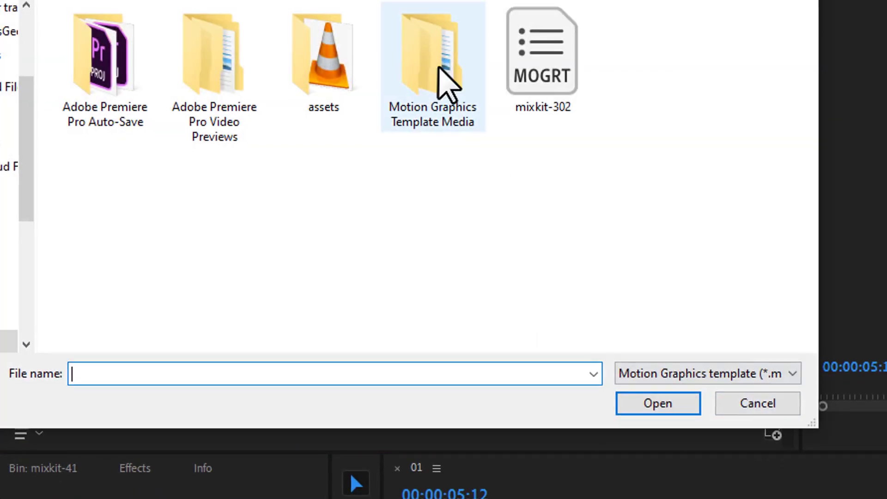
scroll(72, 194, "up", 3)
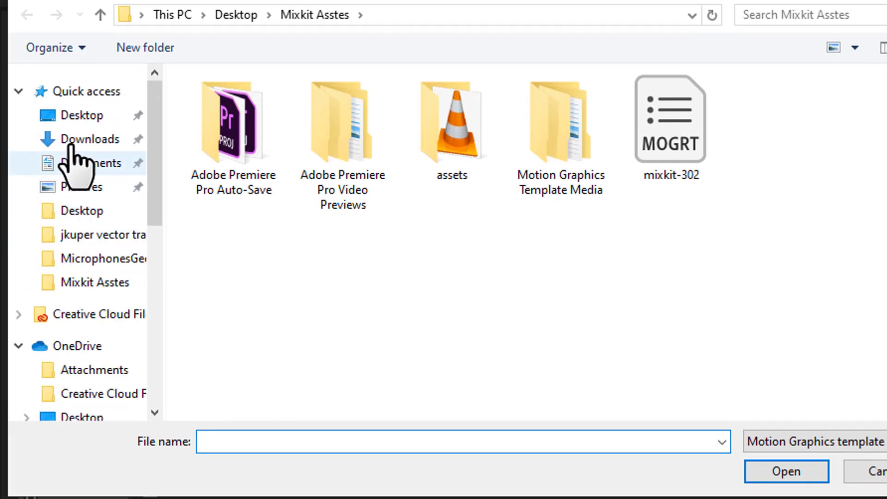
left_click(81, 118)
left_click(292, 382)
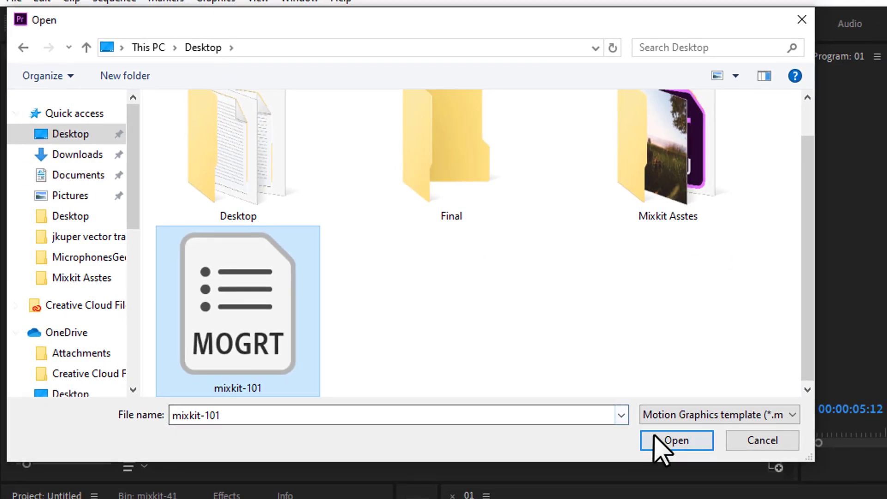
left_click(726, 455)
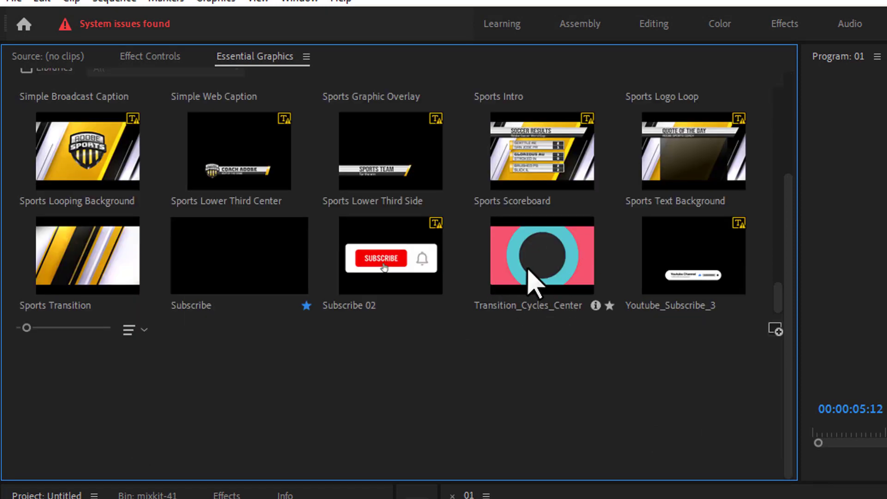
Place the Transition_Cycles_Center template on track V3 over the cut between 01.mp4 and 02.mp4, starting at 00:00:03:12.
left_click_drag(511, 249, 886, 498)
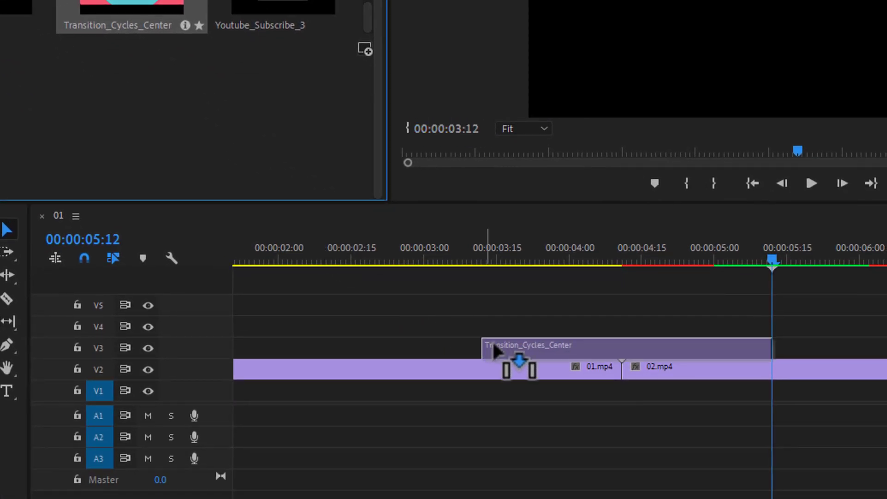
mouse_move(493, 344)
left_mouse_down()
mouse_move(478, 348)
mouse_move(481, 355)
left_mouse_up()
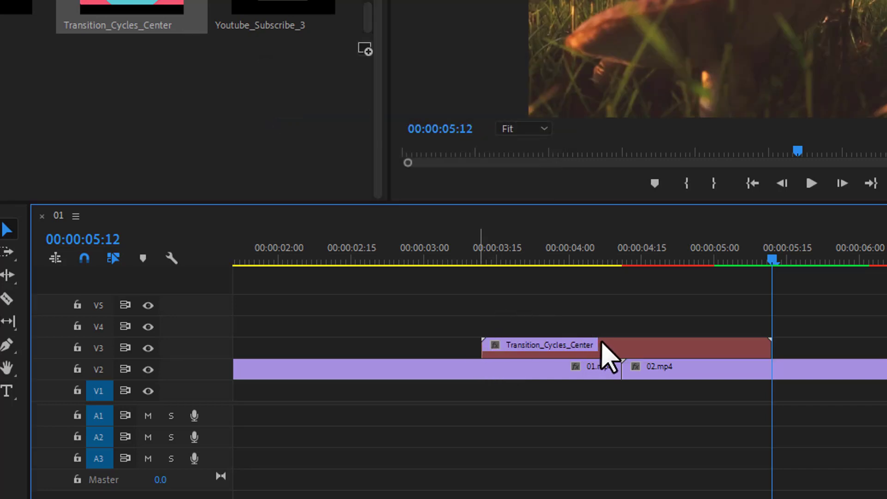
left_click(624, 351)
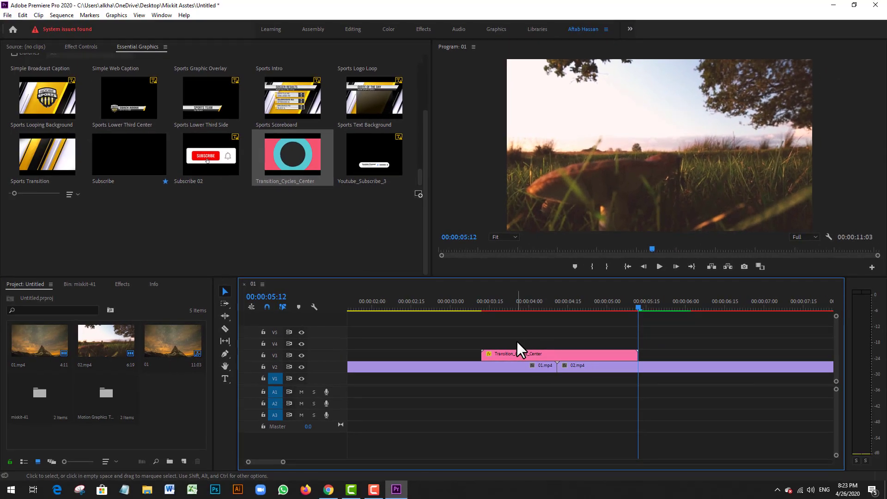
Render sequence 01 and preview the circles transition, replaying it from 00:00:01:27 with the Program monitor maximized.
key("Return")
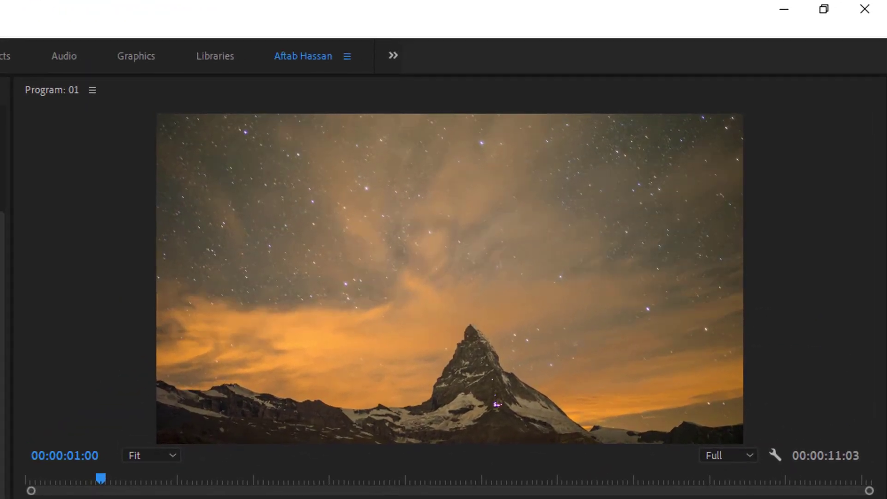
key("space")
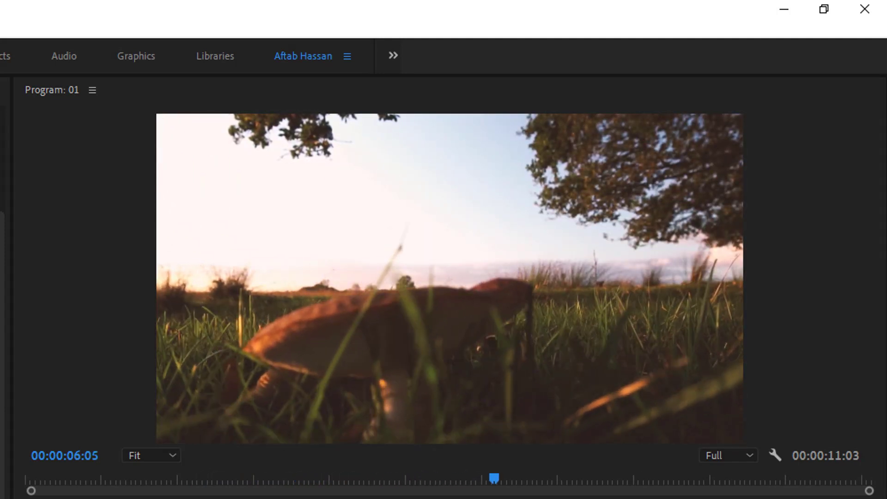
left_click(156, 446)
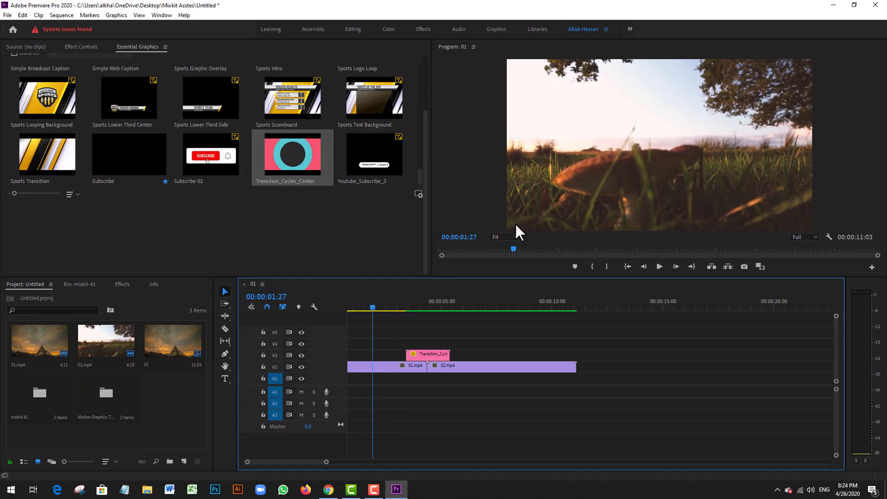
key("grave")
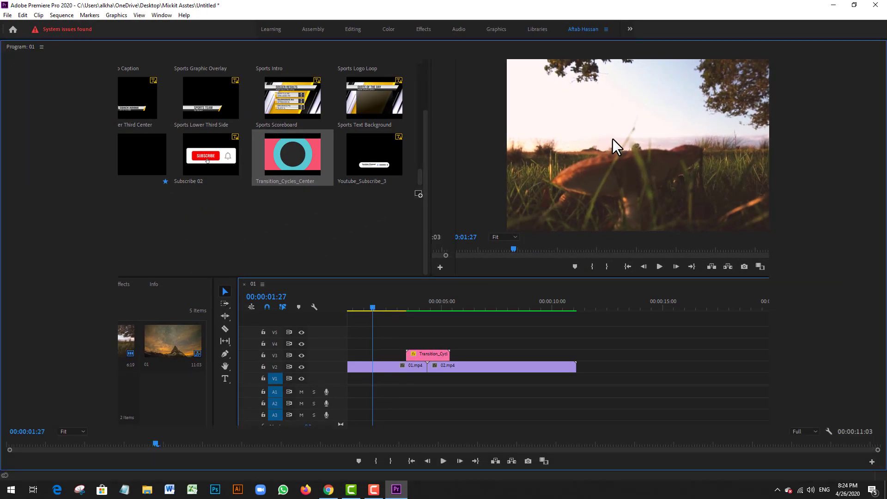
key("space")
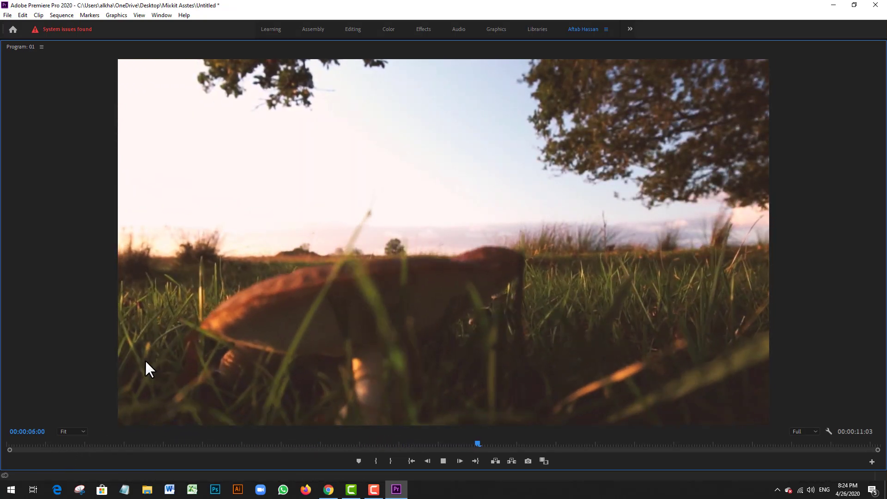
key("grave")
key("space")
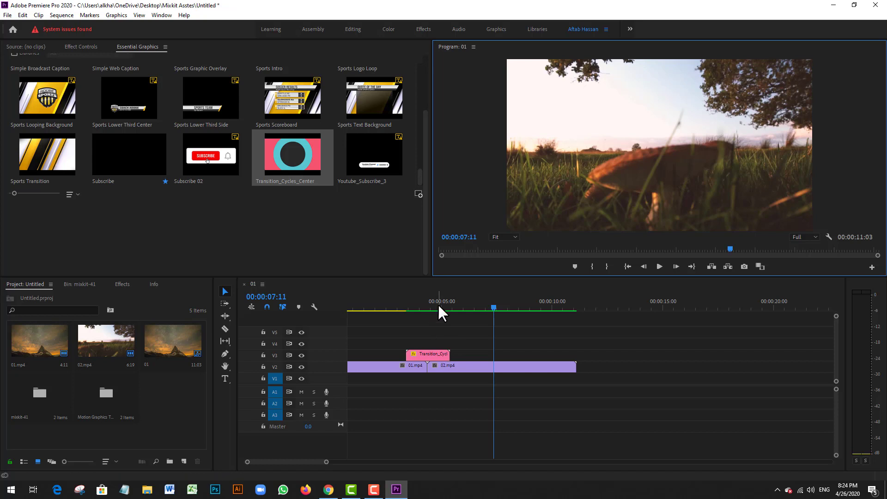
Park the playhead within the transition at about 00:00:04:05, select the Transition_Cycles_Center clip, and set its Color_1 to orange.
left_click_drag(437, 304, 424, 306)
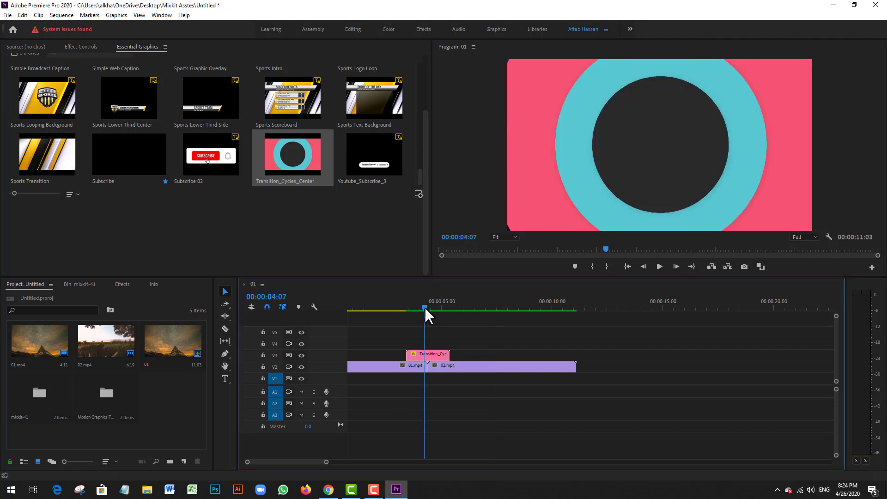
left_click(430, 356)
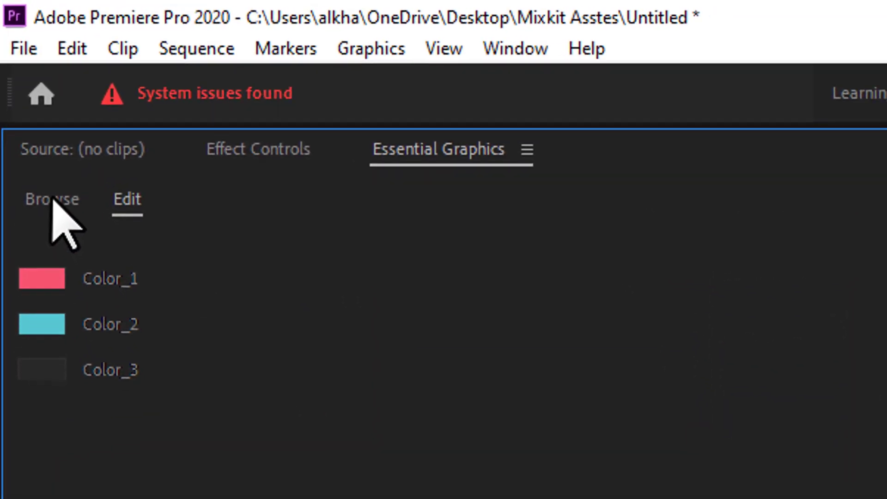
left_click(52, 199)
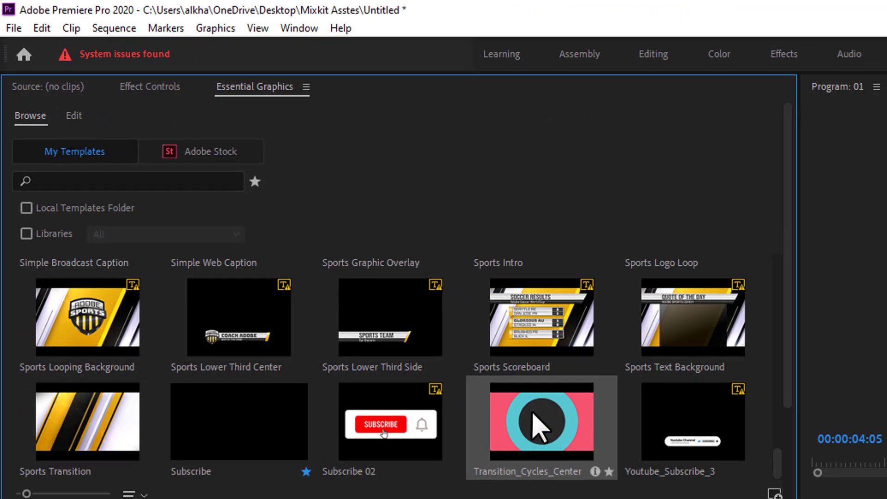
left_click(75, 116)
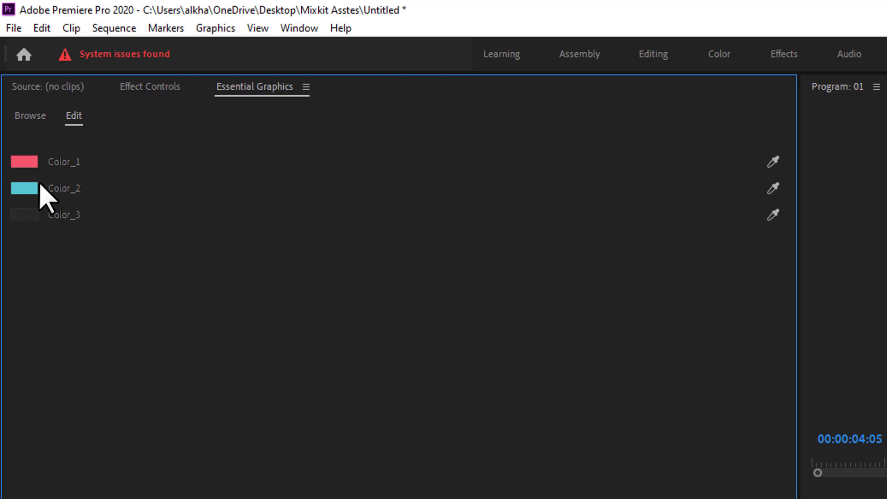
left_click(19, 162)
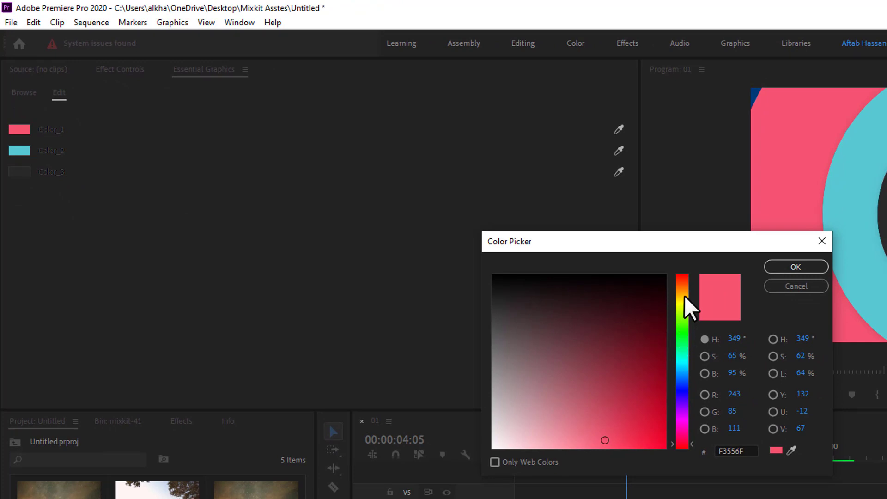
left_click(684, 288)
left_click_drag(629, 420, 638, 437)
left_click(809, 267)
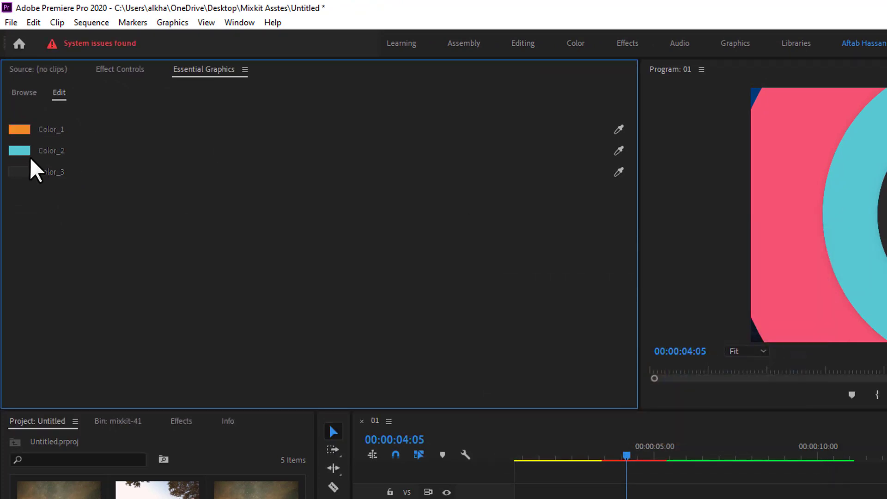
Set Color_2 of the Transition_Cycles_Center clip to a deep blue.
left_click(25, 150)
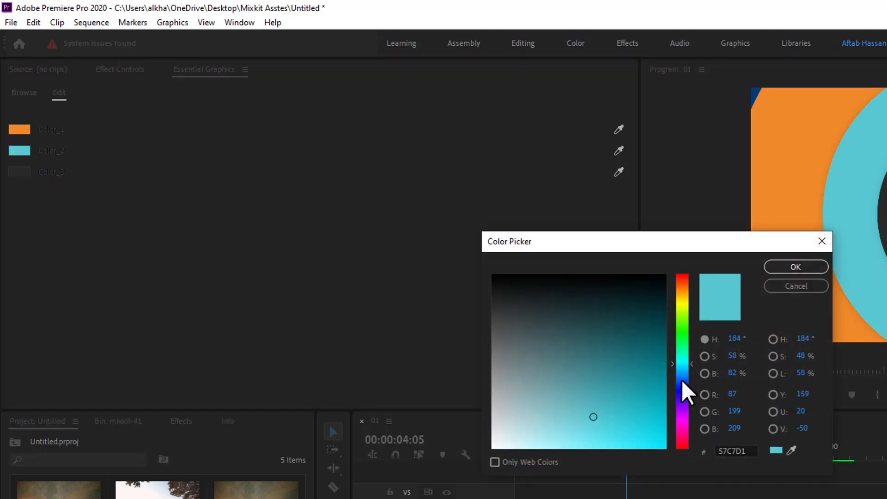
mouse_move(681, 380)
left_mouse_down()
mouse_move(637, 418)
mouse_move(647, 412)
left_mouse_up()
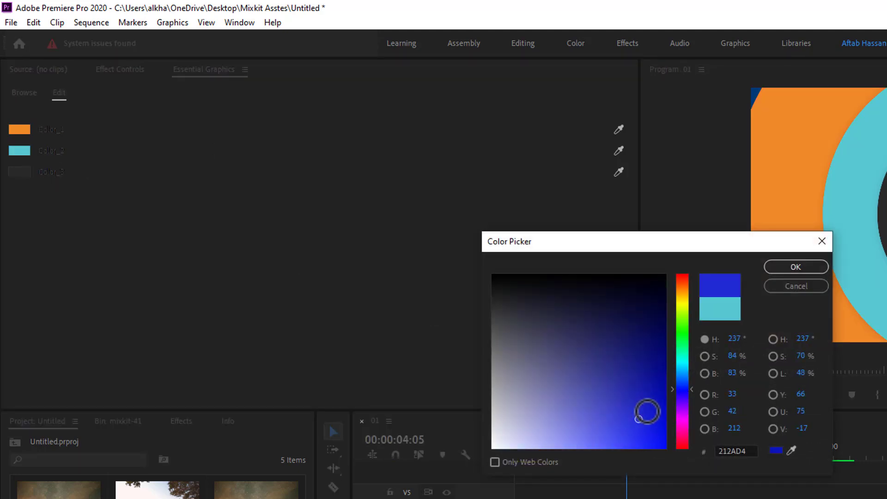
left_click(775, 267)
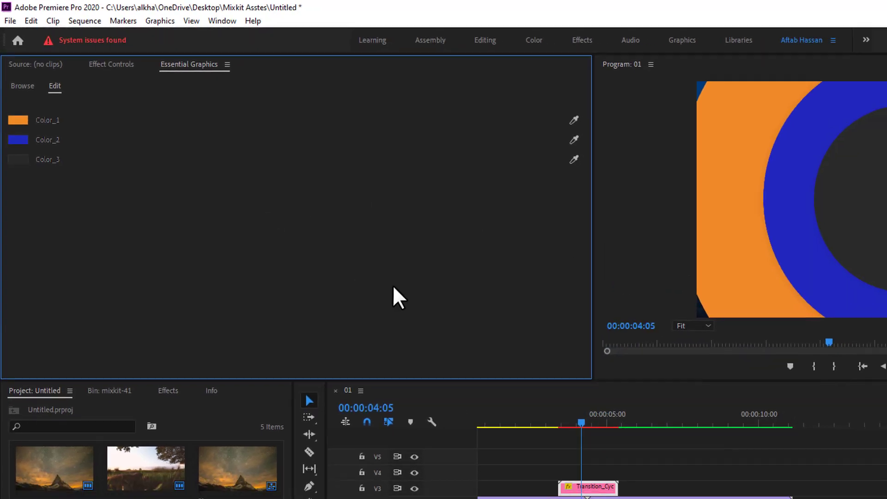
Preview the recolored circles transition from 00:00:02:09.
left_click(566, 456)
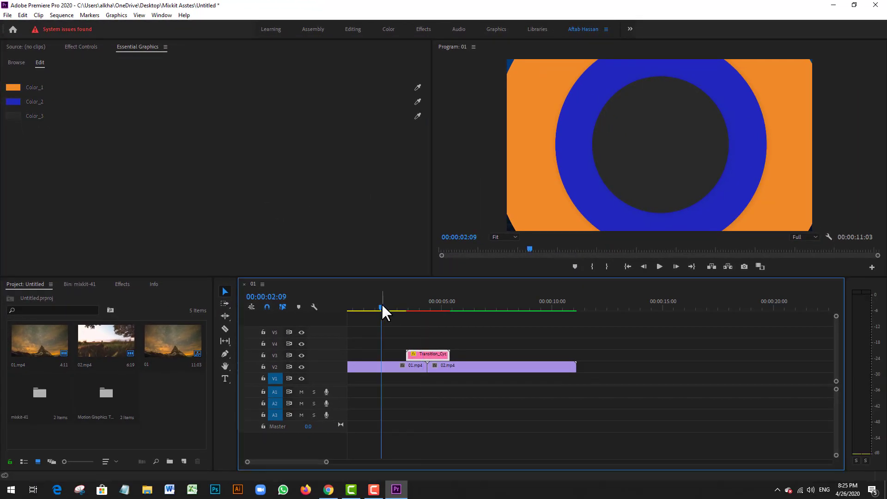
key("shift+k")
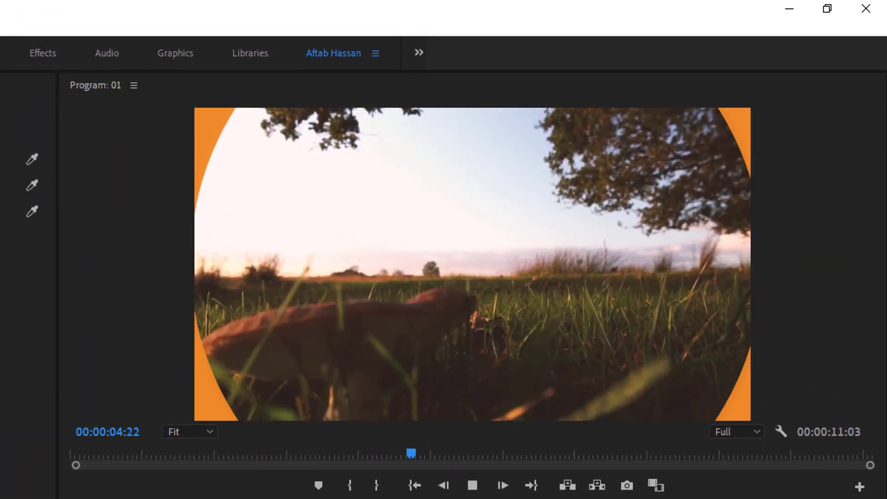
key("space")
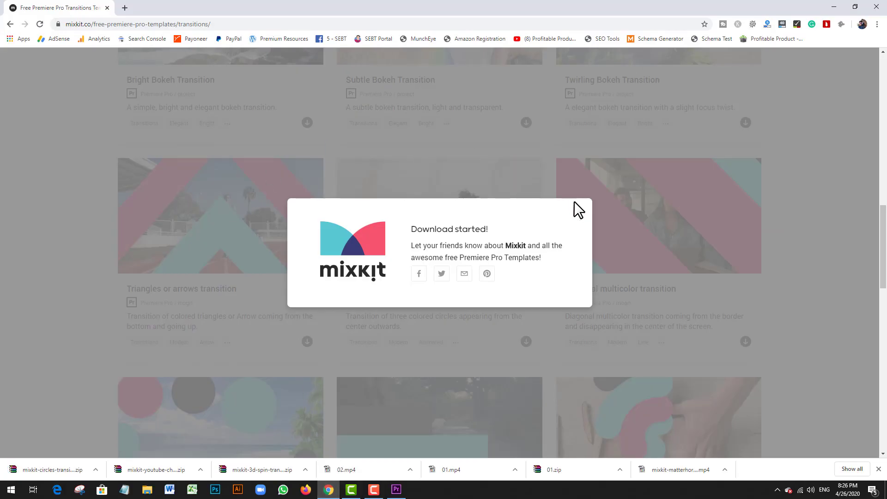
Dismiss the download notice and look through the free transition templates, down to the results' page numbers.
left_click(574, 202)
scroll(561, 208, "down", 4)
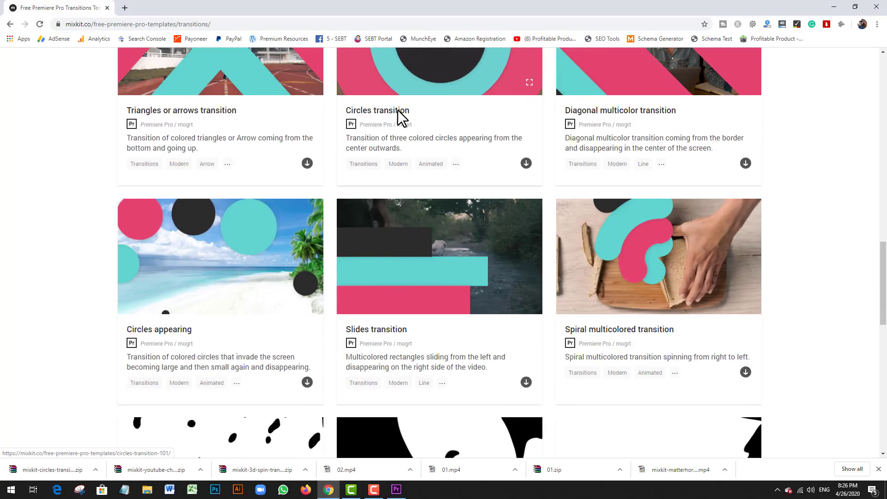
scroll(553, 242, "up", 14)
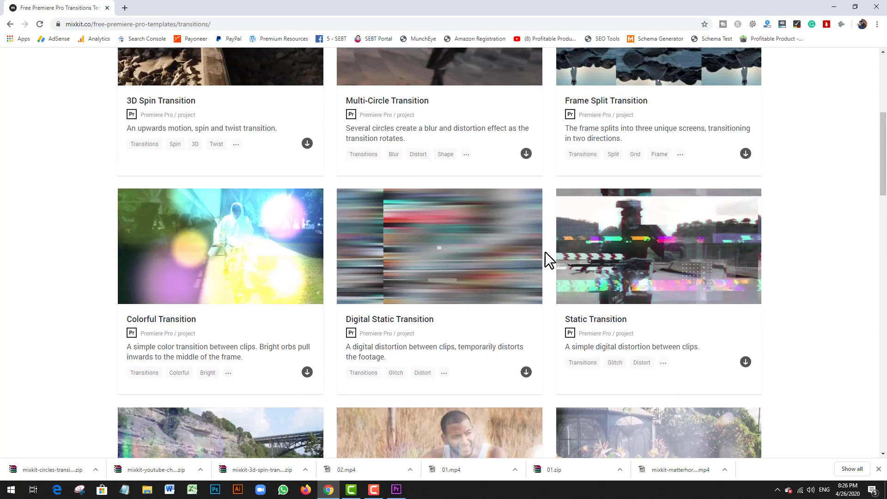
mouse_move(535, 261)
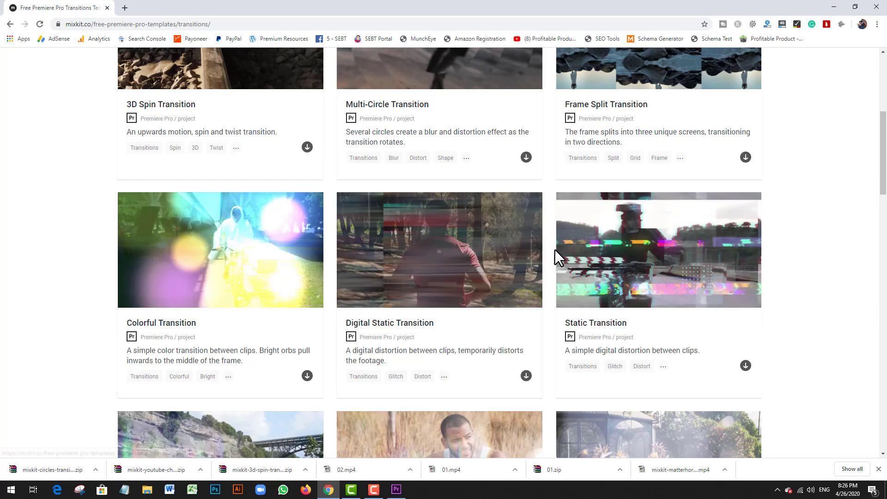
scroll(559, 305, "up", 6)
scroll(556, 313, "down", 7)
mouse_move(599, 239)
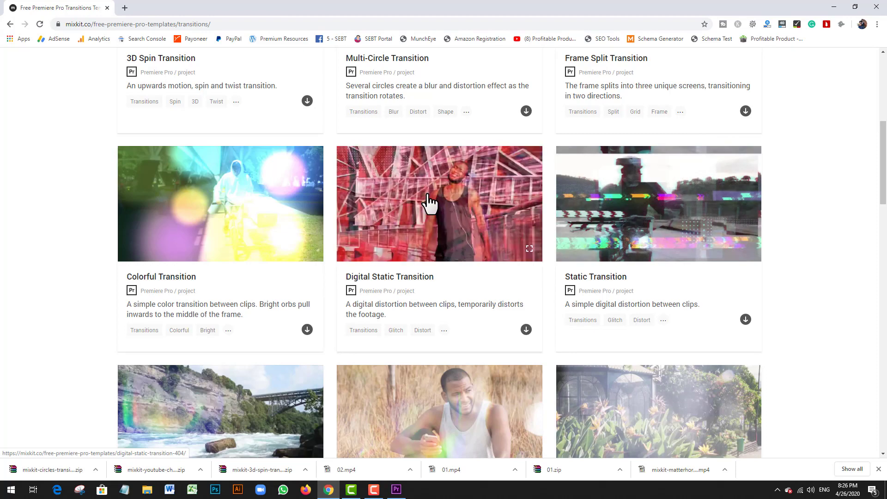
scroll(438, 203, "up", 6)
scroll(601, 253, "down", 12)
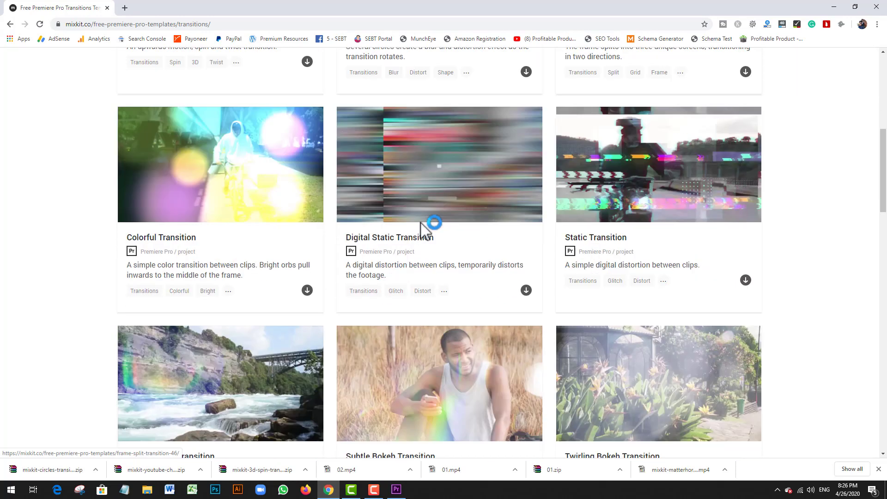
scroll(404, 229, "down", 12)
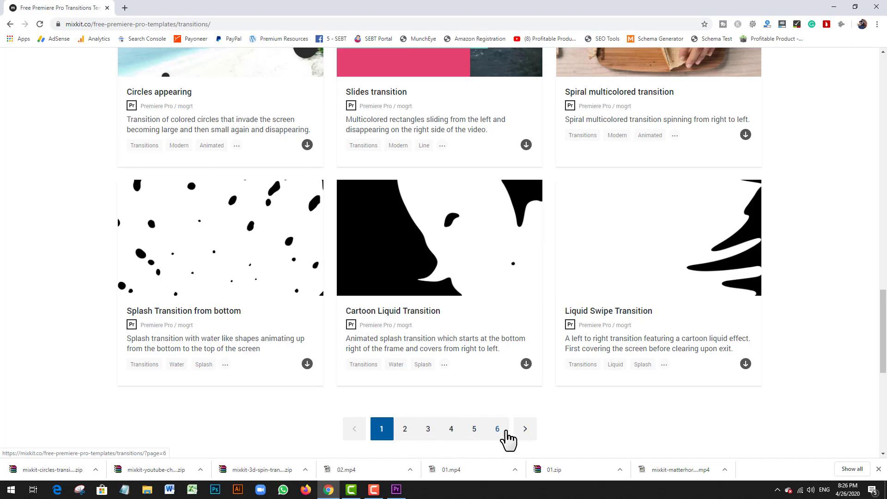
scroll(578, 411, "up", 20)
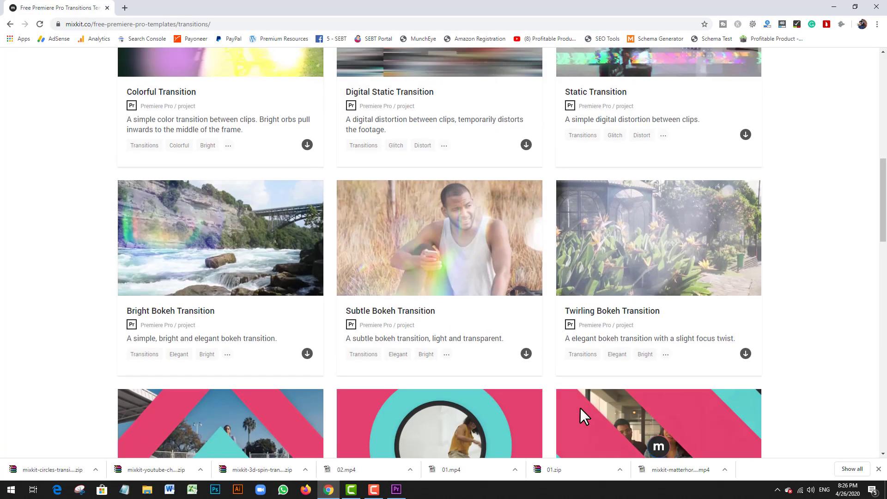
Go to the Mixkit homepage and look over its Stock Video and Stock Music sections.
scroll(607, 410, "up", 4)
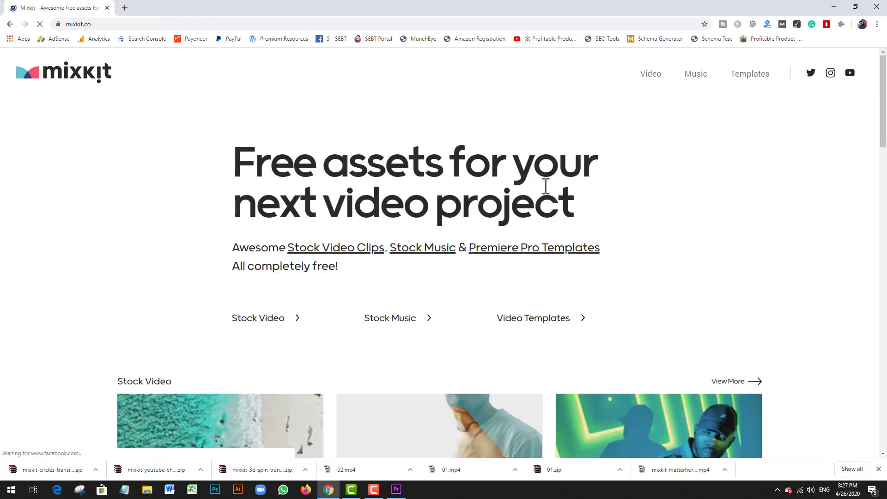
scroll(501, 231, "down", 7)
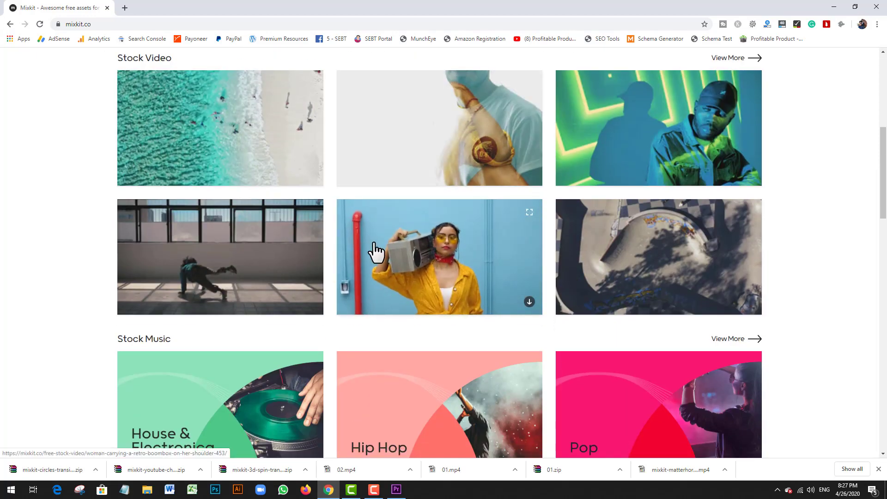
scroll(501, 261, "down", 5)
scroll(501, 264, "up", 12)
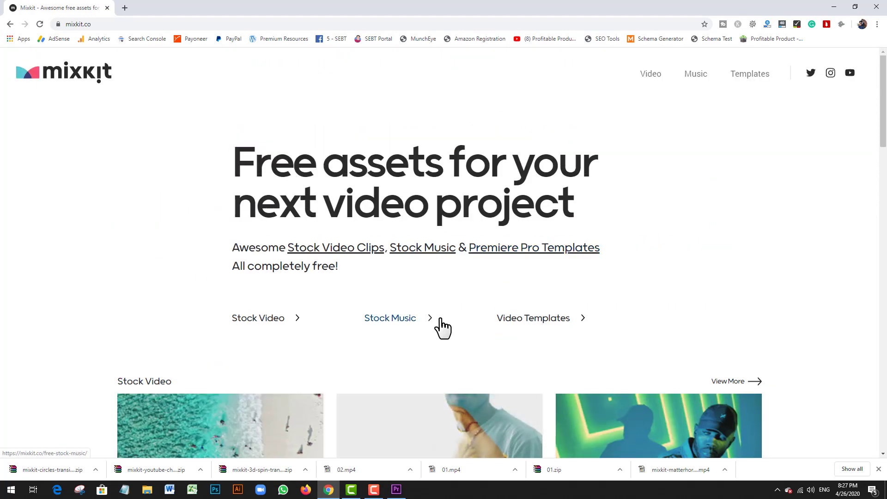
Open the free stock music page and look through its tracks, previewing Tech House vibes.
left_click(410, 328)
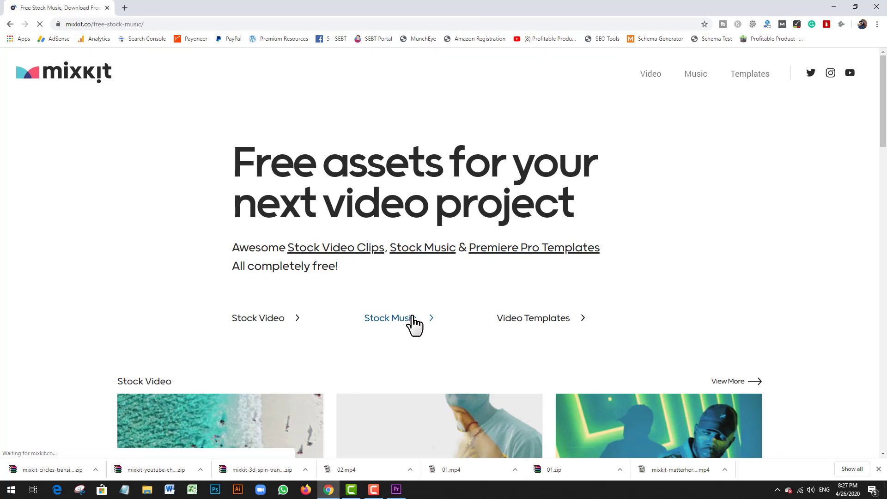
scroll(393, 314, "down", 5)
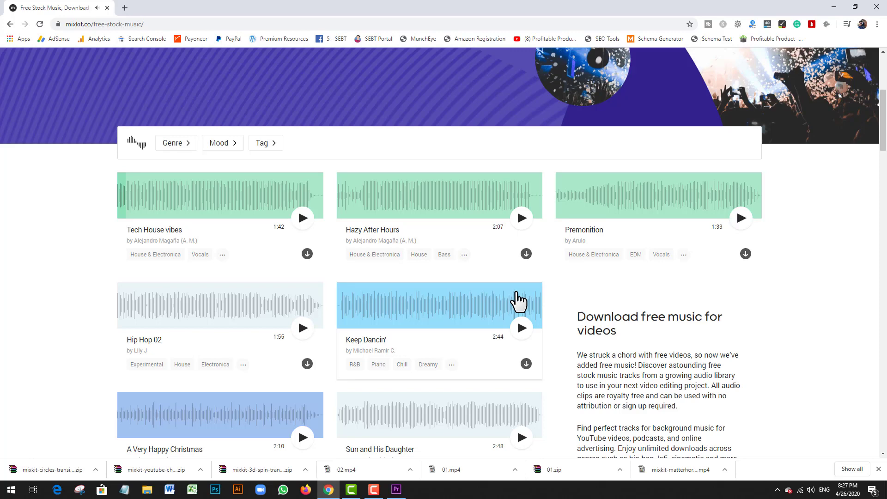
scroll(519, 300, "up", 5)
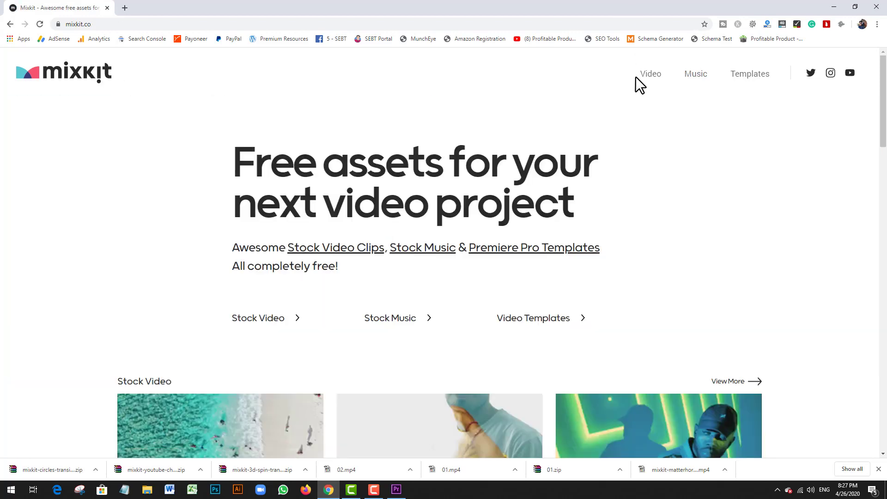
From the homepage, open the free video templates and show the Titles category.
left_click(552, 314)
scroll(498, 272, "down", 4)
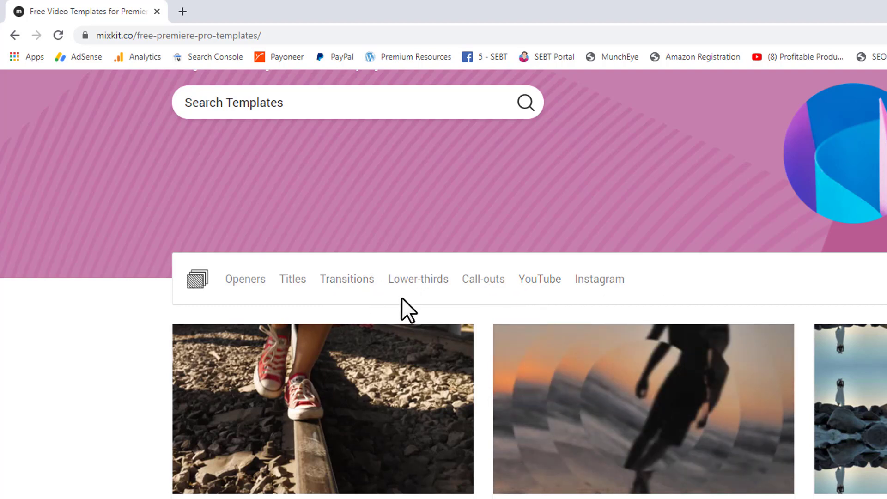
left_click(301, 283)
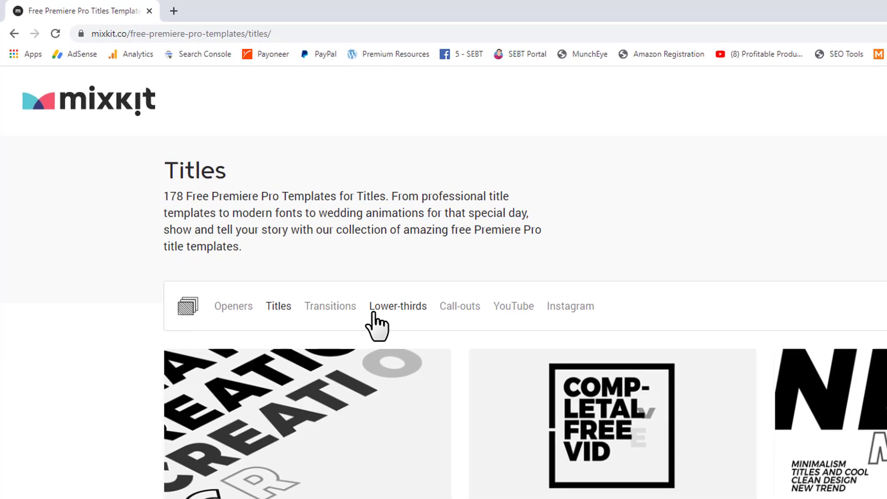
Open the Lower-thirds category and look through its Premiere Pro templates.
mouse_move(534, 448)
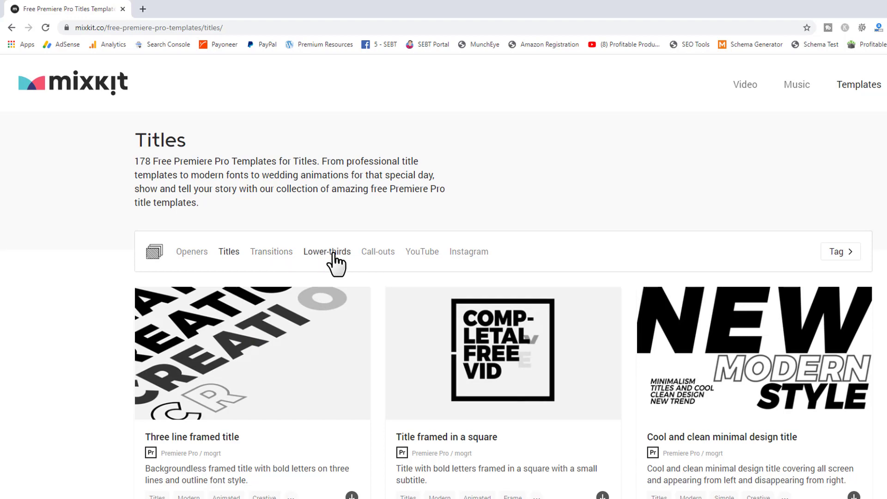
scroll(423, 272, "down", 3)
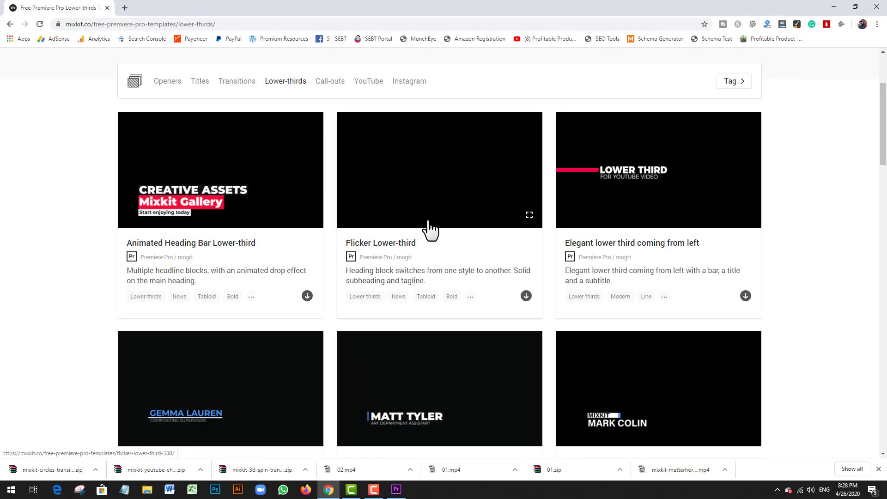
scroll(416, 305, "down", 3)
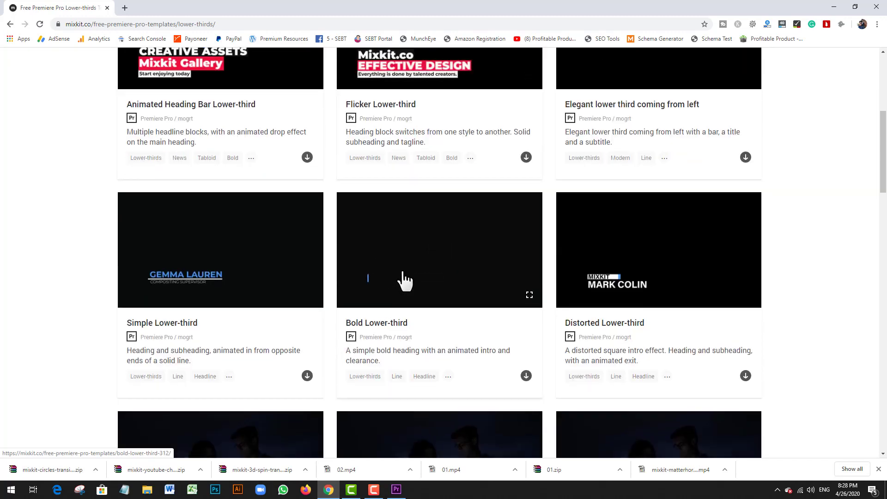